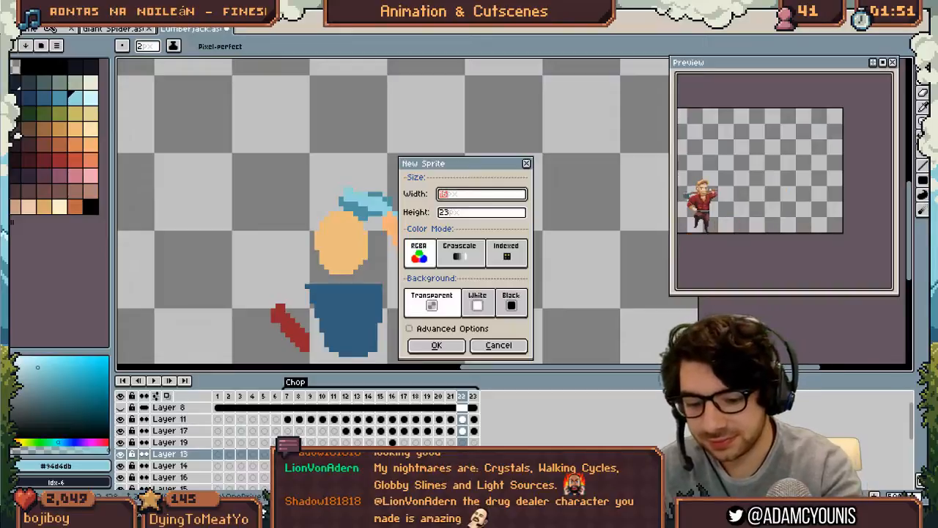
Create a new 64 × 64 px RGBA sprite with a transparent background
text(64)
key(Return)
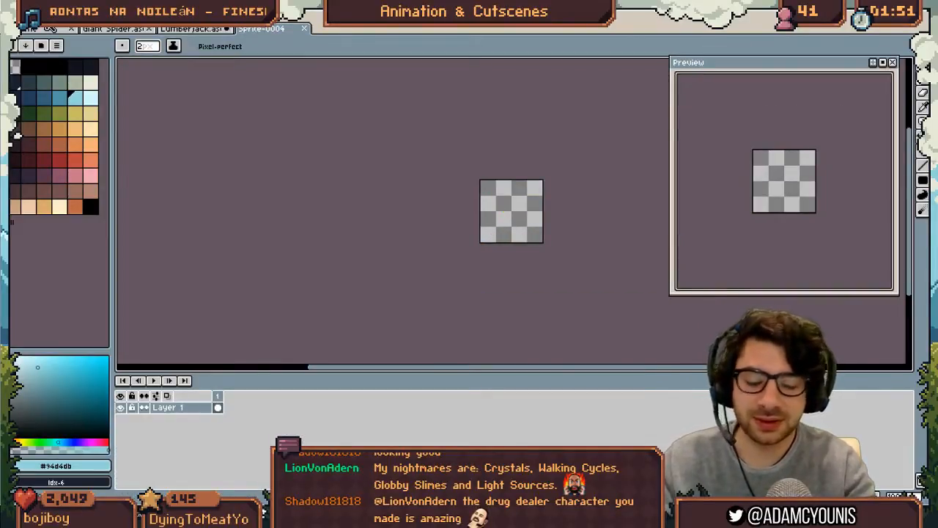
scroll(514, 212, up, 4)
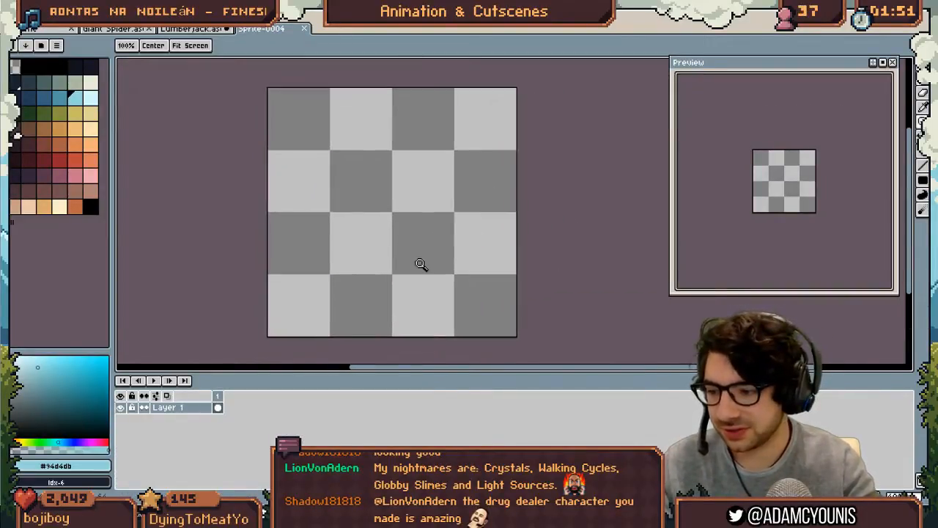
Paint a solid dark blue diamond with slightly blunted corners in the middle of the canvas
key(v)
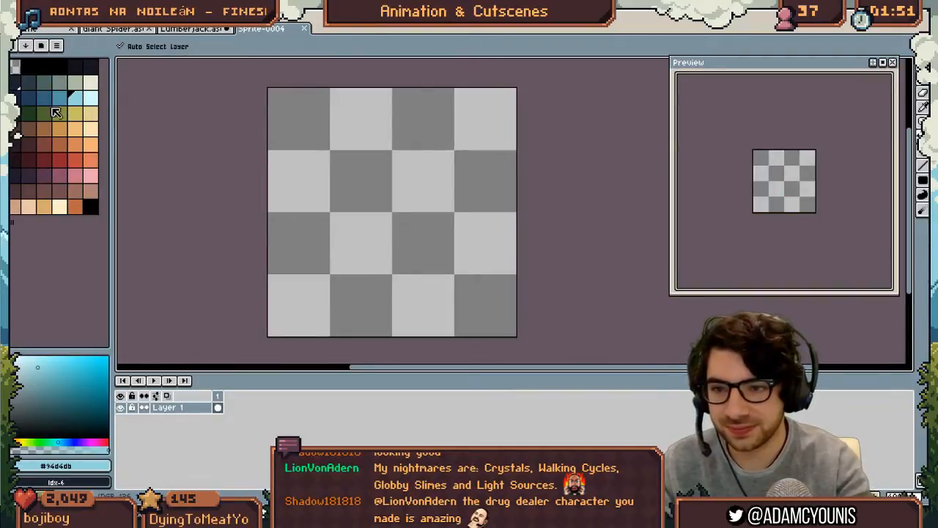
click(31, 98)
key(b)
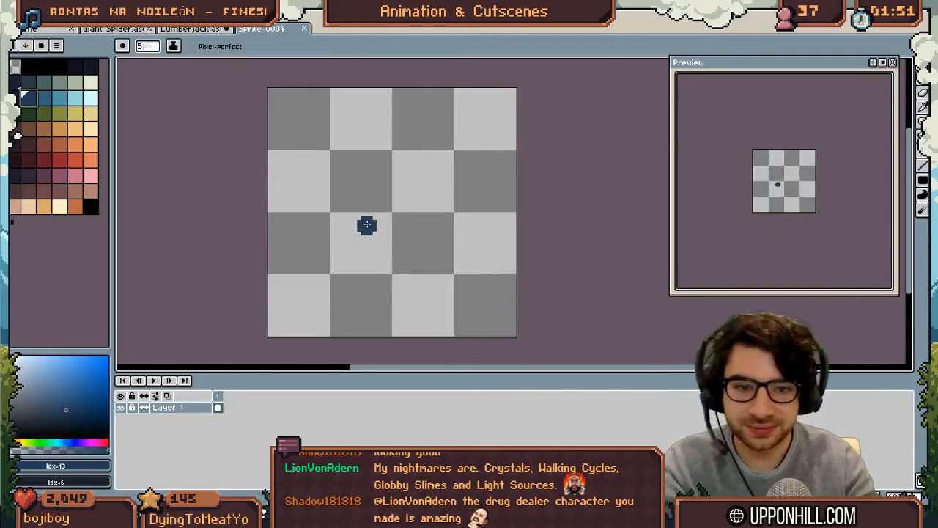
mouse_move(341, 207)
mouse_down()
mouse_move(428, 243)
mouse_move(408, 263)
mouse_move(450, 201)
mouse_move(398, 148)
mouse_move(347, 198)
mouse_move(364, 188)
mouse_move(356, 208)
mouse_move(365, 225)
mouse_move(392, 228)
mouse_move(390, 254)
mouse_up()
key(space)
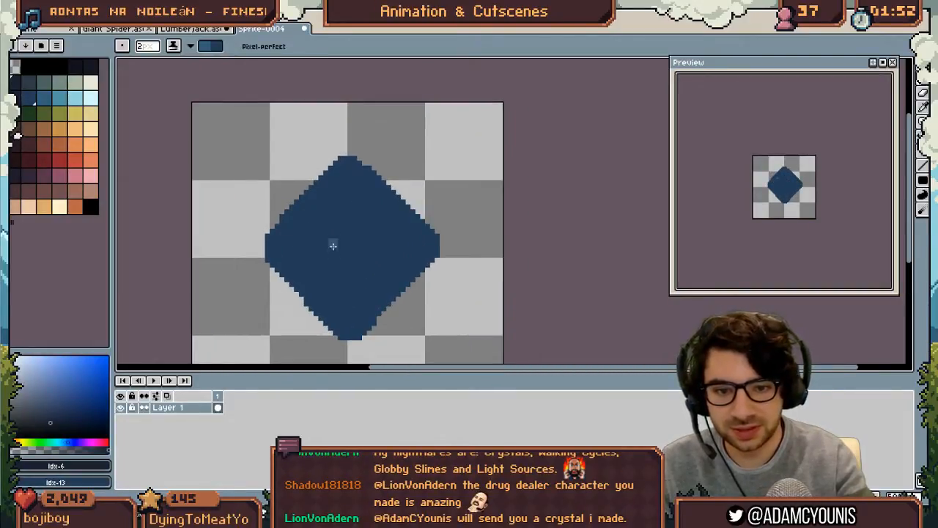
Shade the diamond's two upper facets a lighter blue, keeping a dark outline and a dark vertical ridge between them
mouse_move(328, 188)
mouse_down()
mouse_move(281, 242)
mouse_move(329, 192)
mouse_move(340, 247)
mouse_up()
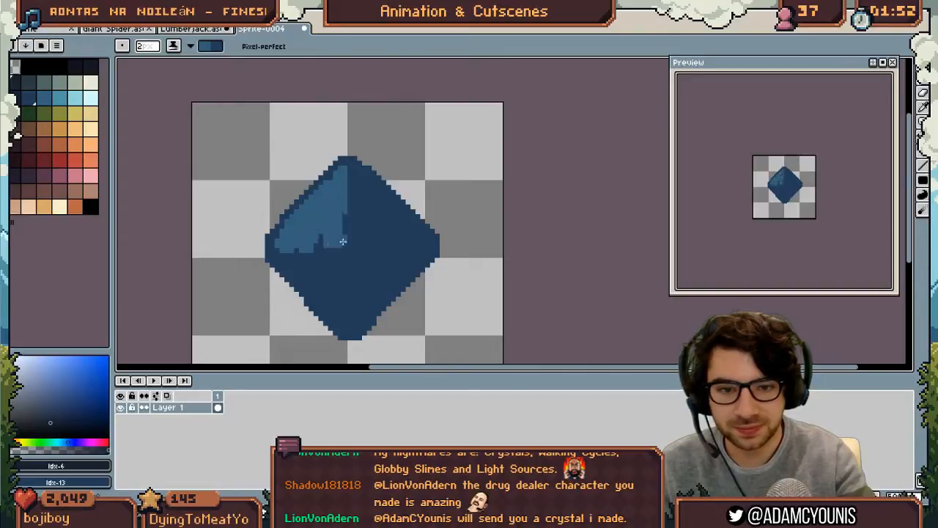
mouse_move(361, 180)
mouse_down()
mouse_move(363, 248)
mouse_move(392, 232)
mouse_move(406, 243)
mouse_move(426, 239)
mouse_move(398, 252)
mouse_move(368, 228)
mouse_move(401, 252)
mouse_up()
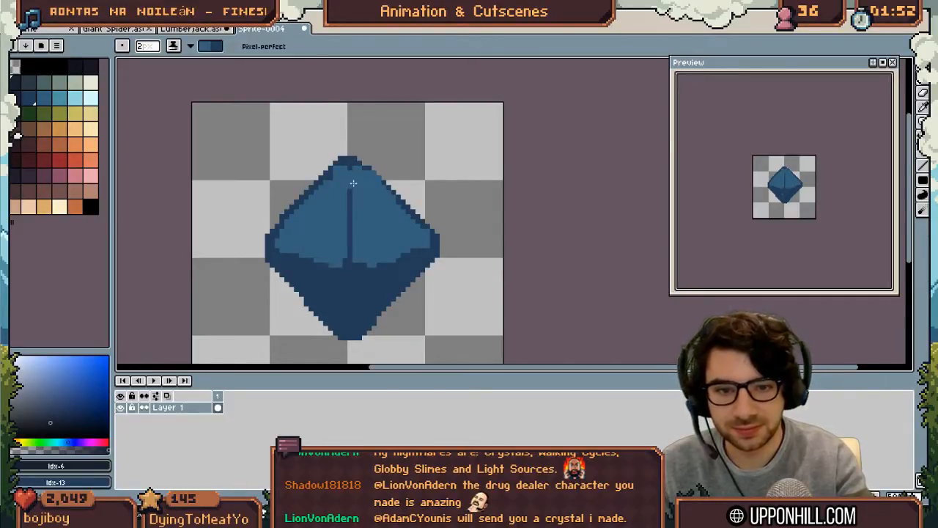
key(x)
key(minus)
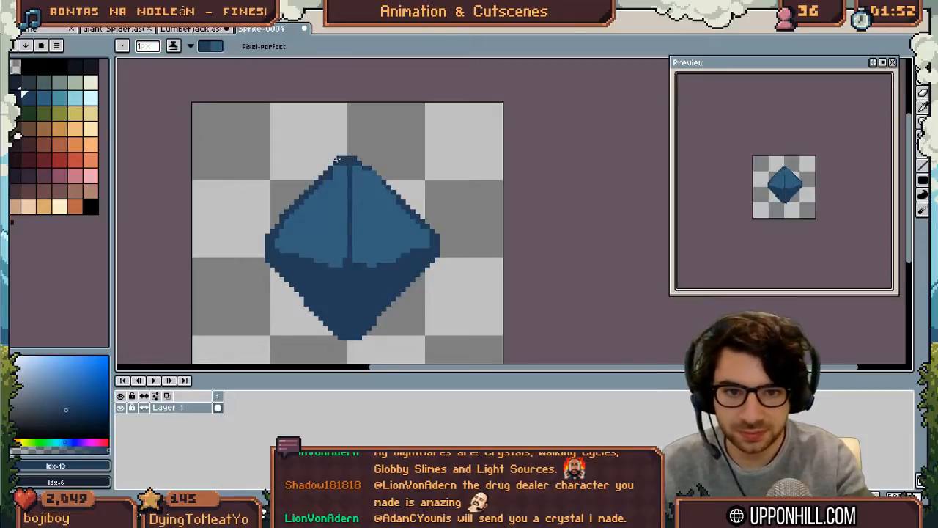
Shade the diamond's lower half in a darker navy, keeping the blue outline around it
click(29, 100)
key(x)
key(v)
key(b)
key(x)
mouse_move(332, 313)
mouse_down()
mouse_move(366, 303)
mouse_move(352, 303)
mouse_move(355, 280)
mouse_move(374, 287)
mouse_move(371, 309)
mouse_move(369, 284)
mouse_up()
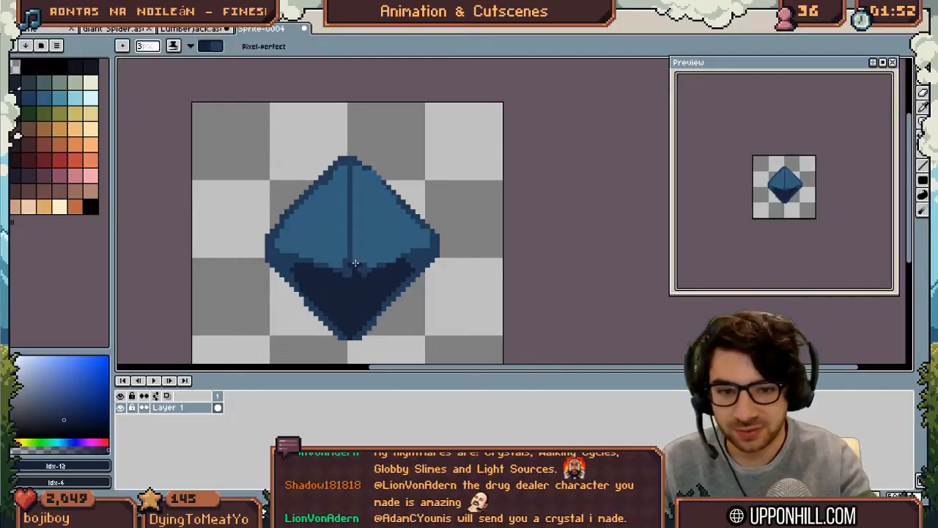
With a 1 px simple-ink brush, draw light blue highlights along the central ridge and the edge above the dark lower half
click(59, 98)
click(190, 46)
click(189, 65)
key(minus)
key(minus)
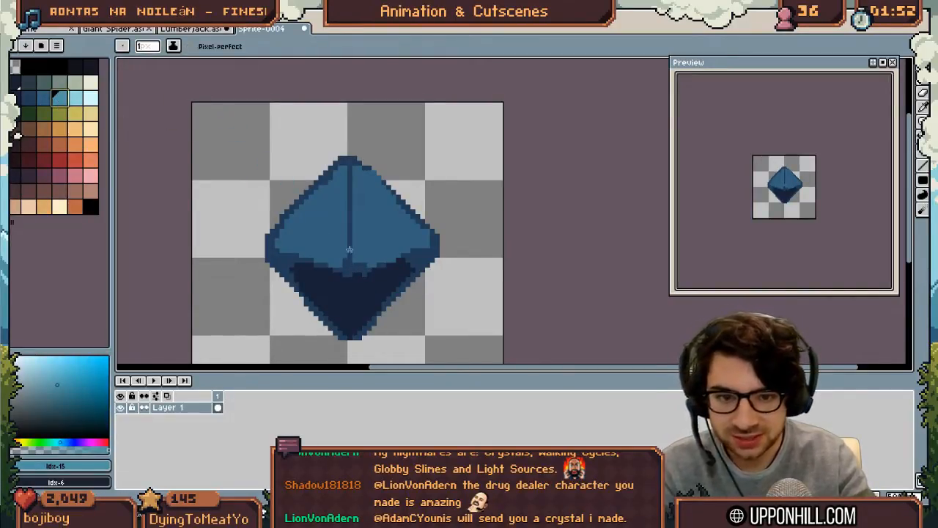
drag(349, 178, 350, 265)
key(ctrl+z)
mouse_move(351, 197)
mouse_down()
mouse_move(350, 275)
mouse_move(315, 262)
mouse_move(327, 270)
mouse_up()
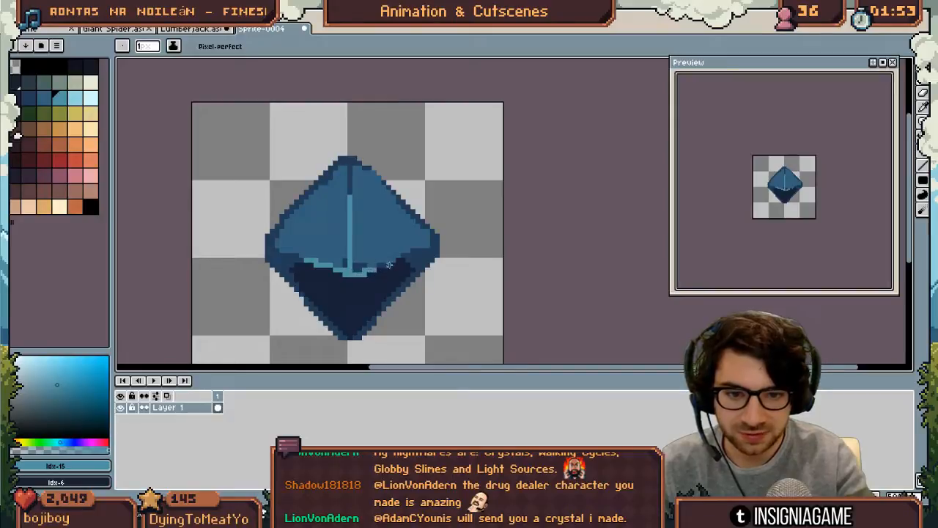
Paint dark blue #233c57 triangular reflections on both sides of the central ridge in the upper facets
drag(401, 226, 342, 243)
drag(351, 242, 388, 244)
click(336, 275)
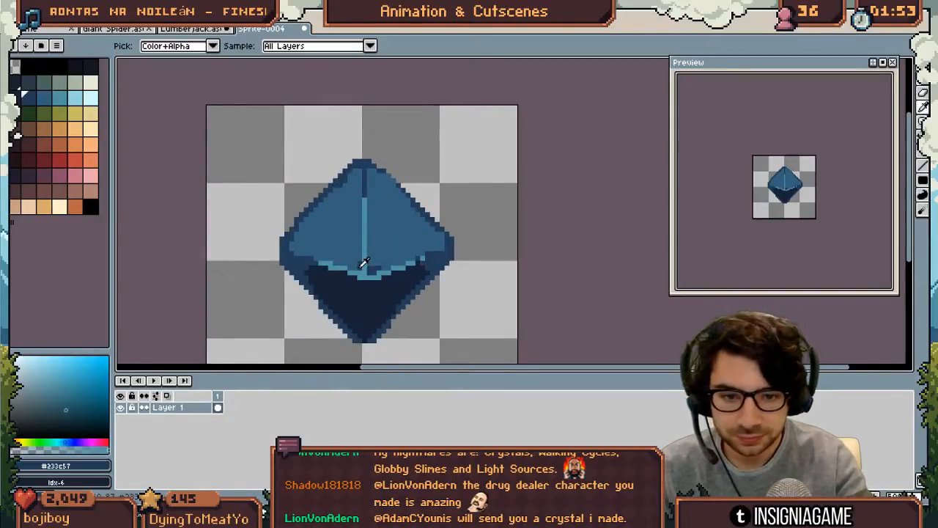
drag(343, 250, 360, 255)
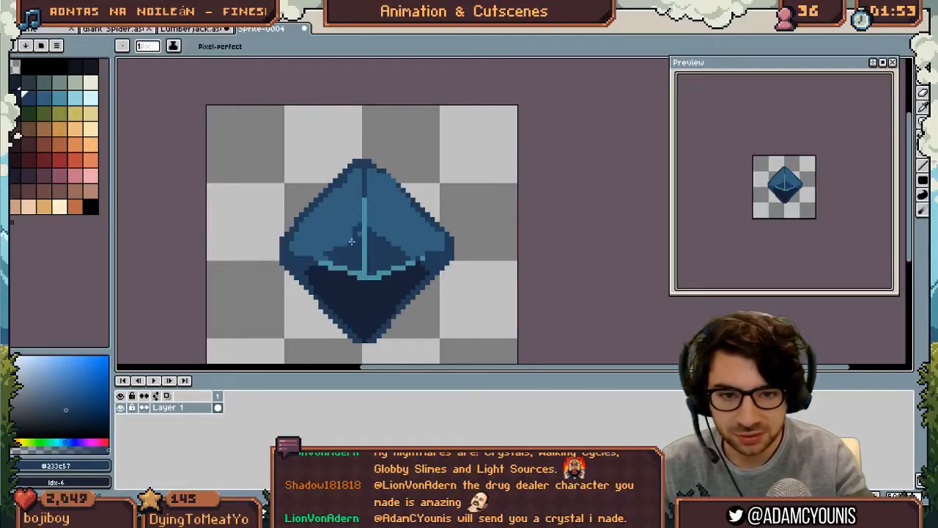
key(z)
mouse_move(382, 208)
mouse_down()
mouse_move(371, 203)
mouse_move(398, 208)
mouse_up()
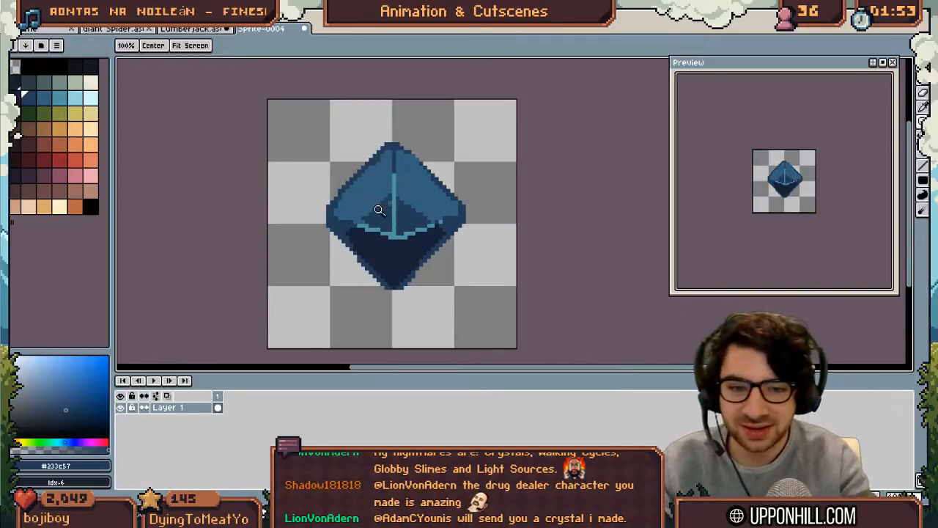
key(b)
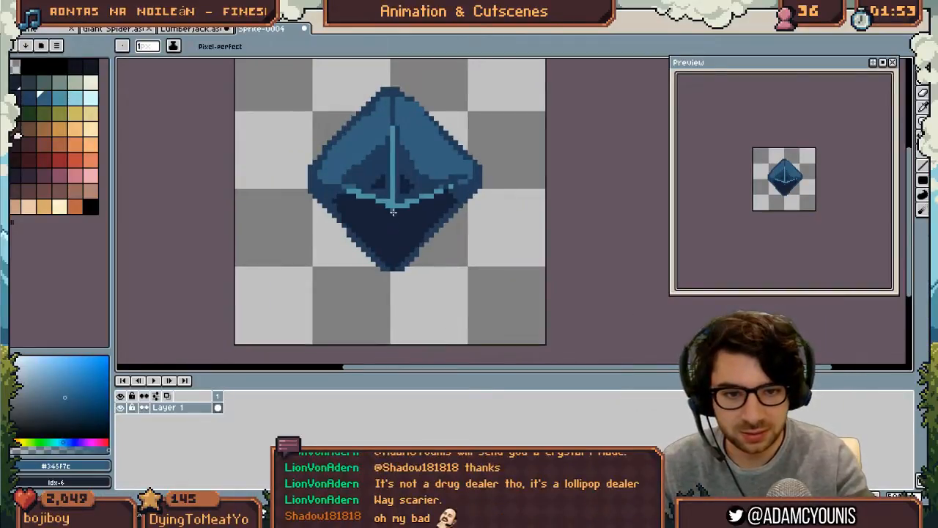
Draw a mid-blue #345f7c vertical ridge line down the middle of the diamond's lower half
drag(394, 209, 394, 262)
key(z)
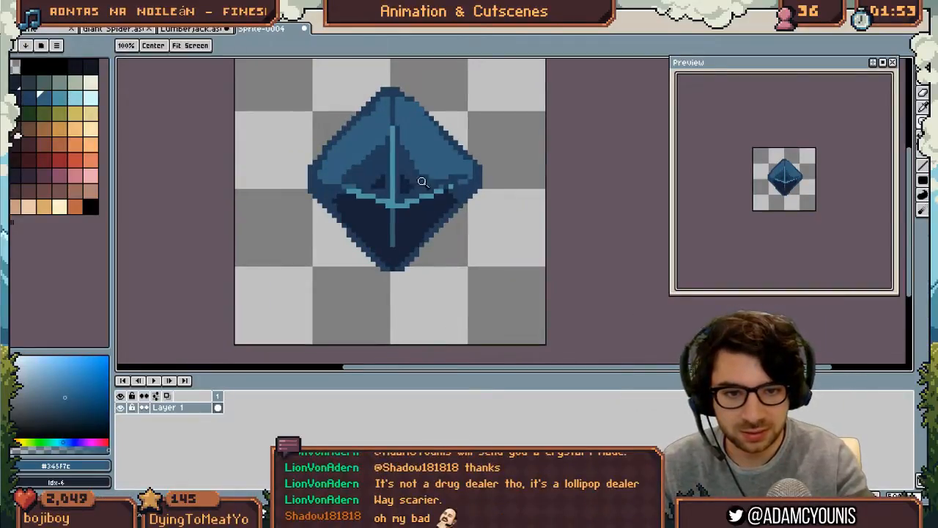
scroll(424, 184, down, 5)
scroll(426, 183, up, 4)
alt+click(428, 181)
key(b)
drag(370, 213, 371, 240)
key(z)
scroll(394, 186, down, 3)
Recolour the upper central ridge with mid-blue #345f7c and add a light blue #5093a4 highlight near the top tip
mouse_move(388, 182)
mouse_down()
mouse_move(366, 218)
mouse_move(370, 240)
mouse_move(415, 238)
mouse_move(338, 247)
mouse_up()
scroll(396, 245, up, 2)
key(b)
key(space)
drag(334, 213, 357, 187)
key(b)
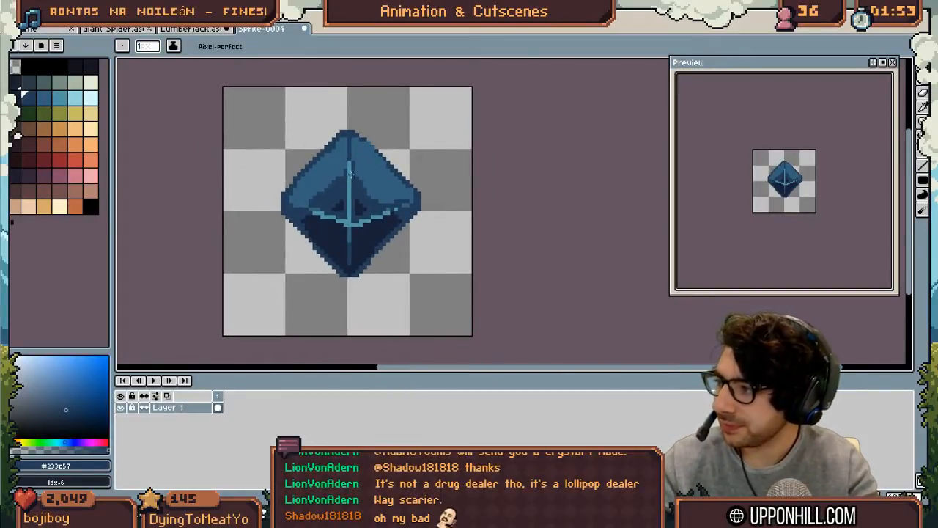
alt+click(350, 174)
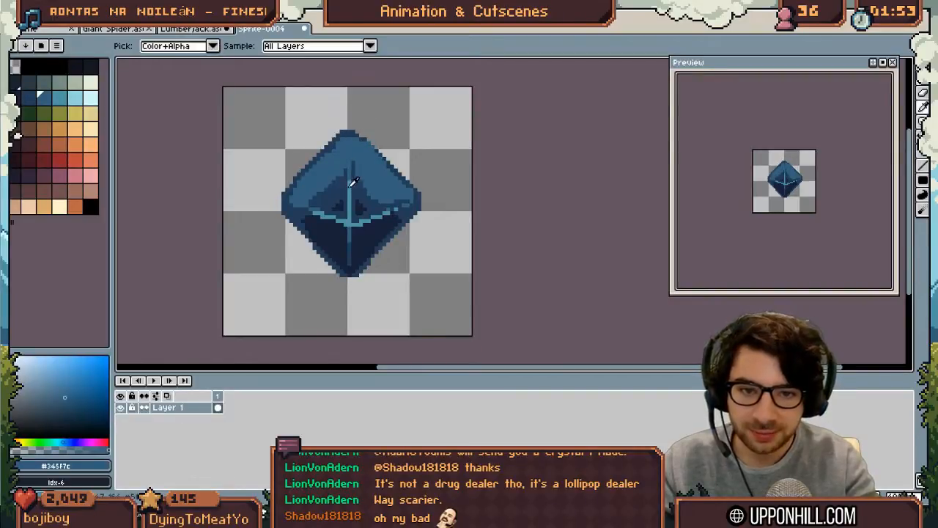
alt+click(351, 179)
key(z)
scroll(364, 159, down, 3)
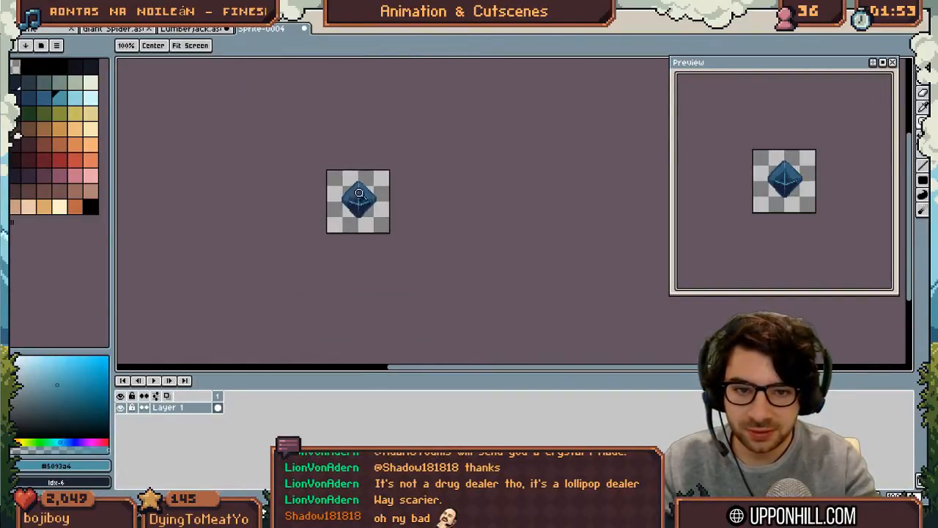
scroll(352, 193, up, 4)
key(b)
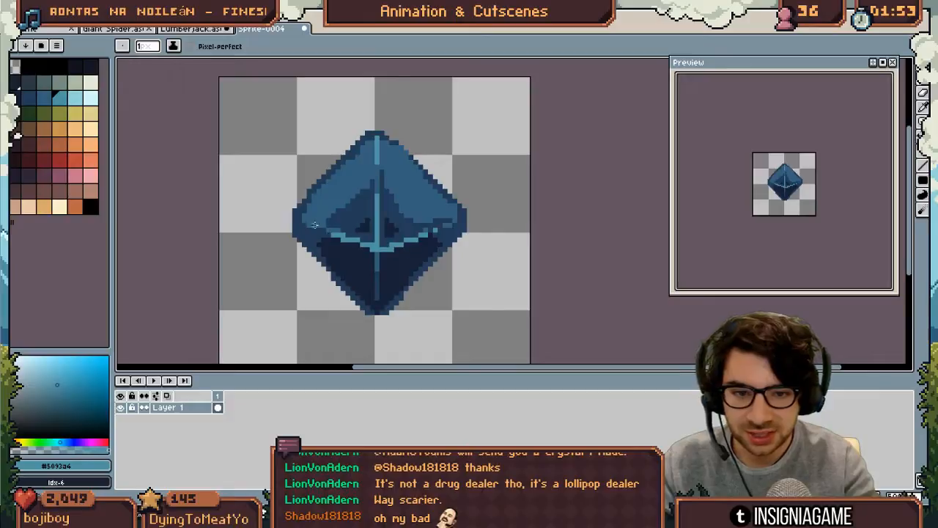
Draw a small red diamond outline crossed by a vertical and a horizontal line in the canvas's lower-left corner
drag(414, 270, 399, 140)
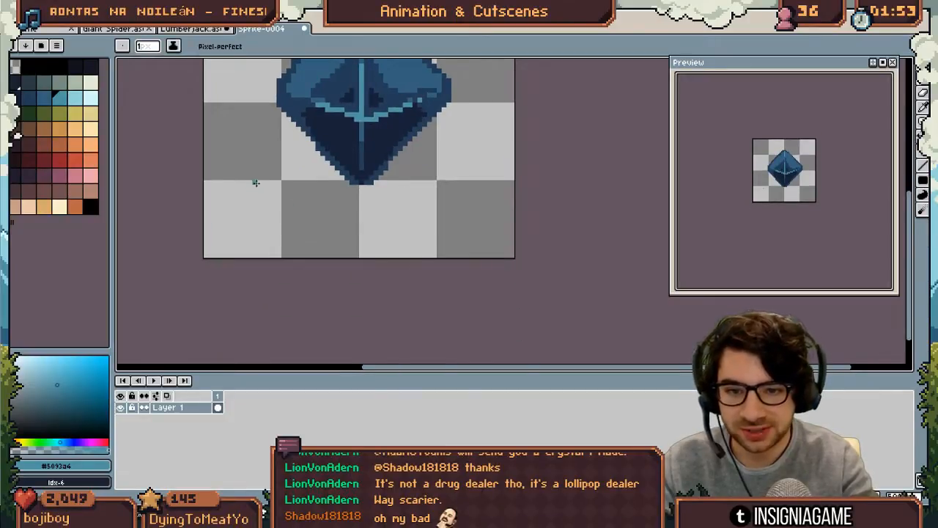
click(62, 161)
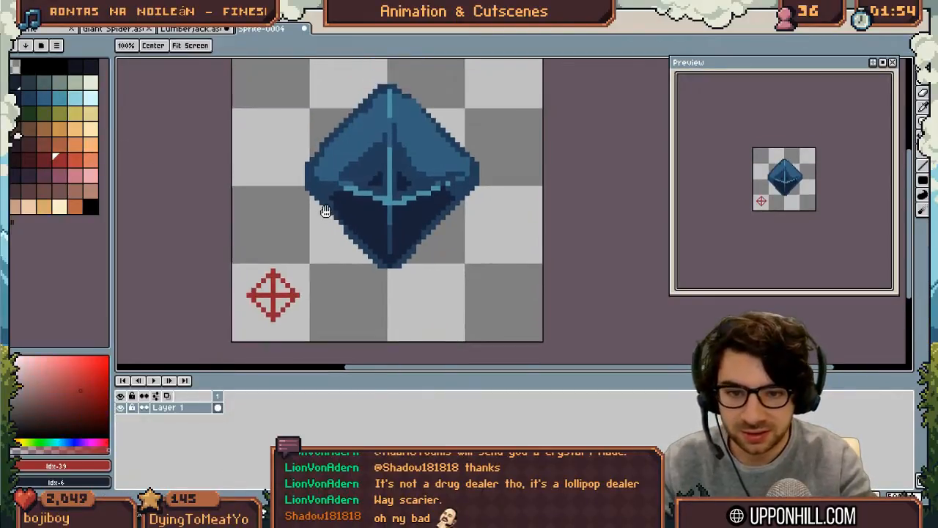
drag(310, 239, 303, 166)
drag(357, 152, 329, 269)
key(v)
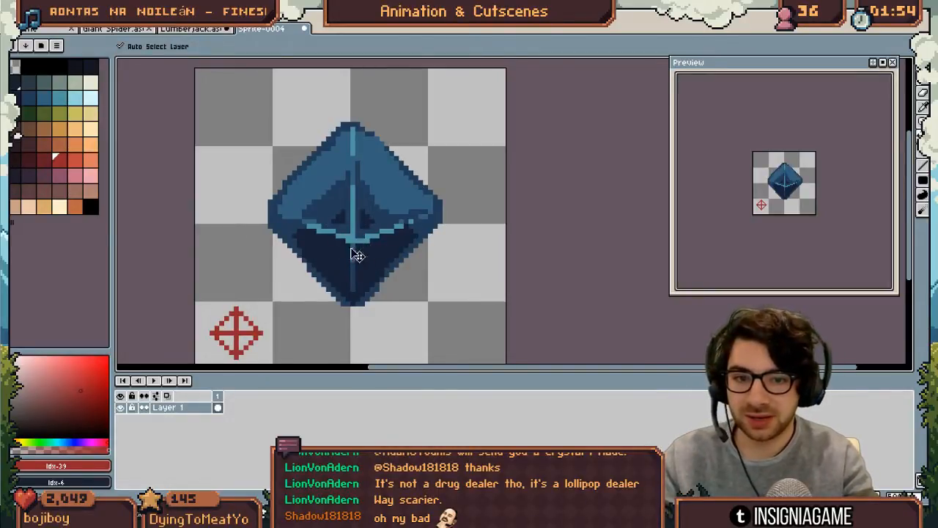
Enlarge the darkest patches beside the central ridge with navy #182138
key(i)
click(418, 235)
key(b)
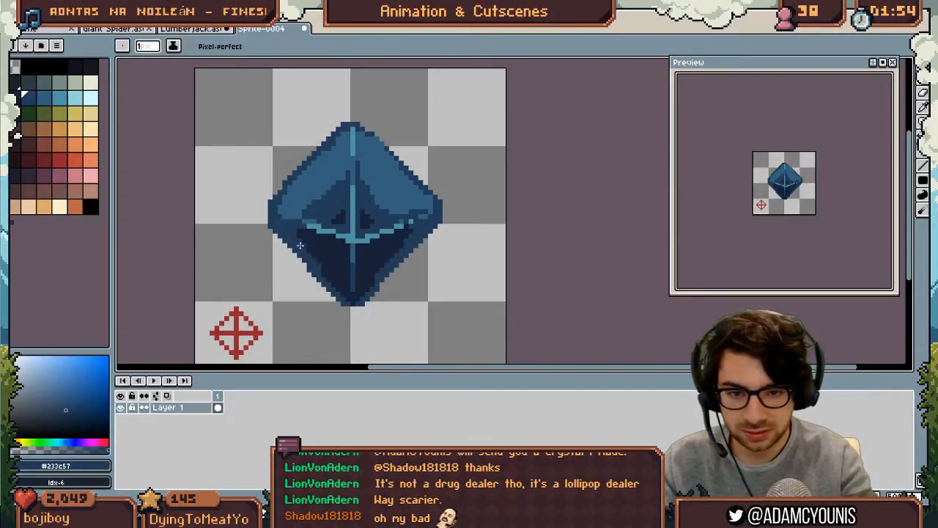
alt+click(344, 204)
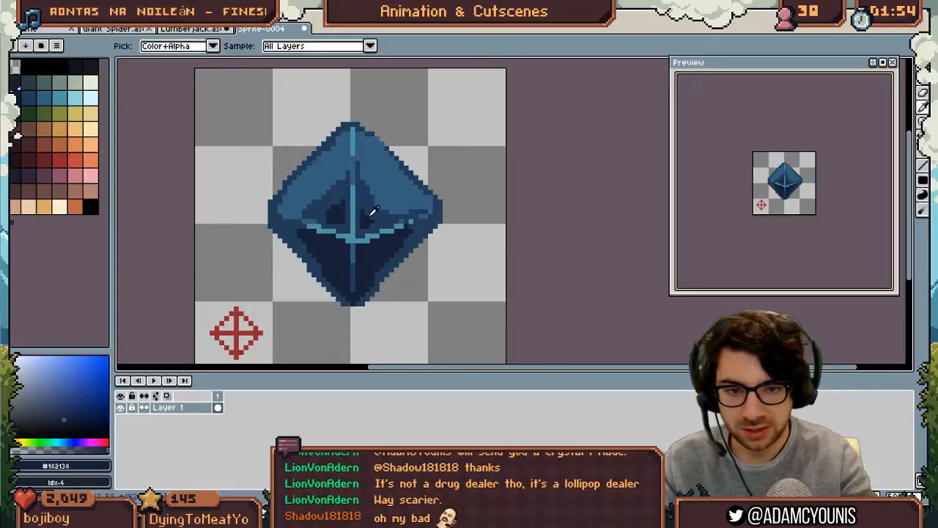
alt+click(367, 216)
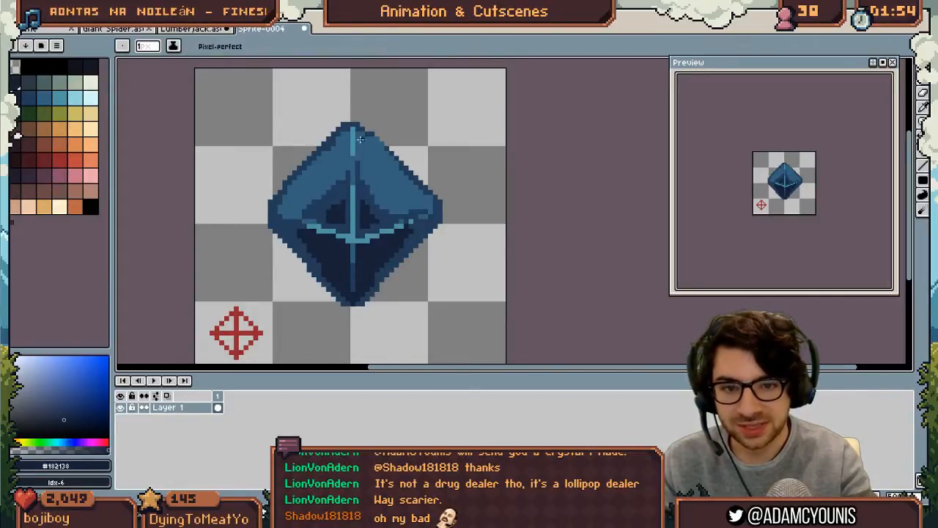
Add pale blue highlight pixels to the lower part of the central ridge and along the curved edge it meets
key(v)
key(b)
alt+click(352, 228)
drag(353, 228, 353, 240)
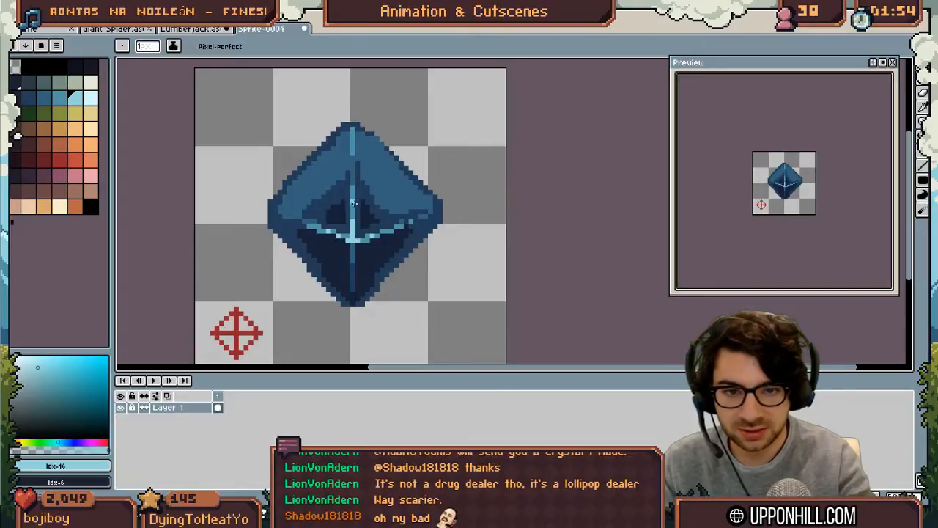
Paint light blue #5093a4 edge highlights around the diamond's top tip
alt+click(353, 126)
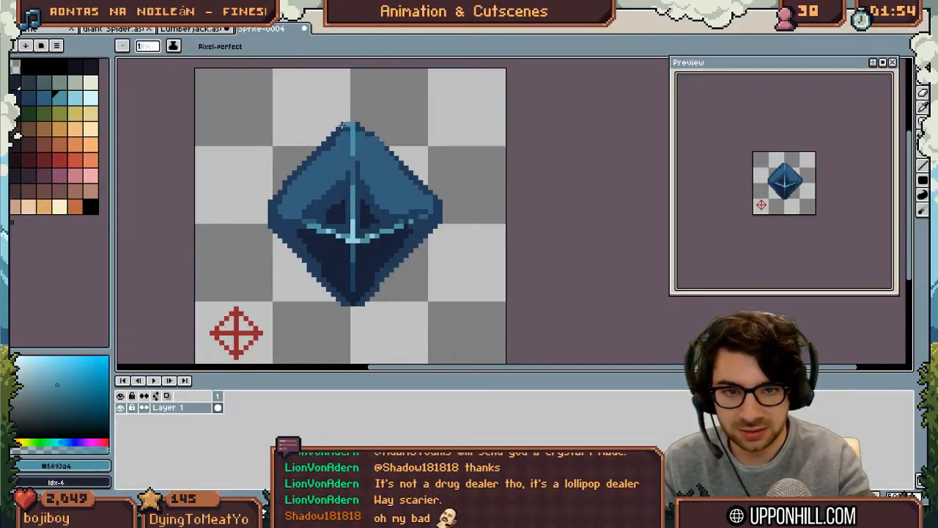
drag(359, 123, 373, 134)
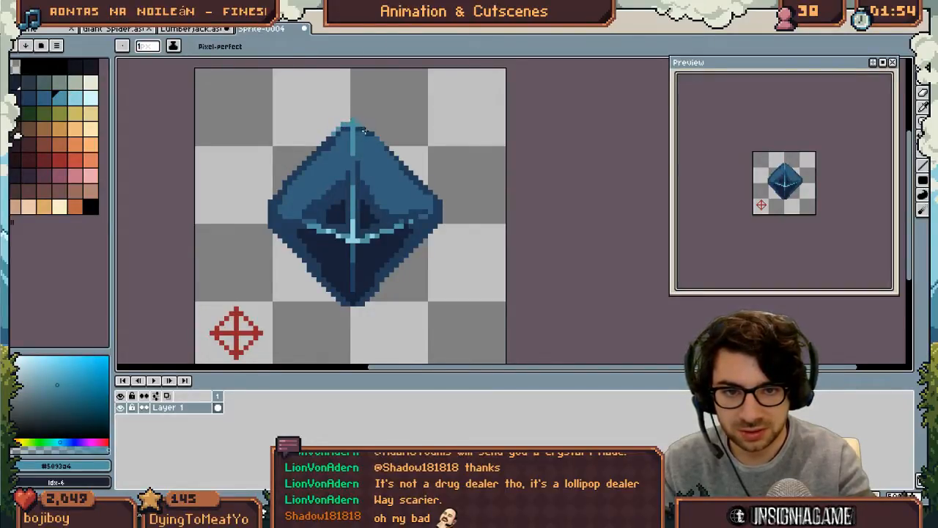
key(space)
key(b)
Add a new layer beneath the crystal and fill it with a very dark navy background
key(shift+n)
drag(190, 403, 181, 422)
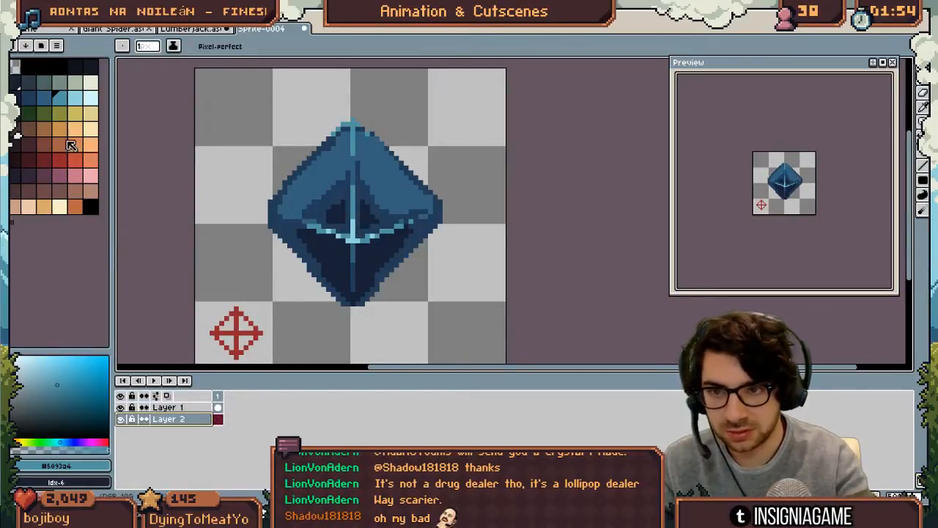
click(91, 69)
key(g)
click(286, 117)
key(space)
scroll(415, 179, down, 7)
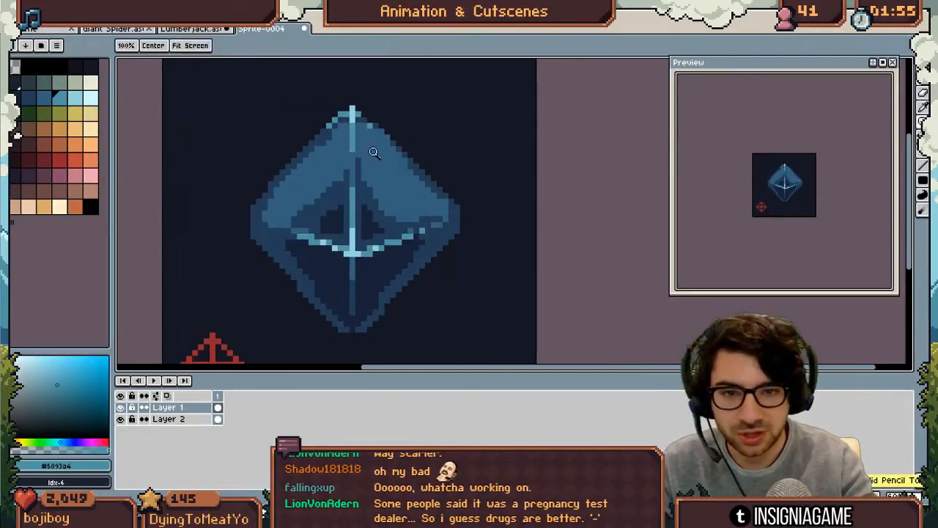
Set a 3 px brush to Shading ink with a ramp of blues running from pale cyan to dark navy
key(b)
click(174, 46)
click(193, 104)
drag(77, 96, 26, 96)
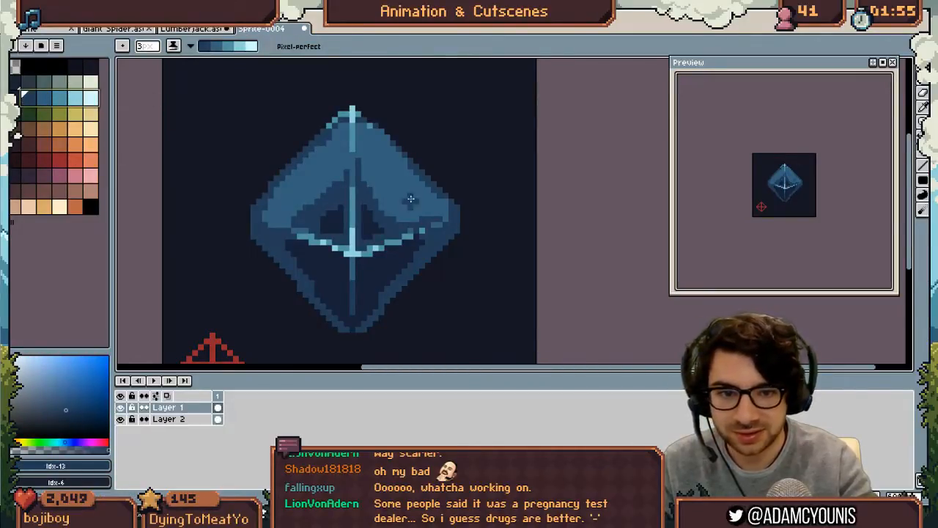
key(x)
drag(93, 100, 17, 98)
key(x)
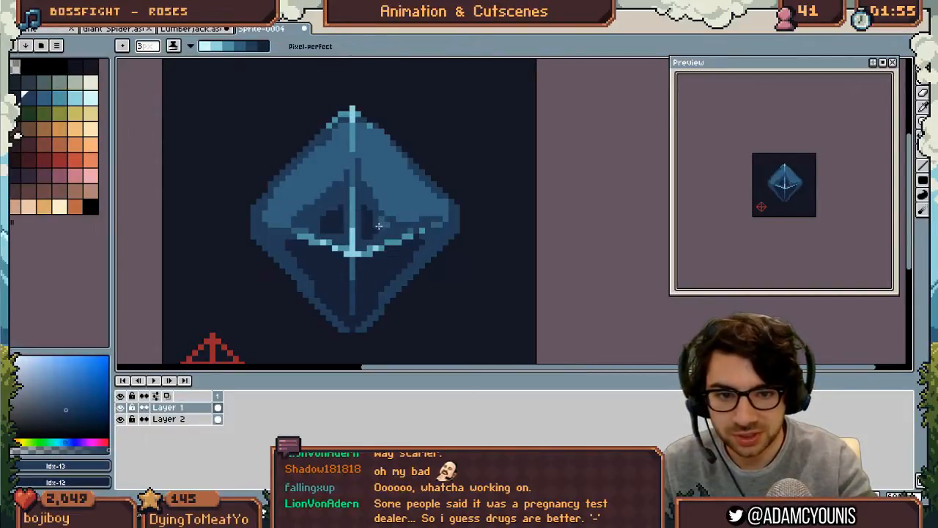
Brighten the upper facets with the shading brush, adding a light blue reflection beside the ridge
mouse_move(377, 222)
mouse_down()
mouse_move(396, 214)
mouse_move(381, 208)
mouse_move(363, 239)
mouse_move(372, 200)
mouse_move(415, 208)
mouse_move(395, 165)
mouse_move(410, 167)
mouse_move(418, 187)
mouse_up()
key(z)
mouse_move(419, 163)
mouse_down()
mouse_move(356, 191)
mouse_move(395, 163)
mouse_up()
scroll(414, 156, up, 3)
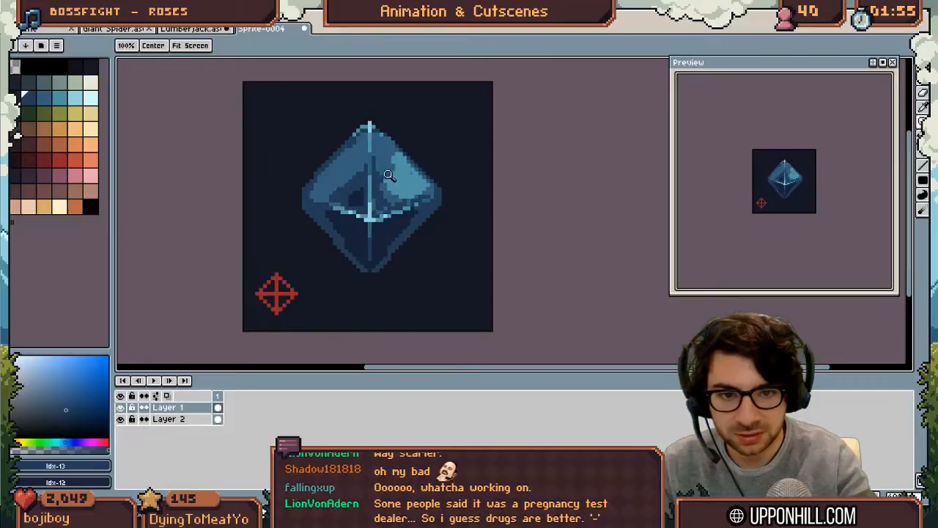
key(b)
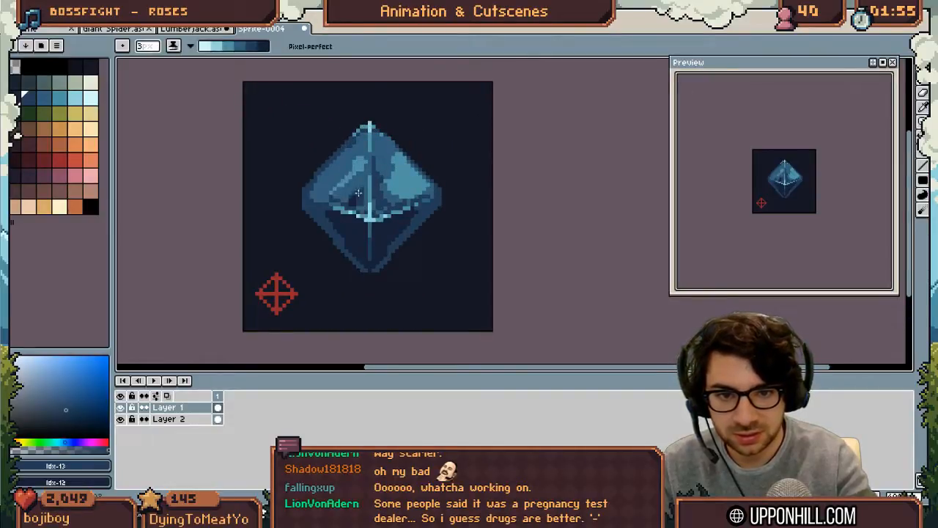
Reverse the shading ramp and shade diagonal bands and dark patches into the reflections on both upper facets
key(z)
scroll(347, 165, down, 6)
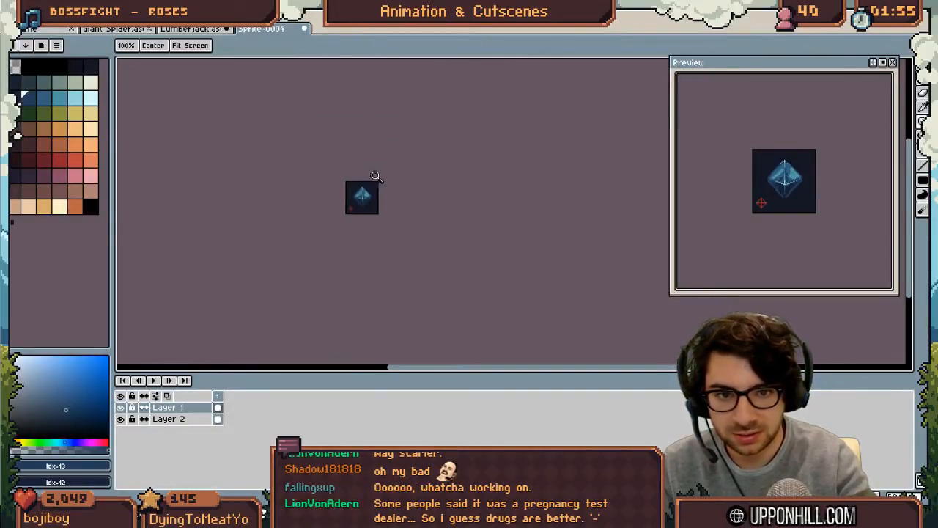
scroll(367, 220, up, 7)
key(i)
click(370, 236)
key(b)
key(x)
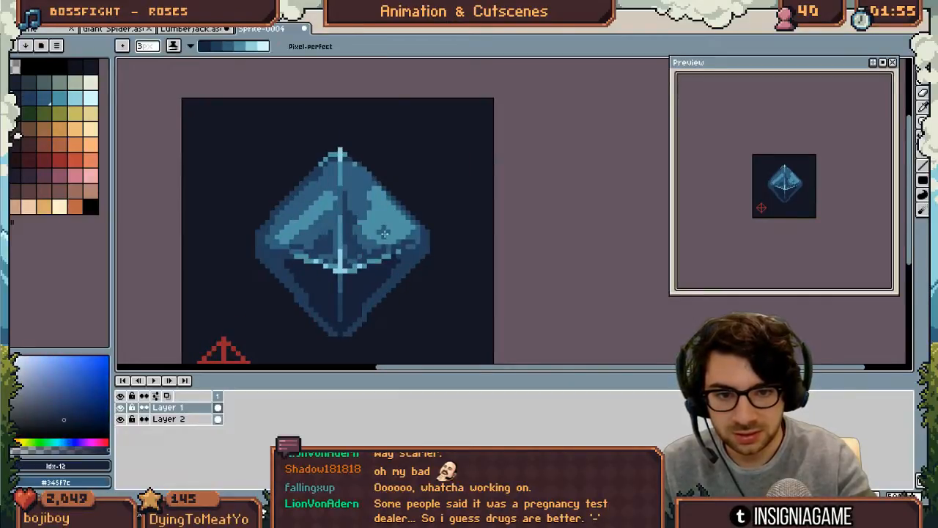
drag(377, 240, 404, 217)
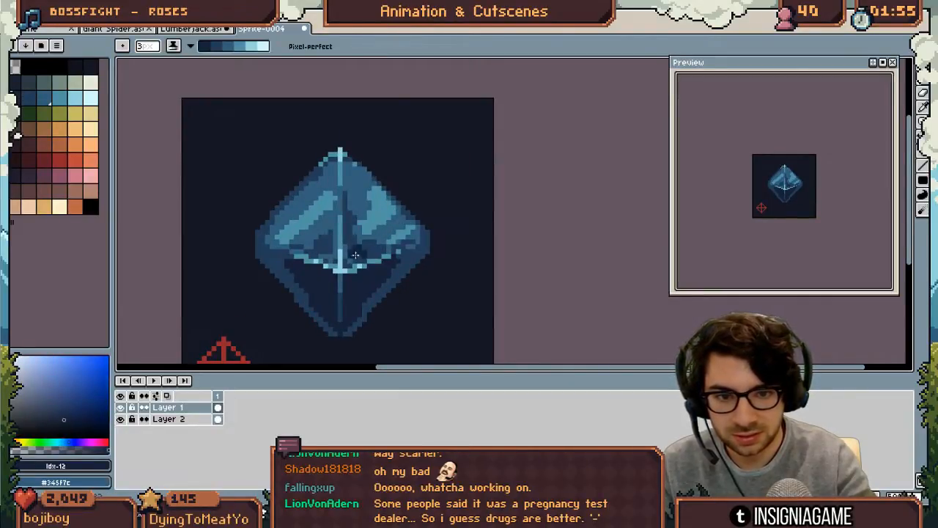
drag(270, 213, 324, 246)
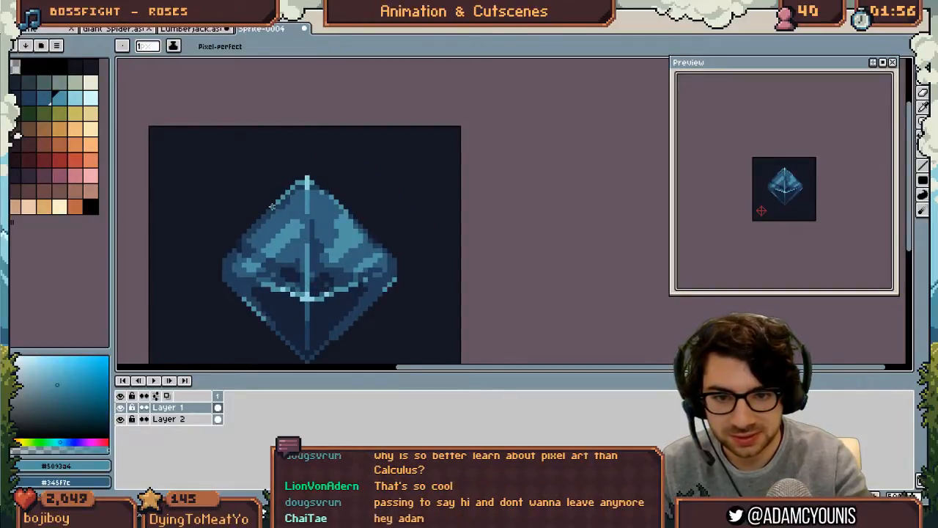
Outline the crystal's upper edges with a thin light blue #5093a4 line
key(z)
scroll(310, 175, down, 4)
scroll(315, 173, up, 4)
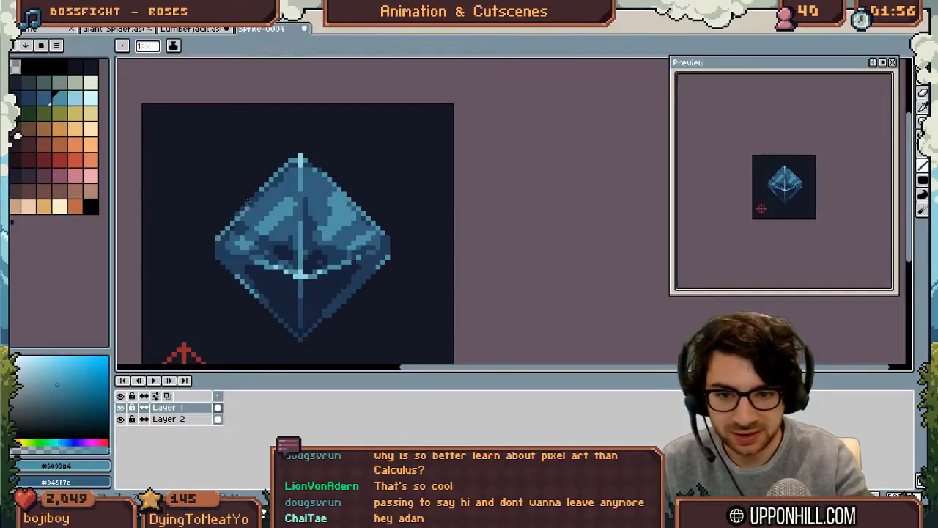
key(z)
scroll(288, 188, down, 3)
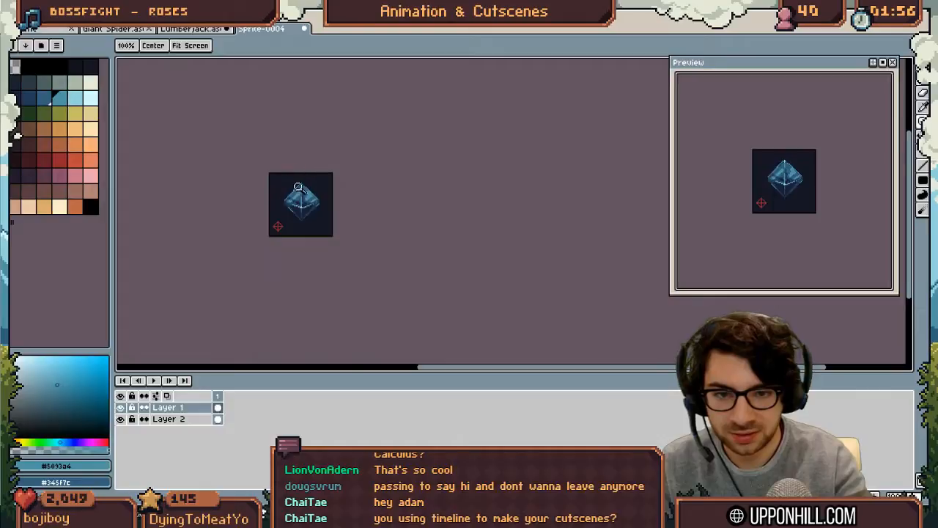
scroll(352, 191, up, 3)
Darken the right upper facet along the central ridge and outer edge using #345f7c and #233c57
key(alt)
alt+click(355, 192)
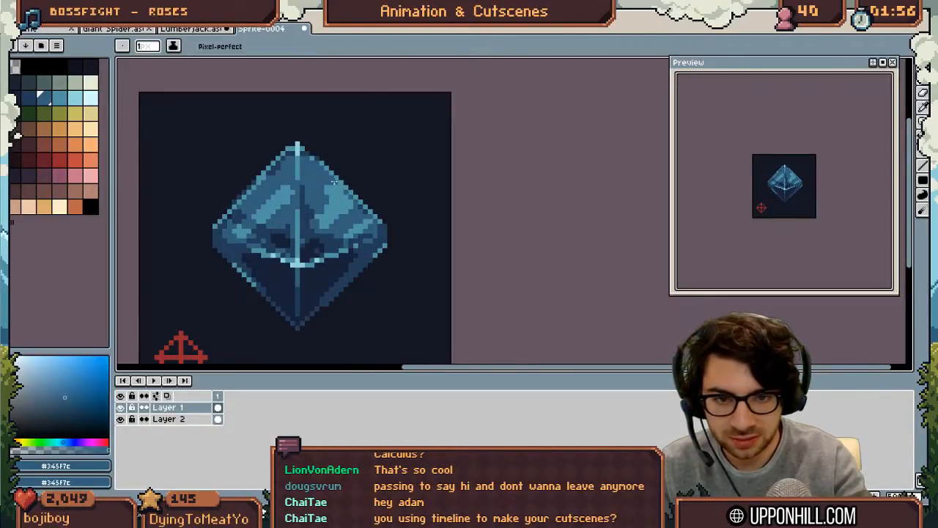
alt+click(311, 207)
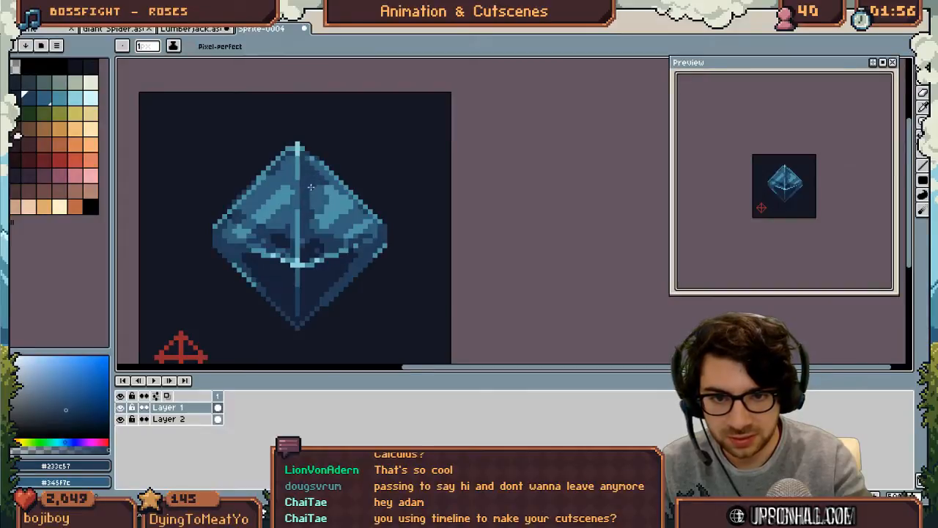
alt+click(286, 165)
drag(318, 222, 351, 213)
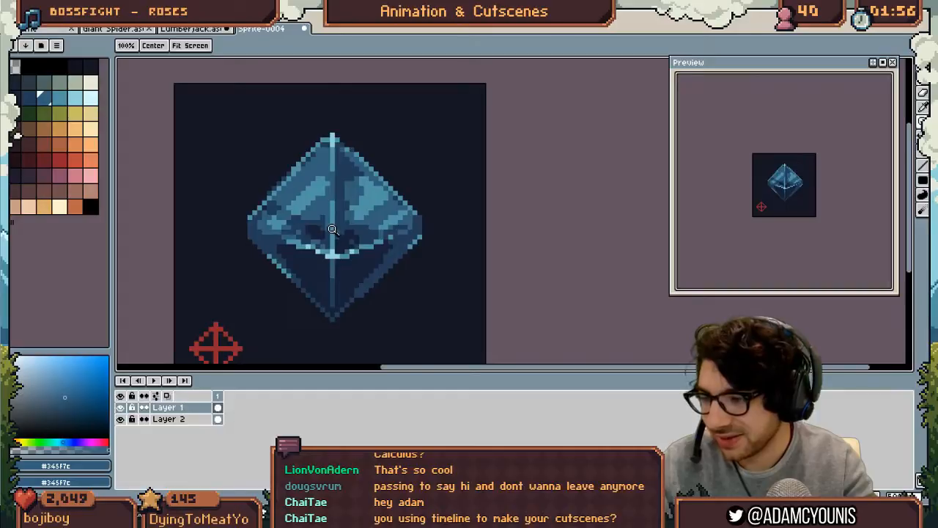
Sharpen the crystal's right and left corners into points with #345f7c pixels
mouse_move(337, 247)
mouse_down()
mouse_move(332, 254)
mouse_move(341, 240)
mouse_up()
click(421, 212)
key(b)
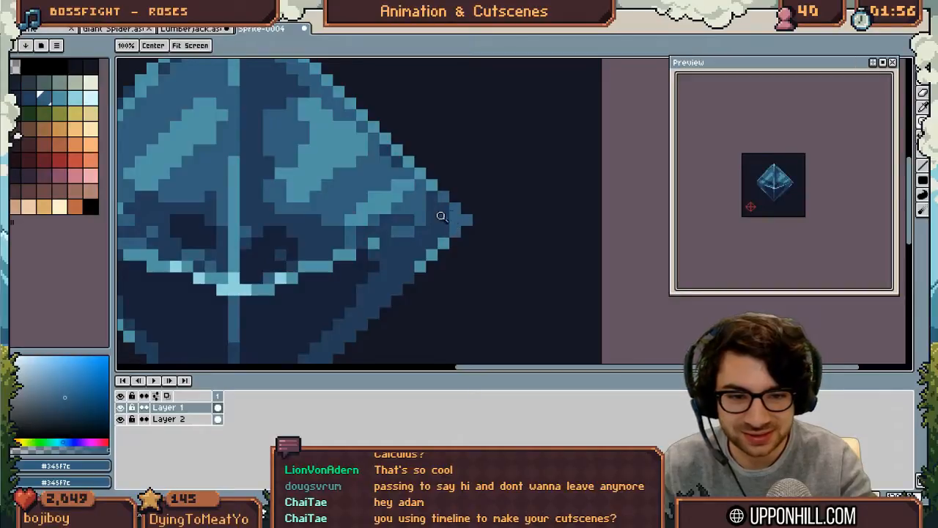
scroll(444, 210, down, 2)
scroll(432, 209, up, 2)
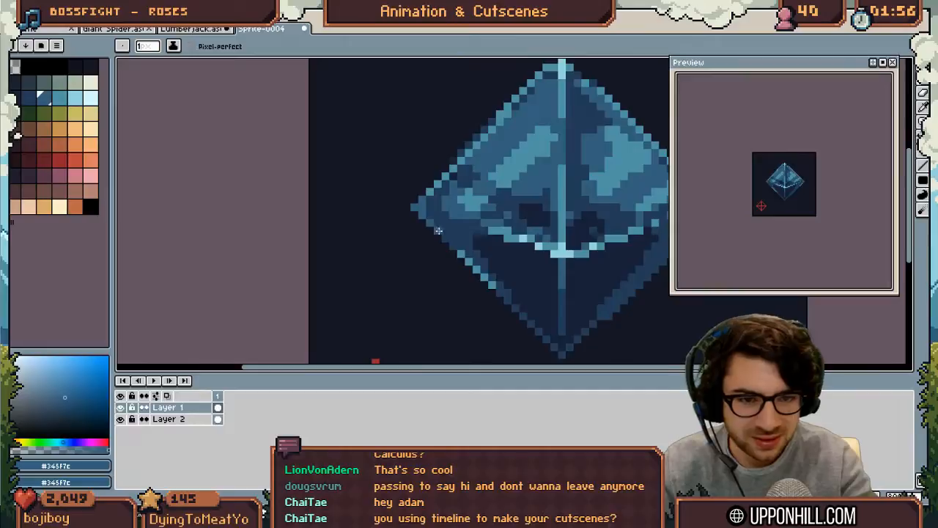
Shade the lower facets beneath the curved middle edge with dark navy and retouch that edge with #5093a4 and #94d4db
scroll(453, 246, down, 2)
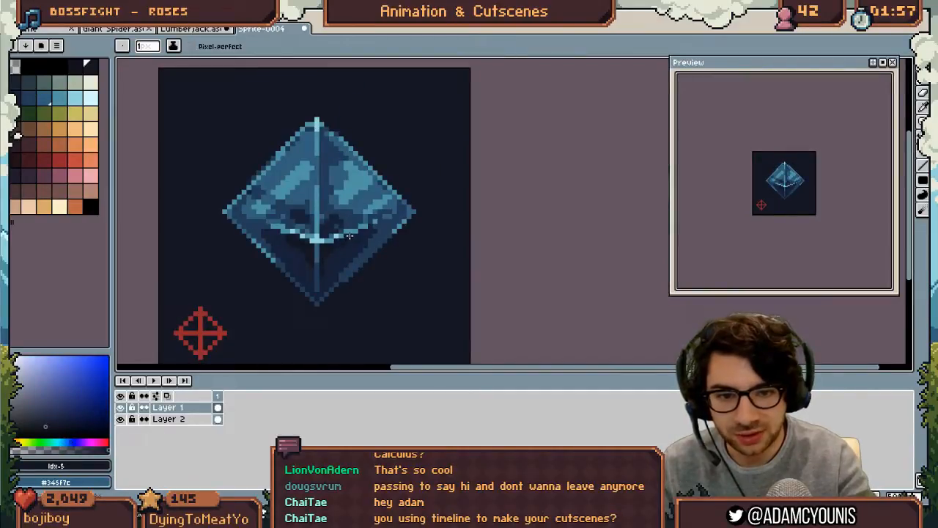
alt+click(339, 225)
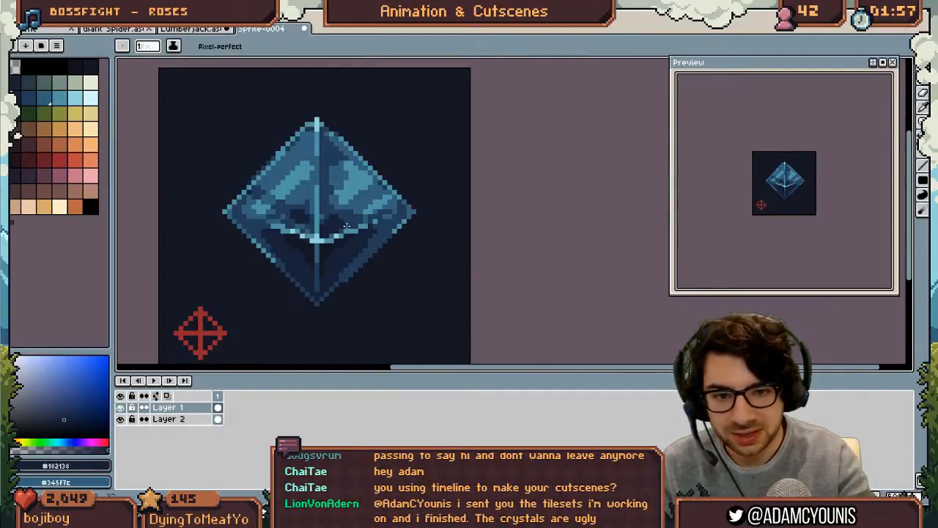
alt+click(308, 229)
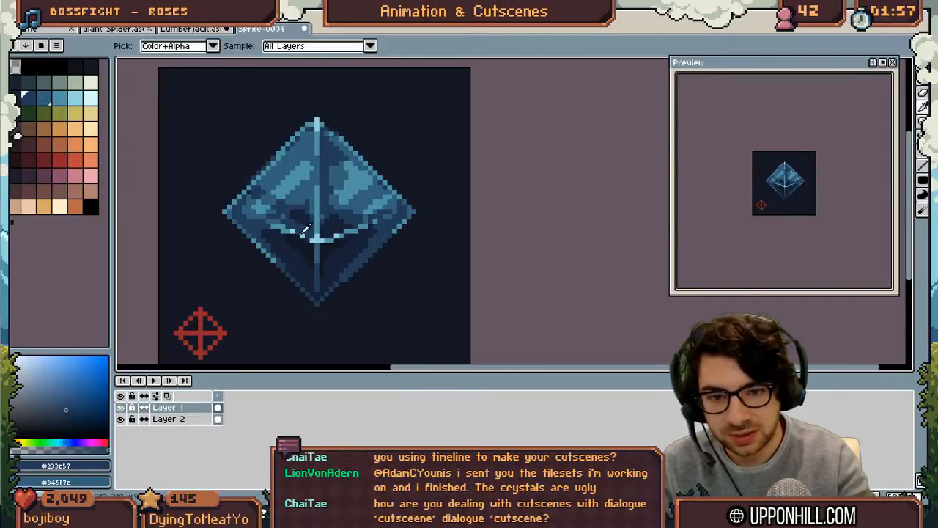
alt+click(297, 234)
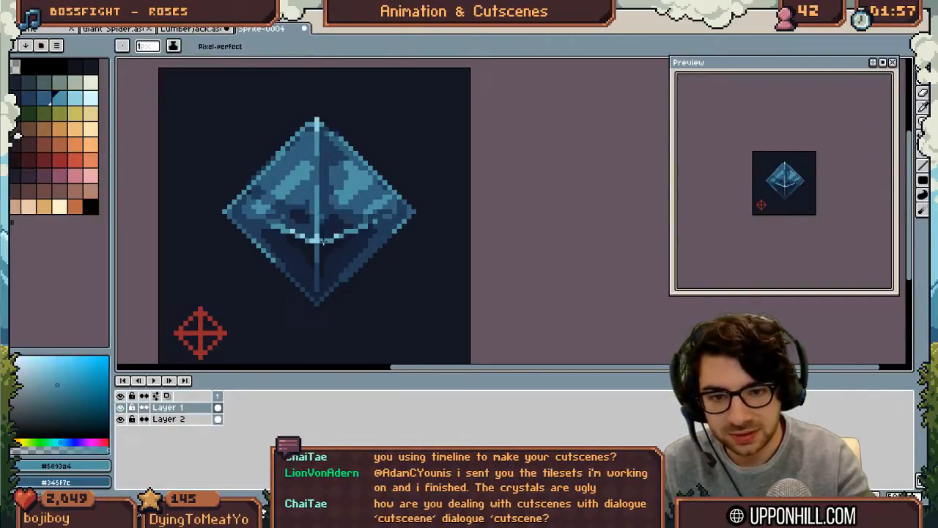
alt+click(326, 236)
scroll(357, 194, down, 3)
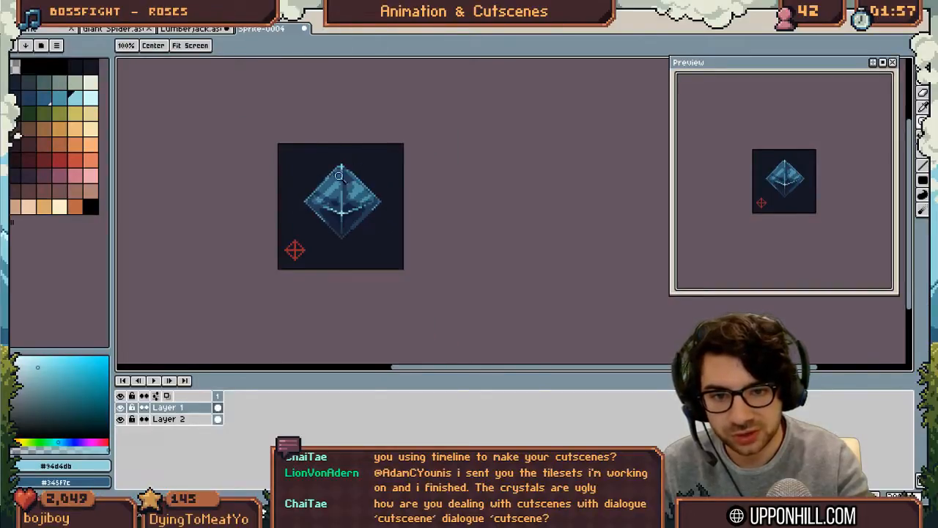
scroll(343, 173, up, 3)
Retouch the shading inside the crystal's left corner with #233c57 and #345f7c
alt+click(250, 227)
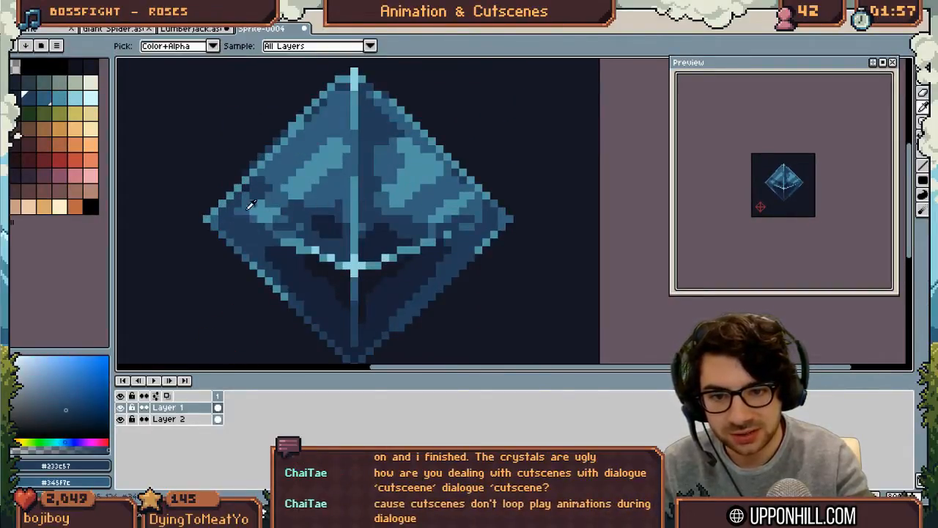
alt+click(249, 211)
click(262, 227)
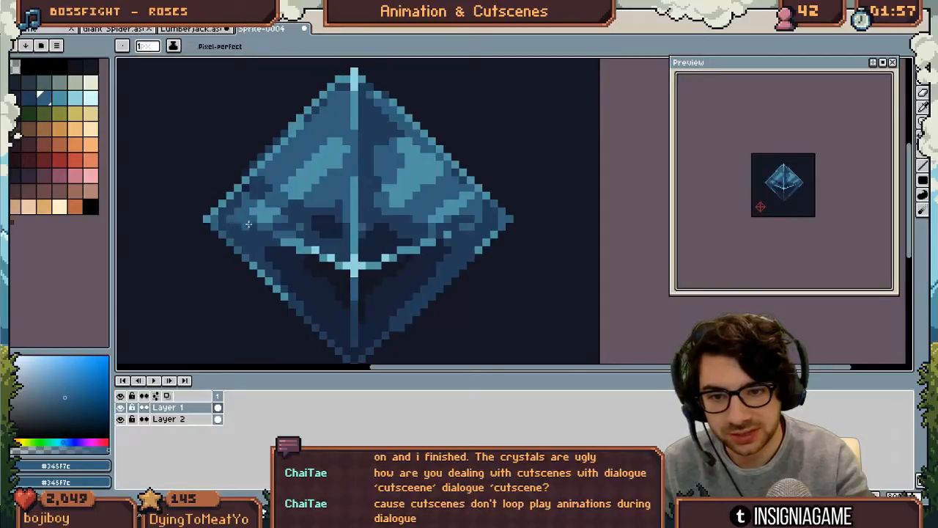
drag(353, 235, 365, 237)
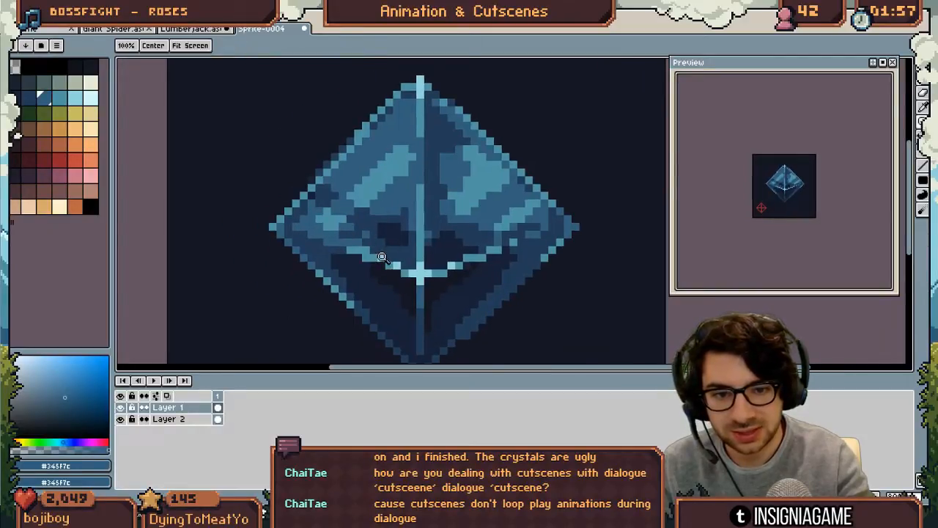
Paint a row of one-pixel swatches above the crystal's left side, running from pale cyan #94d4db to the darkest navy
alt+click(396, 264)
drag(291, 209, 360, 265)
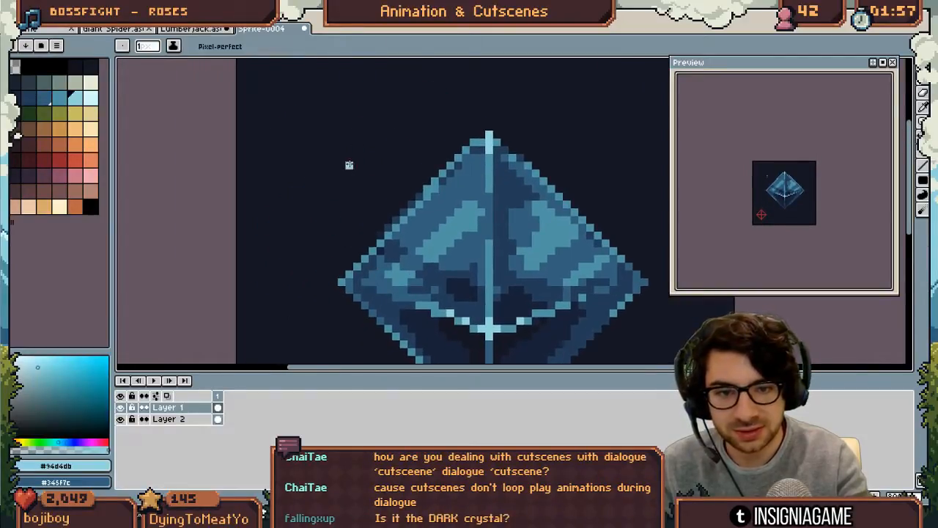
alt+click(475, 134)
click(380, 118)
alt+click(477, 153)
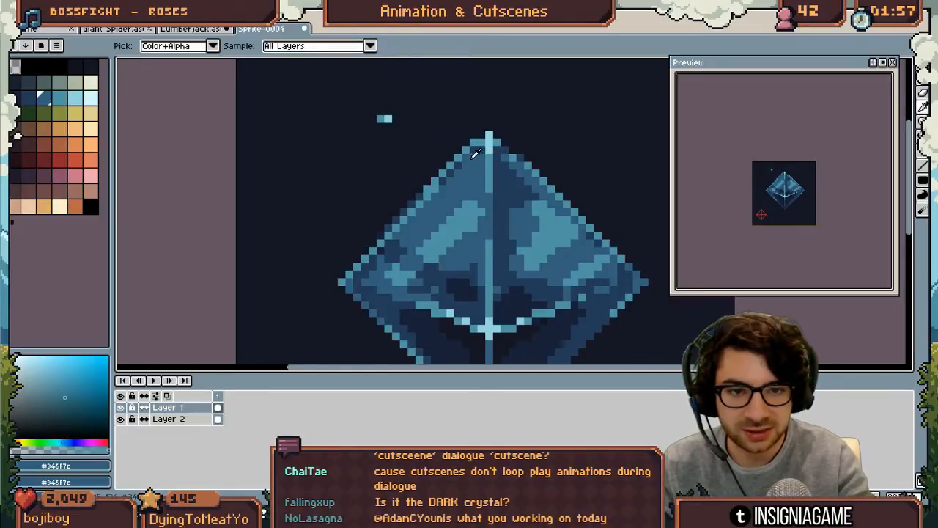
click(372, 119)
key(bracketleft)
click(365, 119)
key(bracketleft)
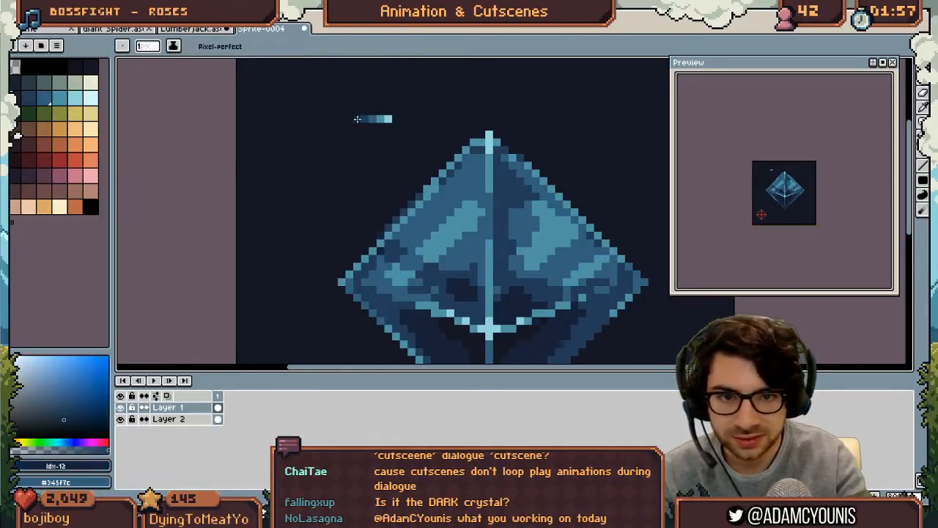
key(bracketleft)
click(91, 67)
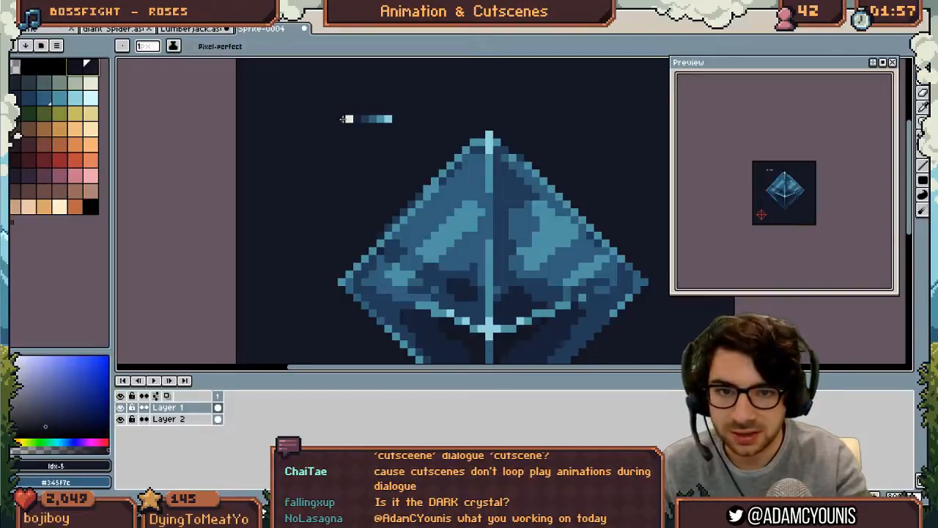
Paint a solid red block on Layer 2 above the swatch row, extending it down past both ends of the row
scroll(389, 99, up, 1)
drag(400, 101, 380, 177)
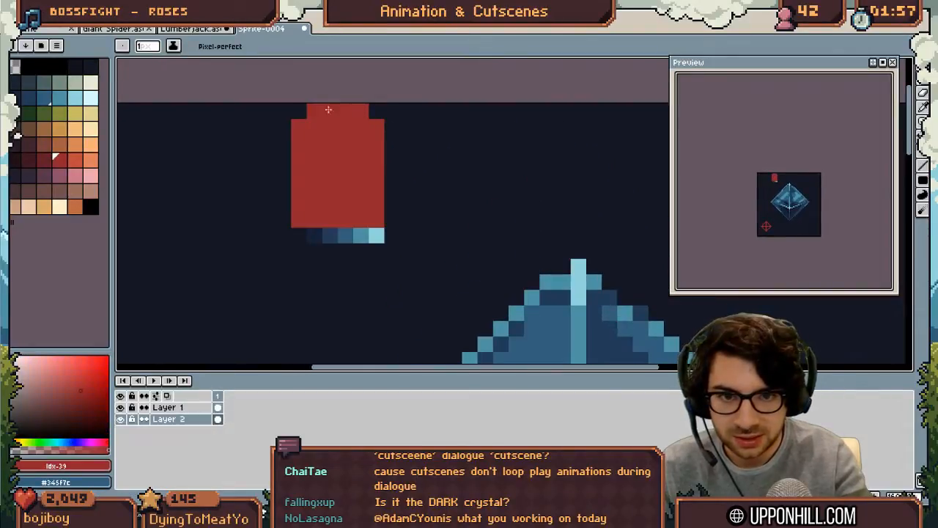
drag(329, 111, 379, 113)
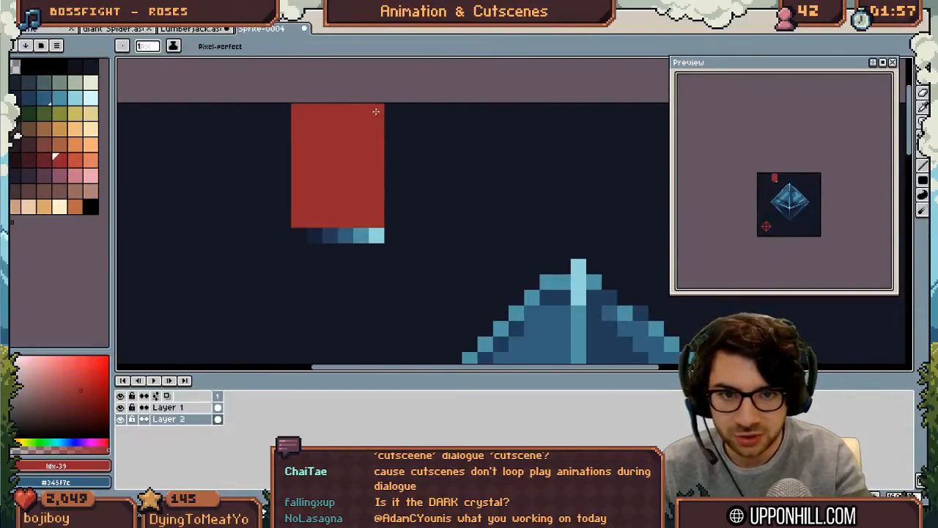
drag(348, 205, 340, 159)
alt+click(364, 192)
alt+click(289, 184)
alt+click(291, 174)
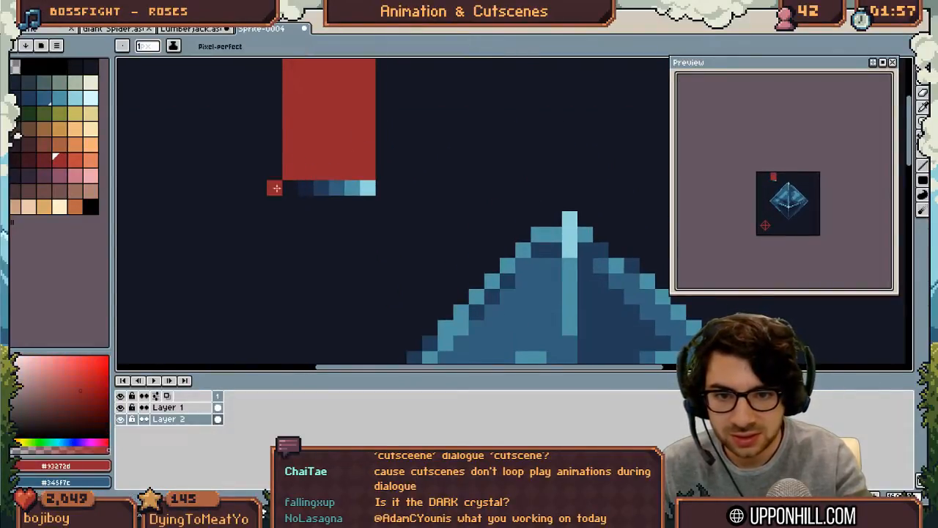
drag(275, 188, 275, 65)
drag(369, 94, 370, 180)
drag(383, 273, 384, 148)
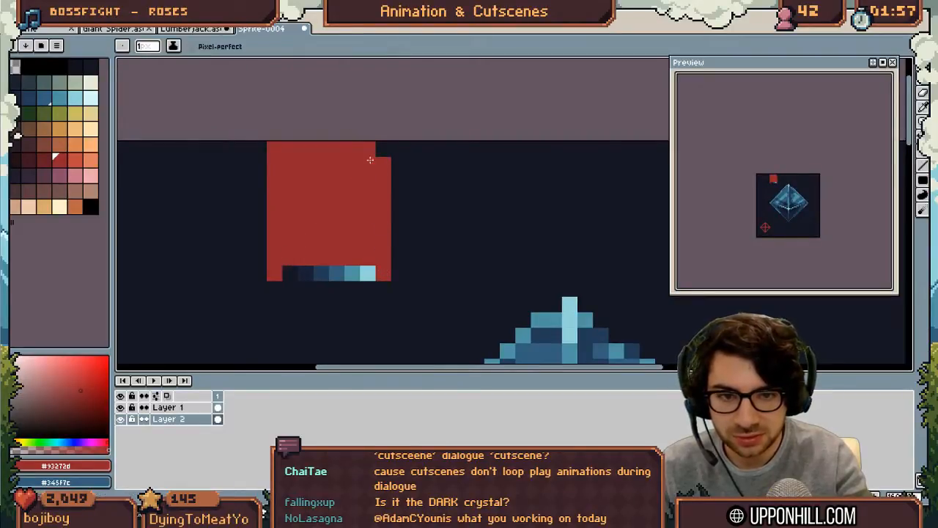
alt+click(292, 271)
click(290, 258)
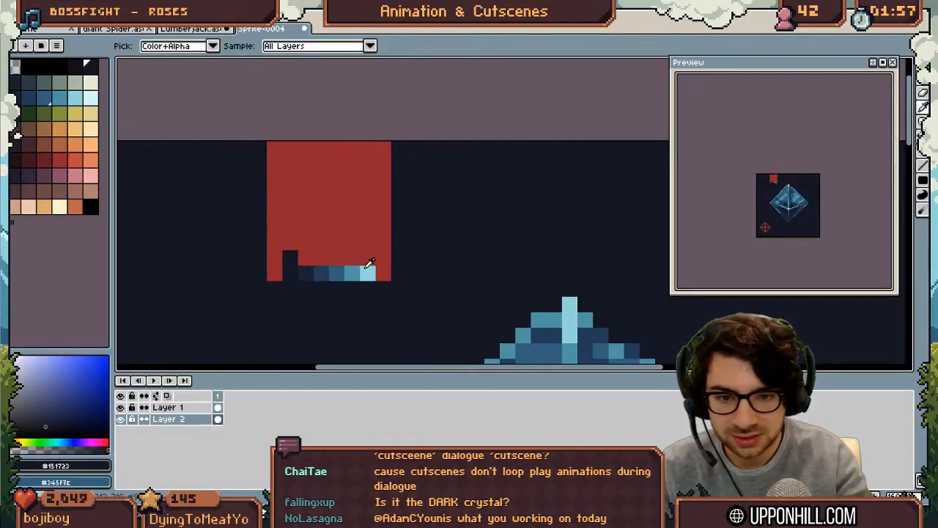
alt+click(369, 272)
drag(369, 258, 372, 243)
key(e)
key(b)
alt+click(295, 245)
click(294, 259)
click(367, 259)
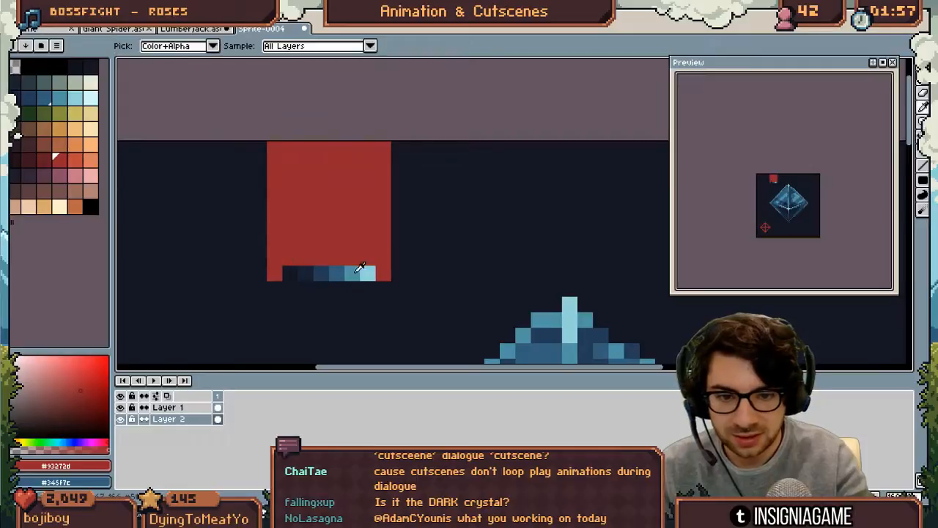
Raise the inner swatches into stepped columns of their own colours, keeping the darkest and palest end swatches one pixel high
alt+click(354, 272)
alt+click(305, 272)
click(307, 257)
alt+click(321, 271)
mouse_move(321, 243)
mouse_down()
mouse_move(322, 257)
mouse_move(338, 259)
mouse_up()
alt+click(337, 272)
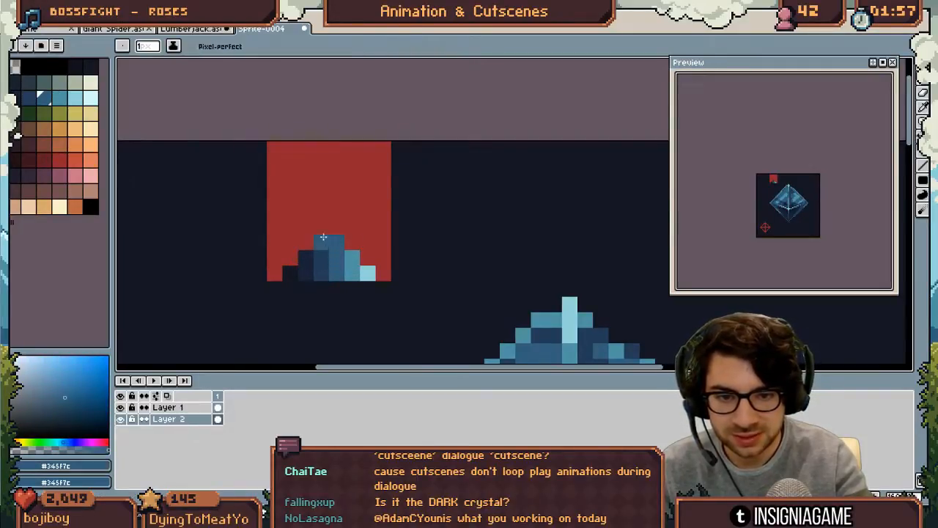
Heighten the middle columns in #233c57 and #345f7c and the navy column beside them to form a bell-shaped chart
alt+click(322, 253)
click(322, 228)
alt+click(337, 245)
click(337, 227)
alt+click(308, 255)
click(307, 244)
alt+click(352, 259)
Pick pale cyan #94d4db from the crystal's central highlight and make Layer 1 the active layer
key(z)
scroll(349, 253, down, 5)
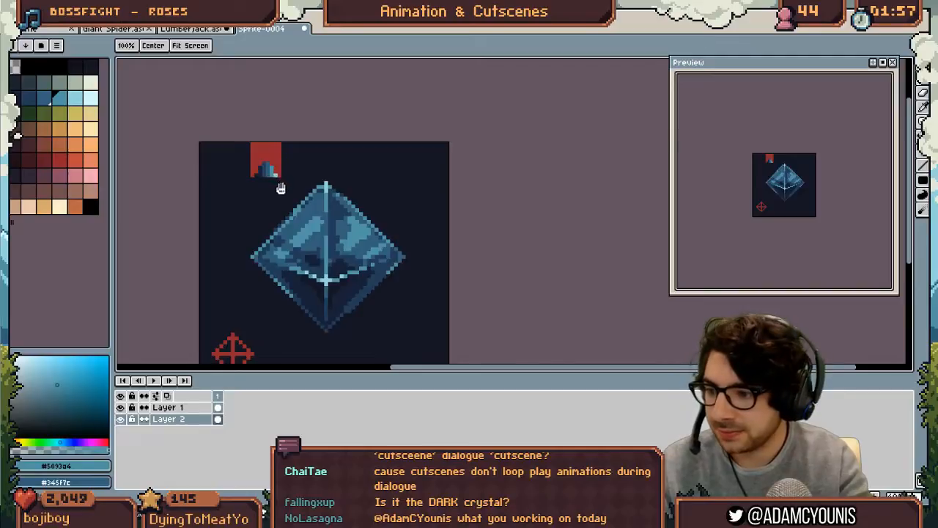
drag(280, 187, 270, 190)
drag(344, 235, 341, 212)
scroll(299, 238, up, 1)
drag(325, 262, 322, 255)
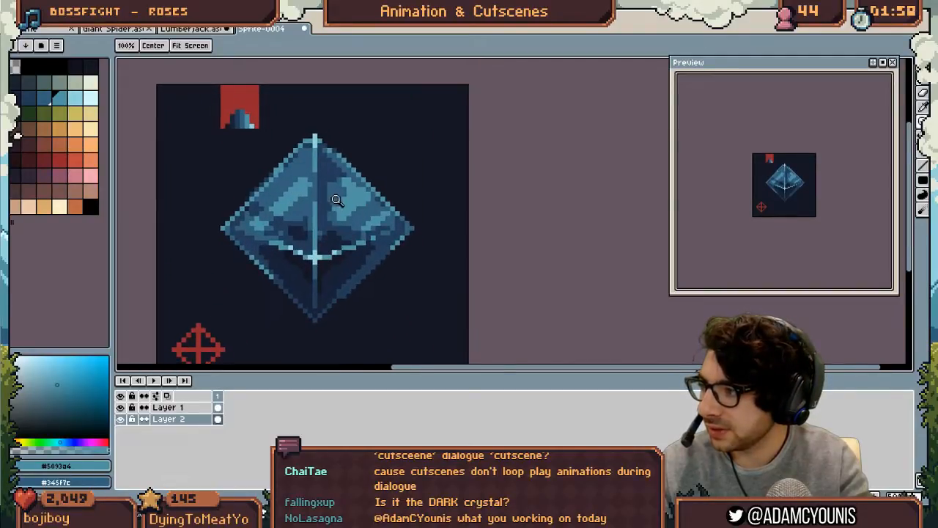
scroll(306, 238, up, 1)
alt+click(323, 266)
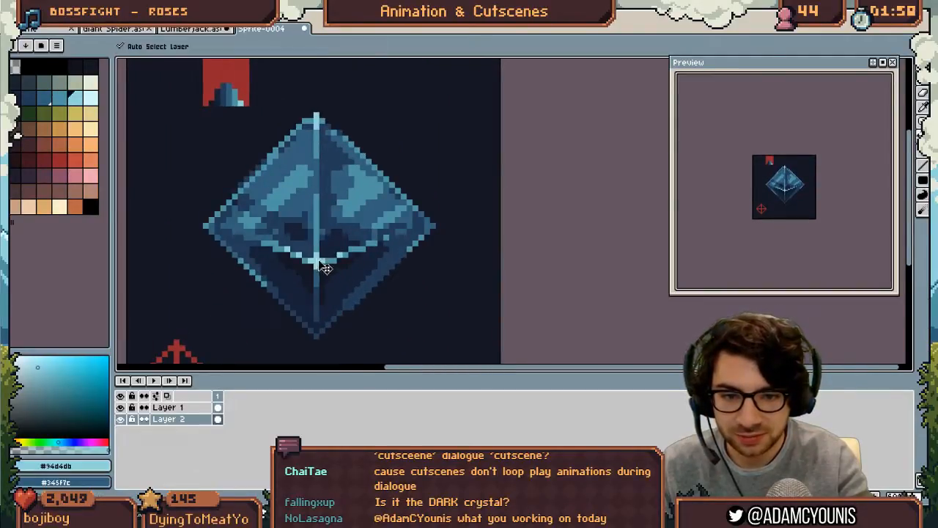
ctrl+click(323, 268)
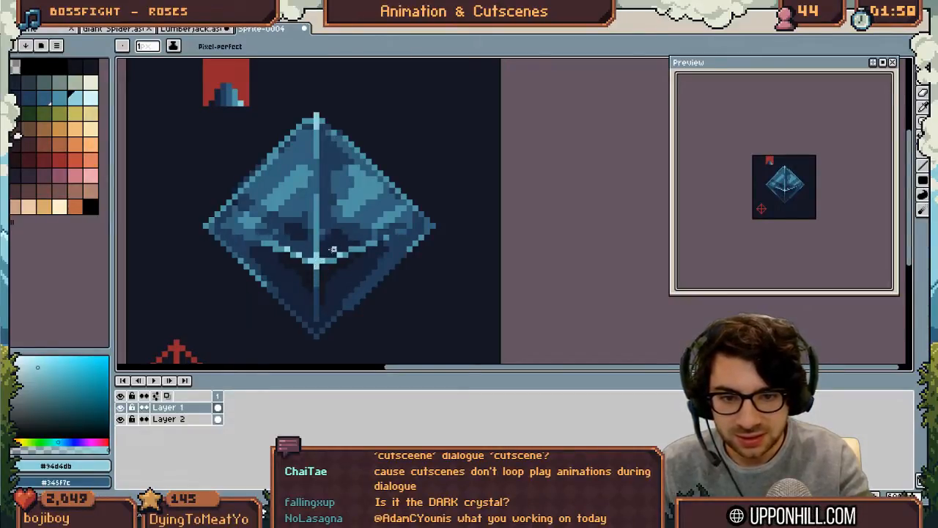
Select the light blue reflection on the left upper facet with the Magic Wand at tolerance 0, contiguous
key(space)
mouse_move(349, 195)
mouse_down()
mouse_move(363, 218)
mouse_move(336, 213)
mouse_up()
key(z)
key(space)
key(alt)
key(ctrl)
key(w)
click(315, 210)
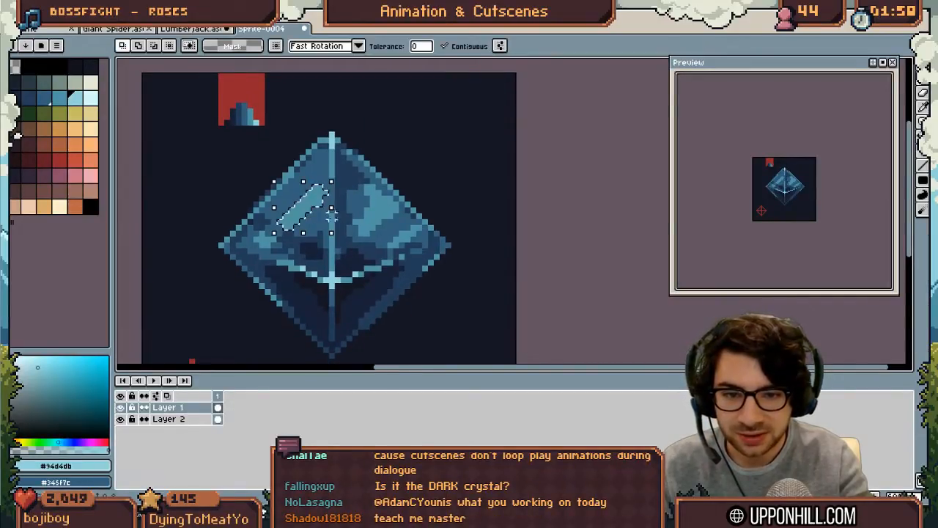
Add the central ridge line and the right facet's light reflection to the selection, and clear the whole selection
shift+click(335, 250)
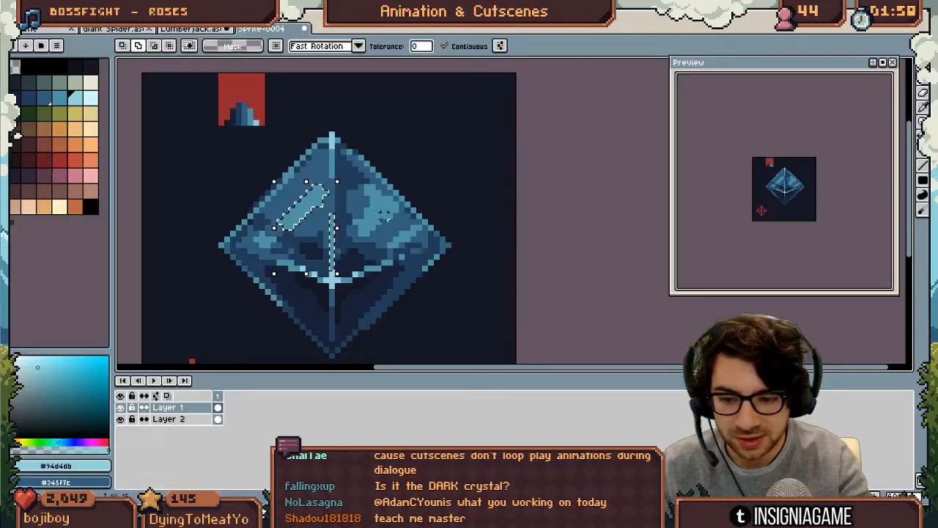
shift+click(385, 215)
key(ctrl+d)
Sample the facet blues and paint a #233c57 band inside the crystal's lower left edge down to the bottom point
key(space)
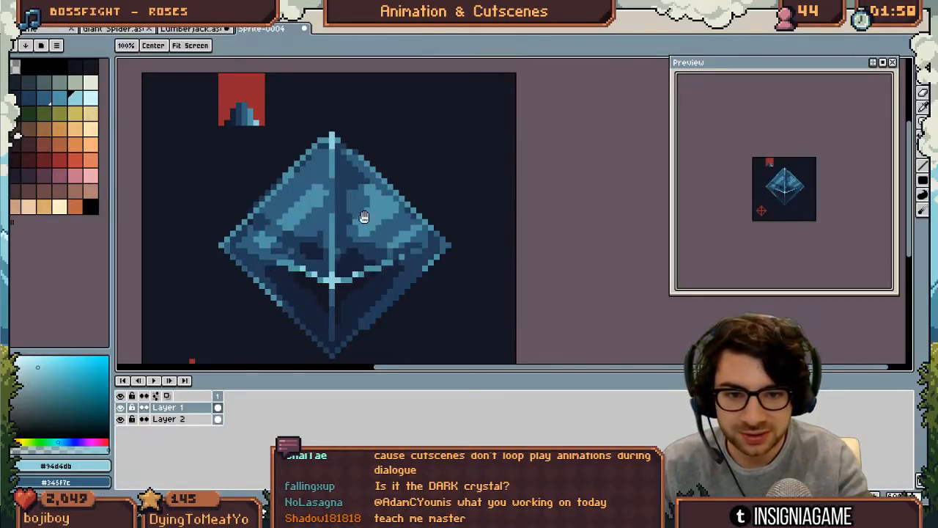
drag(366, 219, 377, 248)
key(z)
click(300, 164)
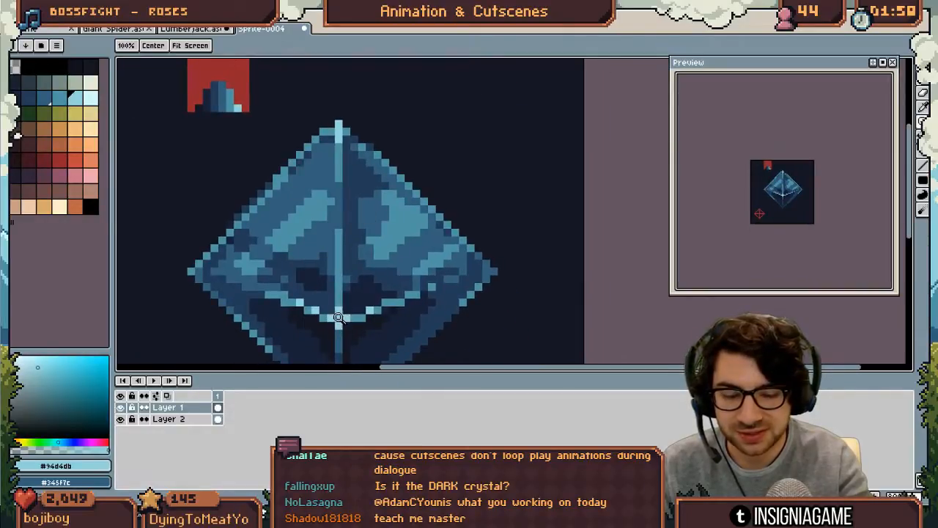
drag(331, 276, 348, 303)
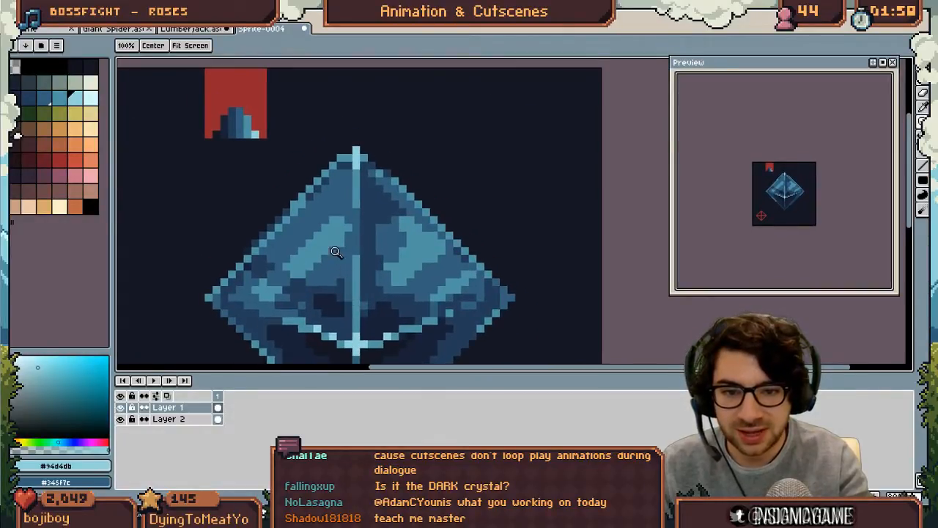
alt+click(300, 229)
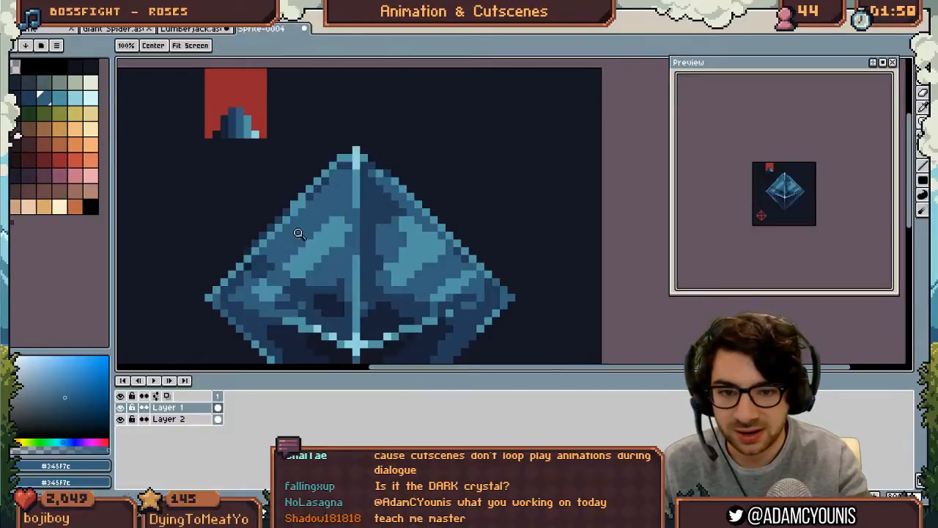
drag(322, 295, 300, 212)
alt+click(291, 227)
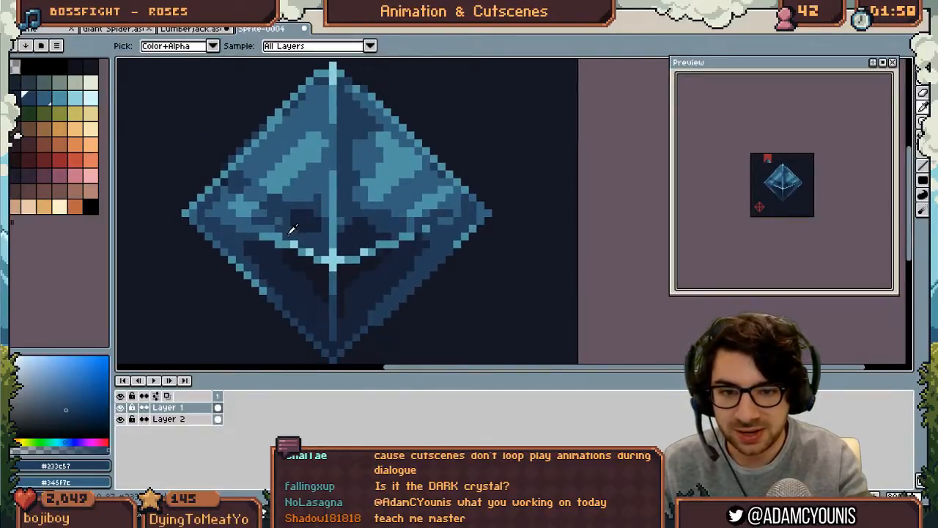
alt+click(287, 277)
alt+click(320, 277)
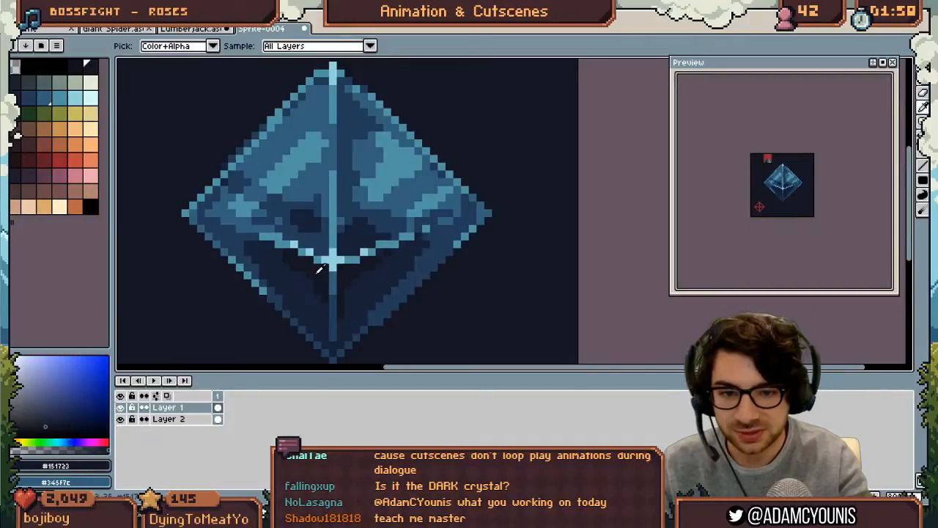
alt+click(256, 259)
drag(290, 306, 335, 336)
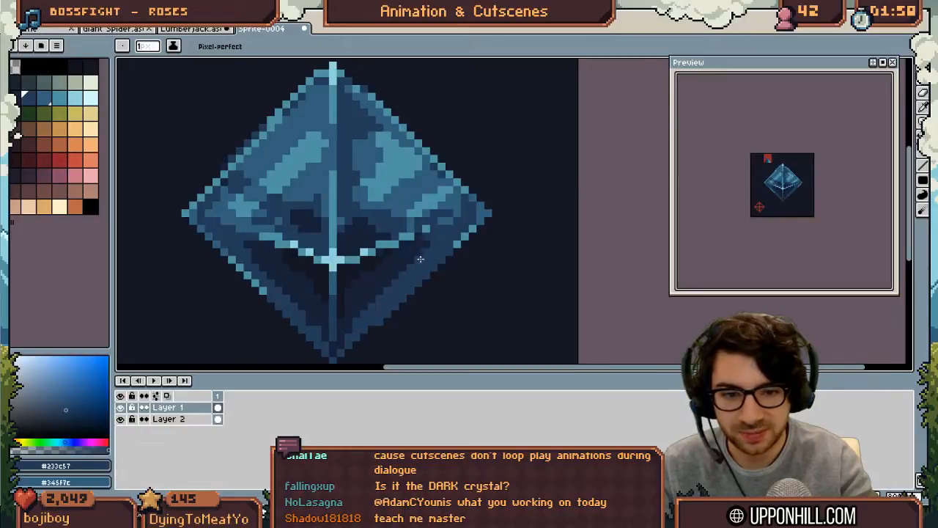
Fill out the #233c57 band on the lower right facet and reshape its inner shadow in #182138
alt+click(389, 267)
alt+click(394, 284)
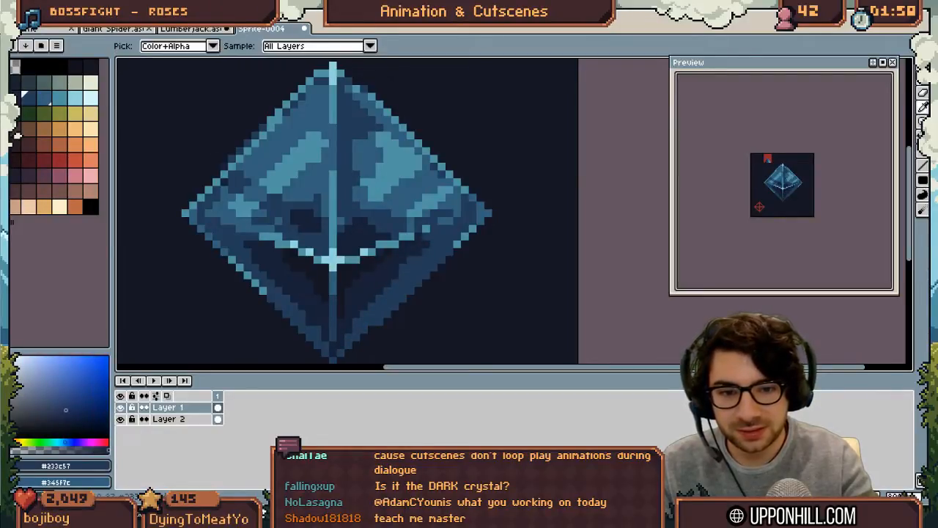
drag(410, 257, 427, 246)
alt+click(404, 257)
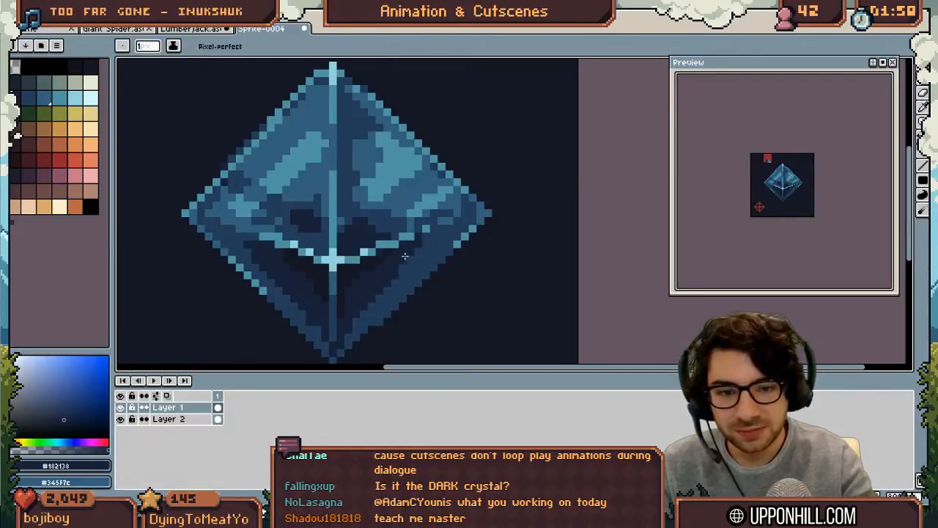
alt+click(373, 320)
click(349, 330)
alt+click(319, 321)
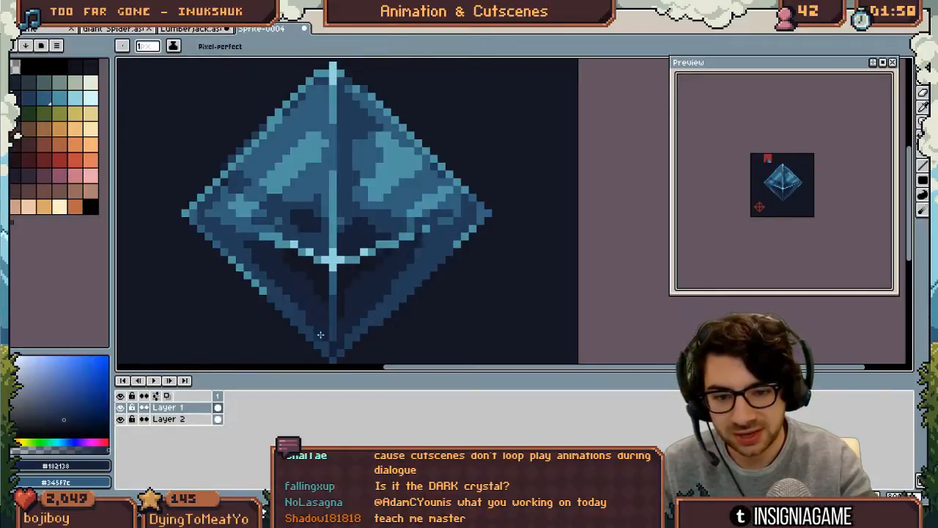
Undo the last stroke and repaint the crystal's lower right edge in mid blue #345f7c
key(z)
scroll(343, 305, down, 2)
scroll(418, 267, up, 2)
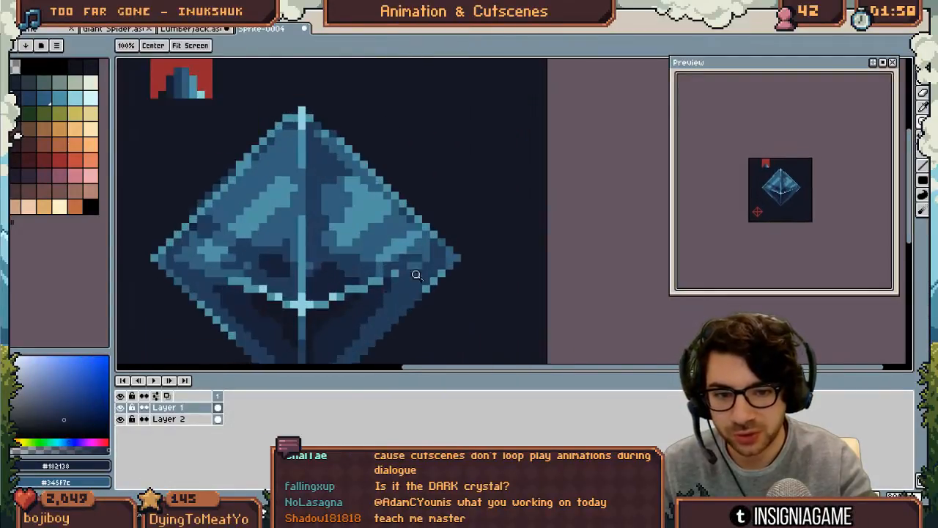
key(b)
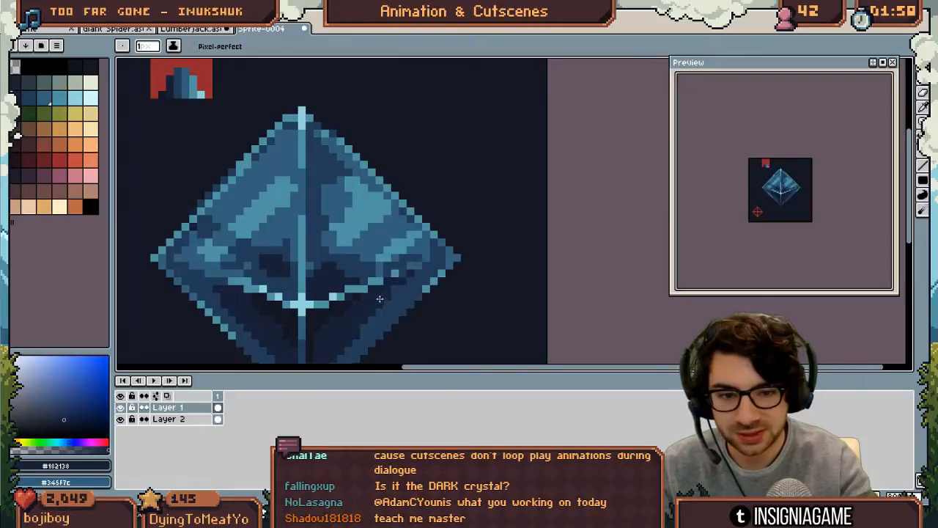
alt+click(374, 269)
drag(386, 305, 417, 222)
key(alt)
alt+click(443, 181)
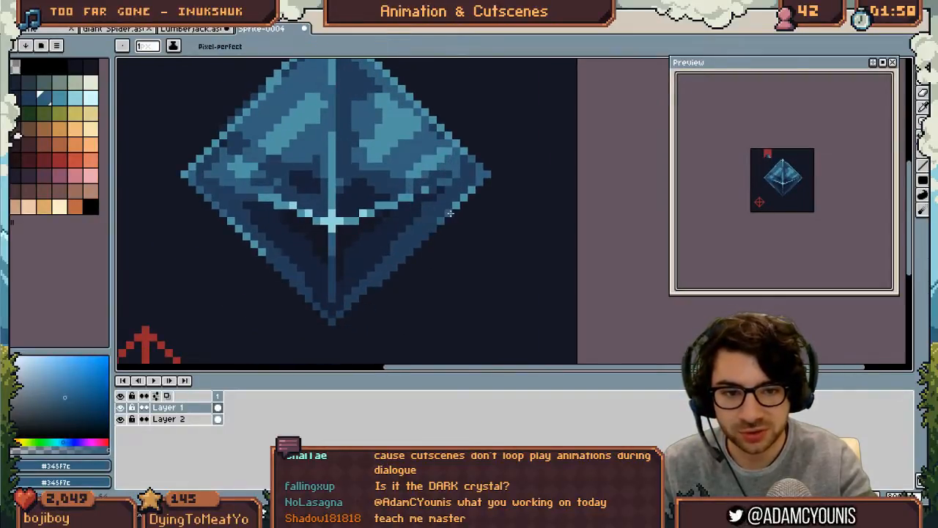
key(ctrl+z)
drag(430, 227, 396, 259)
alt+click(406, 227)
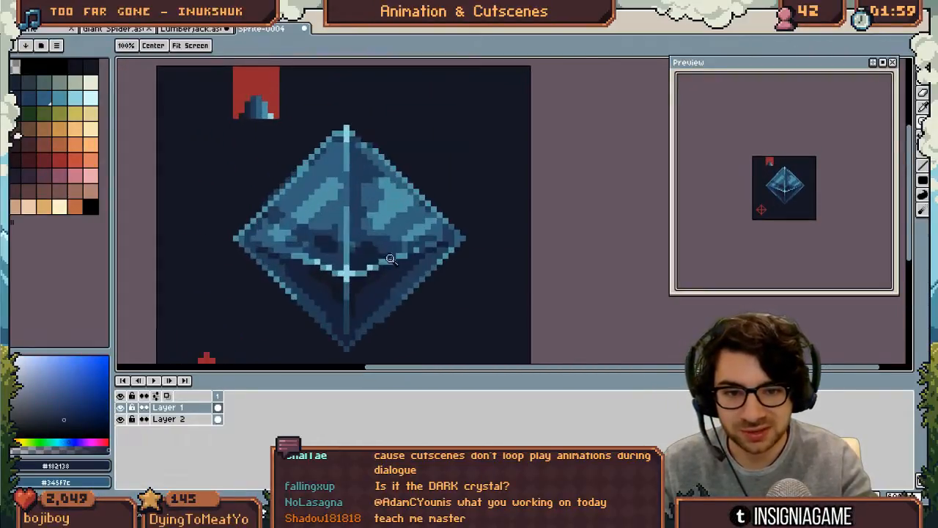
Extend the pale cyan highlight down the upper end of the central ridge and touch up the tip in #5093a4
alt+click(349, 274)
drag(347, 139, 347, 151)
alt+click(346, 164)
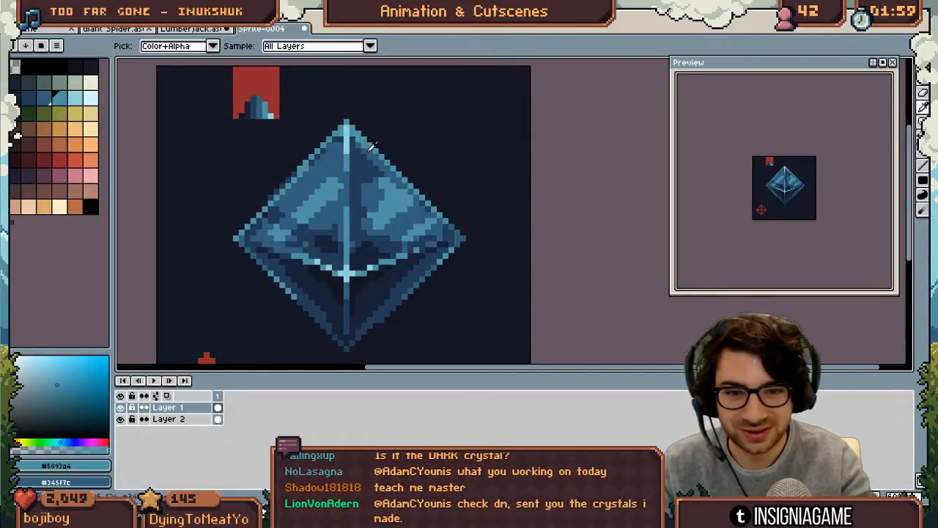
alt+click(357, 139)
Repaint the upper left outline in #5093a4 and add a row of #233c57 pixels just inside it
key(z)
scroll(381, 126, down, 4)
scroll(376, 166, up, 1)
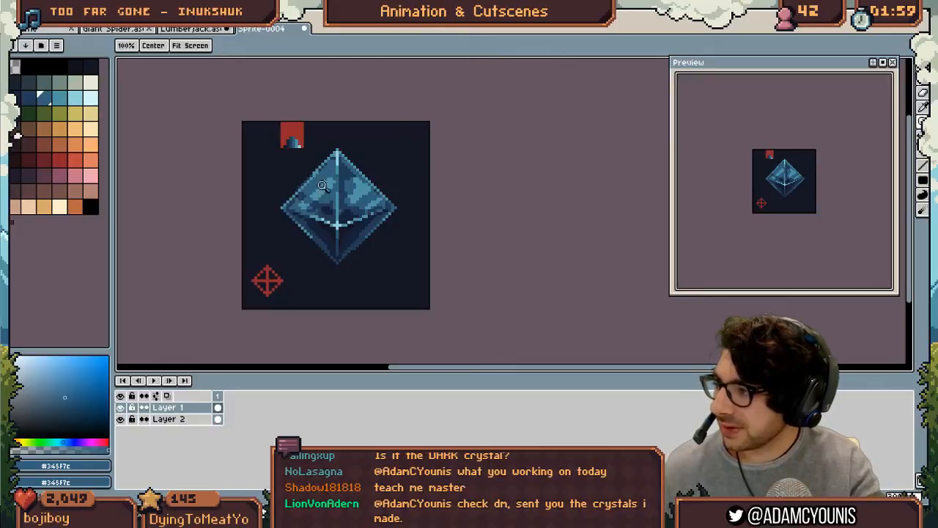
scroll(310, 168, up, 2)
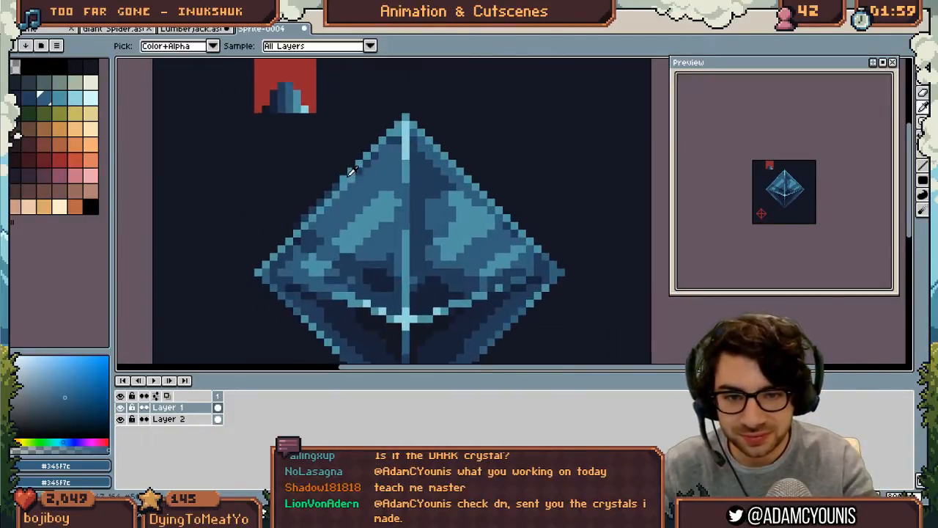
alt+click(351, 171)
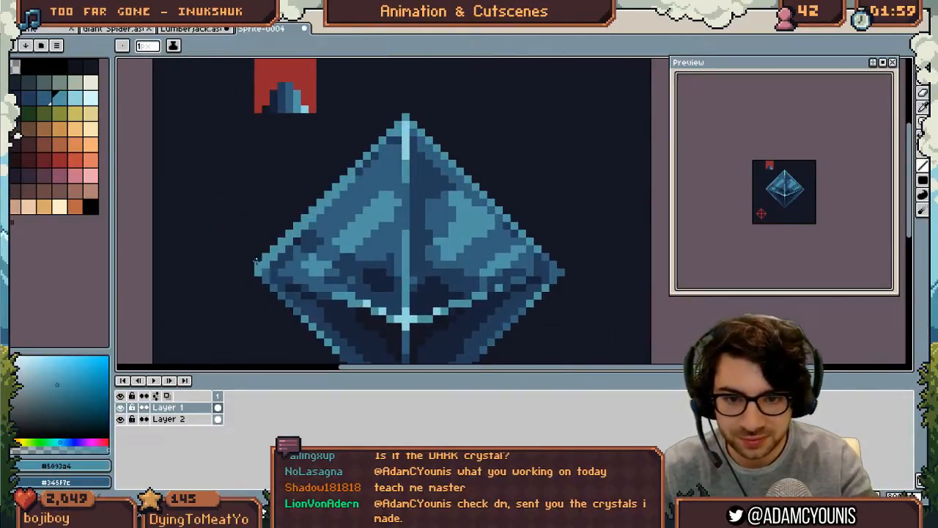
alt+click(302, 237)
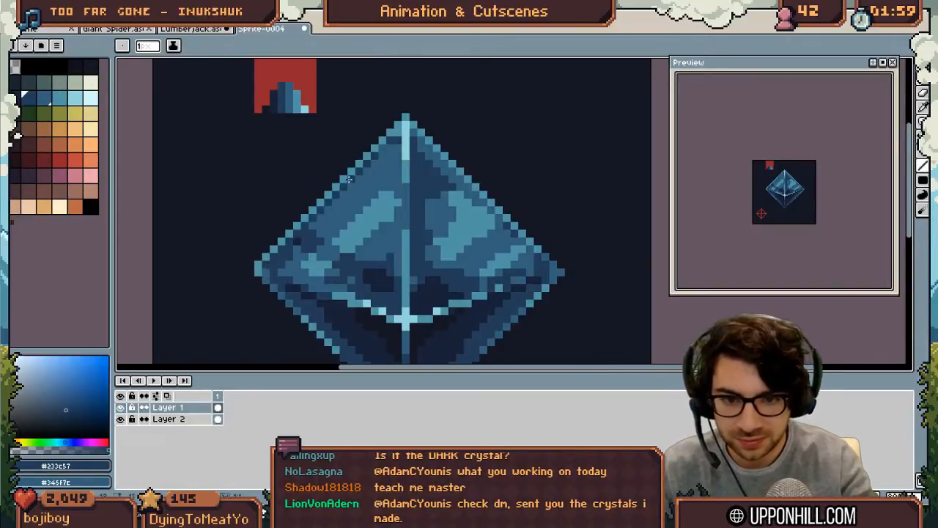
Even out the dark patch near the crystal's left corner with #233c57
key(z)
drag(408, 155, 360, 186)
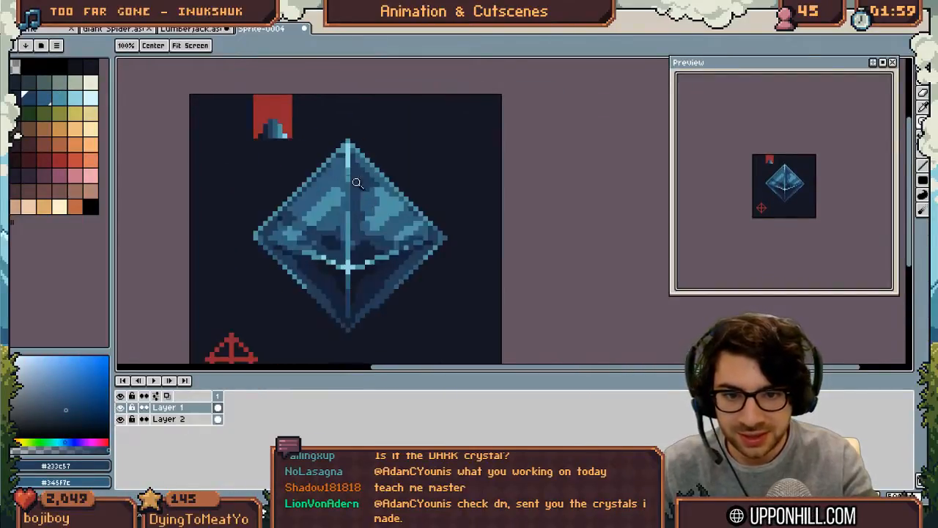
scroll(290, 181, up, 3)
key(b)
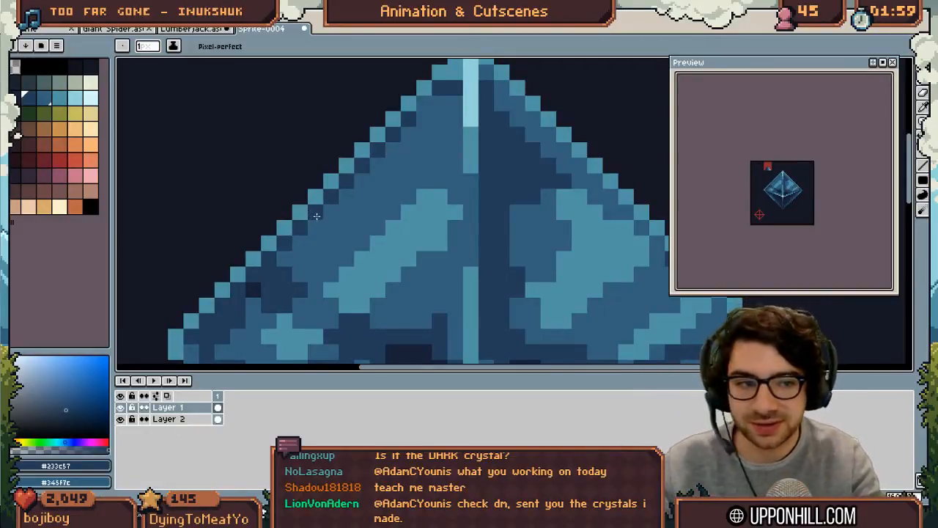
key(z)
scroll(293, 202, down, 4)
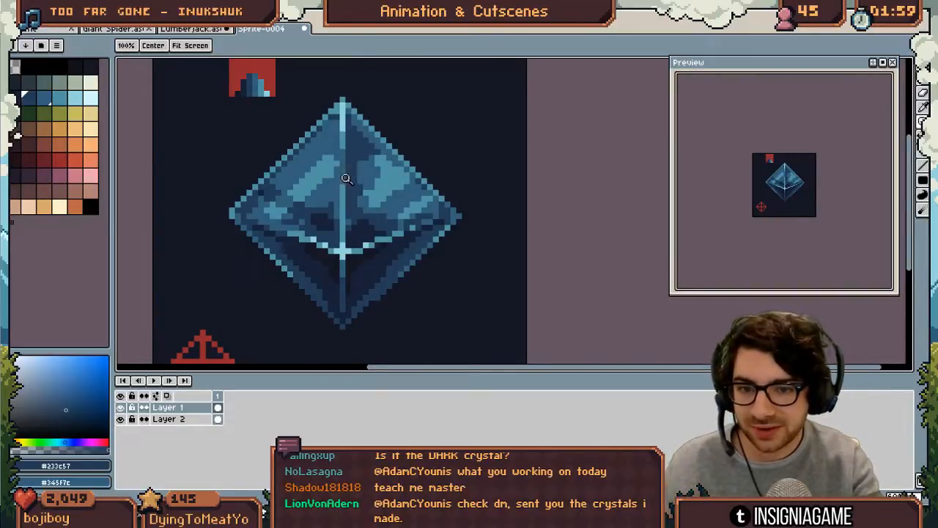
key(b)
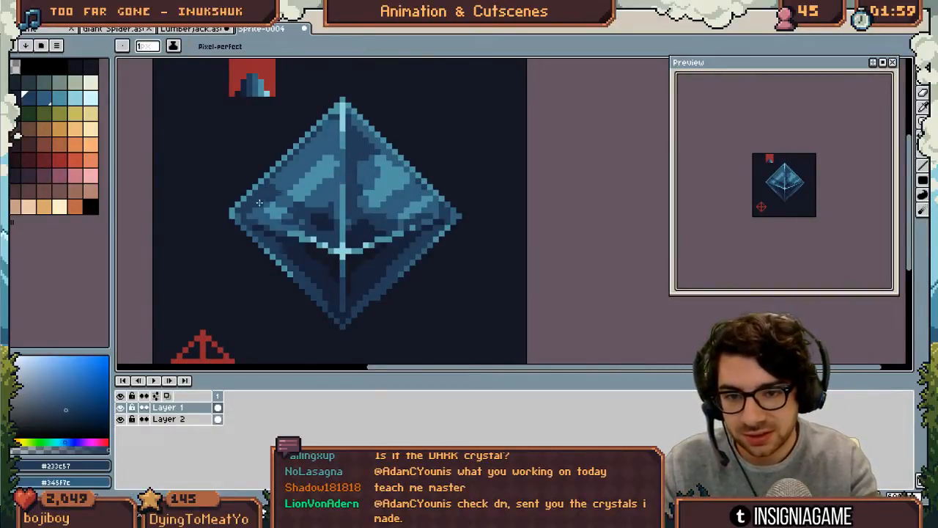
key(z)
scroll(272, 184, down, 2)
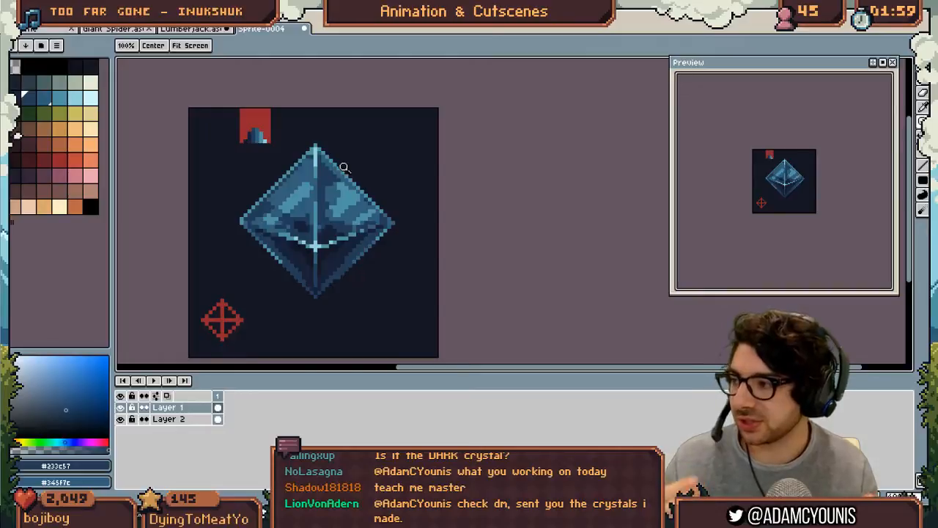
drag(273, 187, 373, 192)
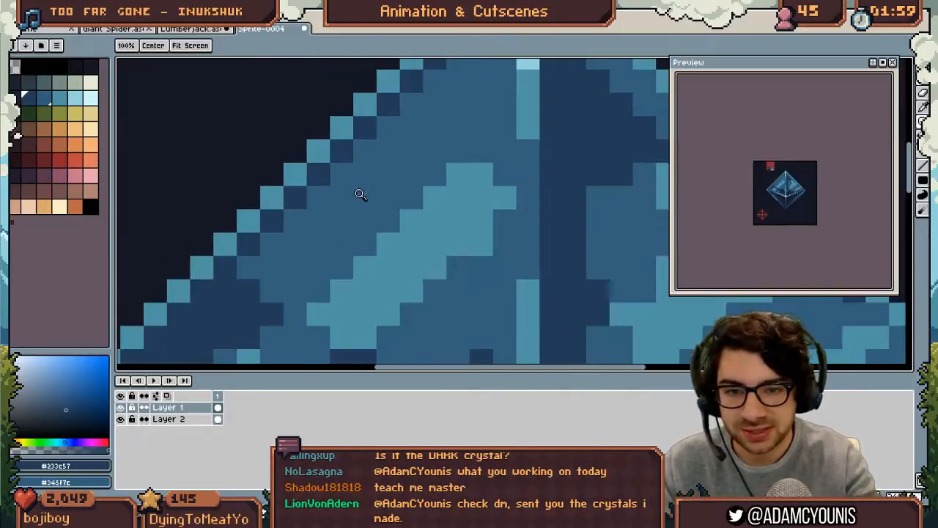
Rework the pixels inside the upper left edge with the outline's light blue and #233c57
alt+click(272, 198)
key(b)
drag(272, 221, 357, 132)
alt+click(248, 244)
mouse_move(296, 267)
mouse_down()
mouse_move(389, 176)
mouse_move(296, 227)
mouse_move(304, 221)
mouse_up()
key(z)
scroll(387, 183, up, 1)
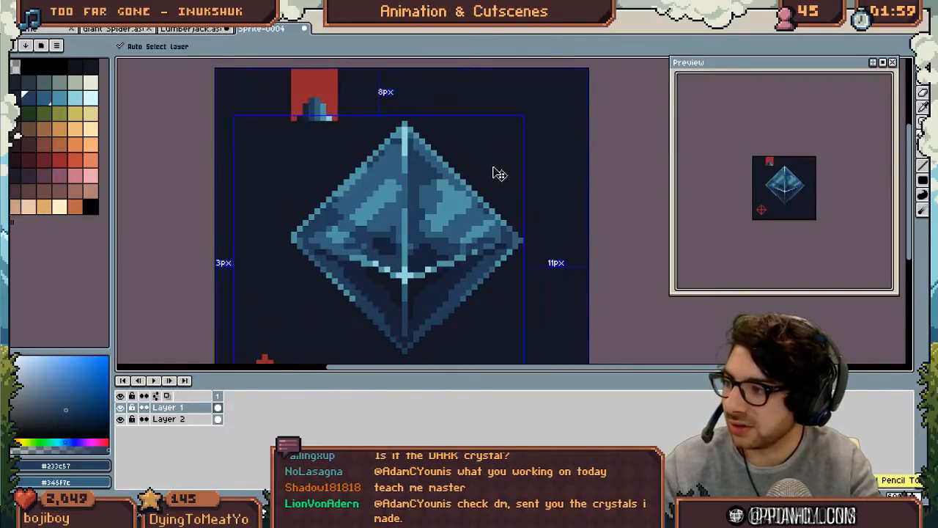
Add a second frame and delete the crystal artwork from it
key(ctrl+s)
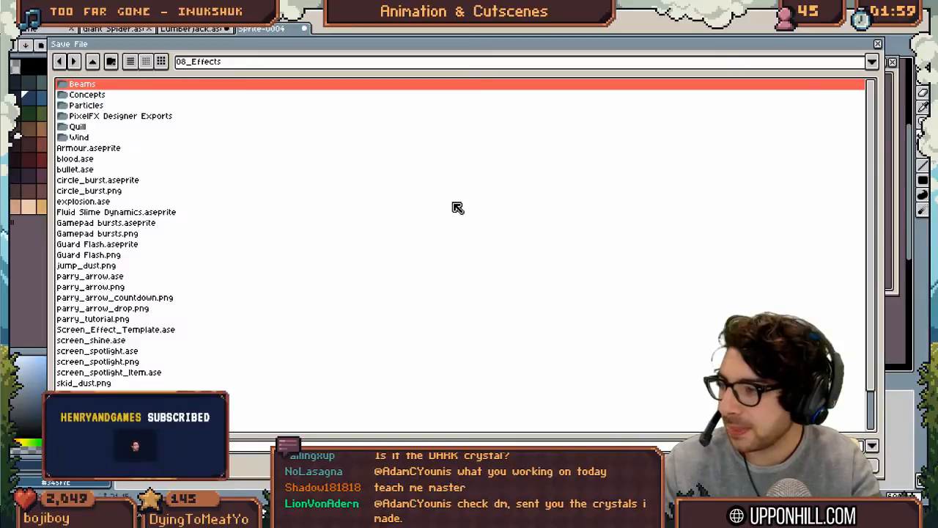
key(Escape)
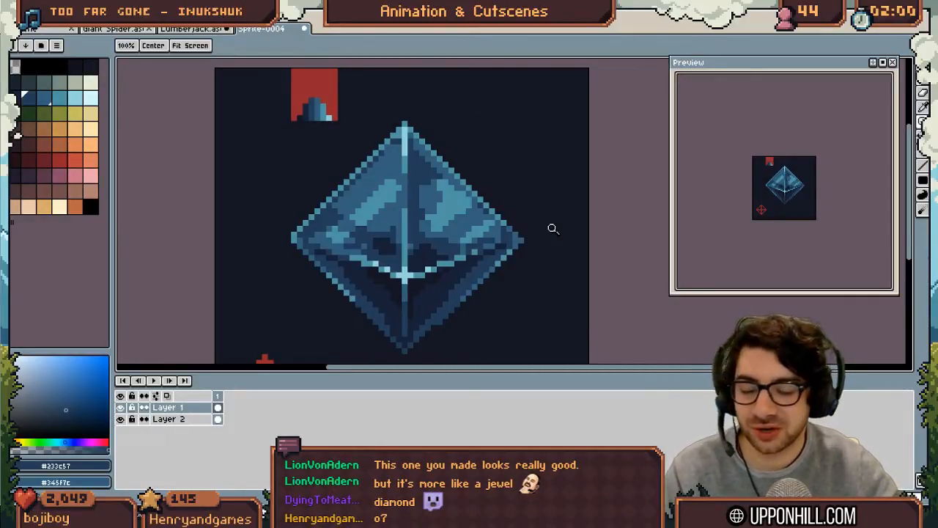
key(alt+n)
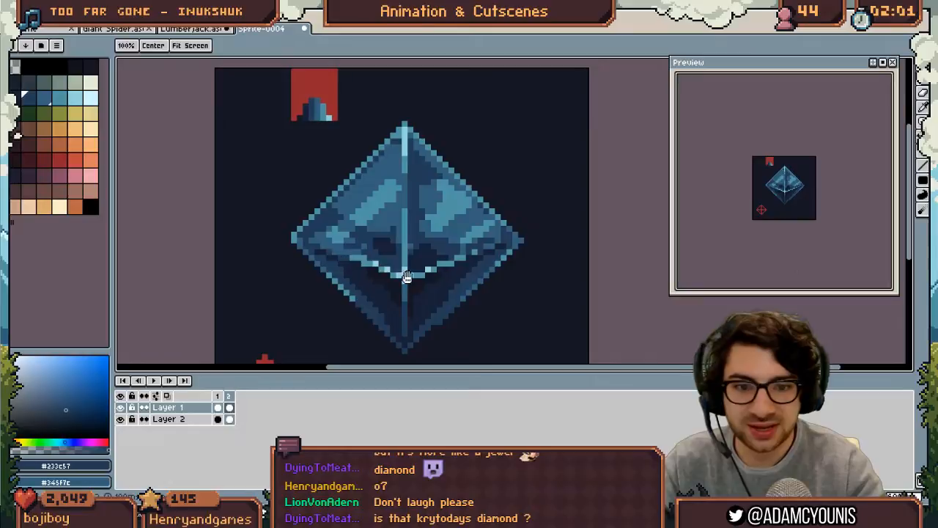
drag(407, 238, 386, 234)
key(z)
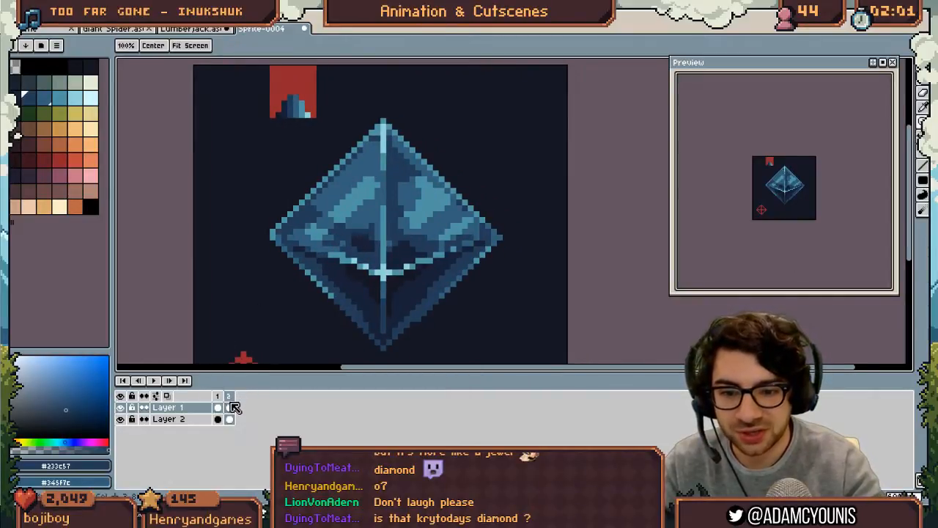
key(Delete)
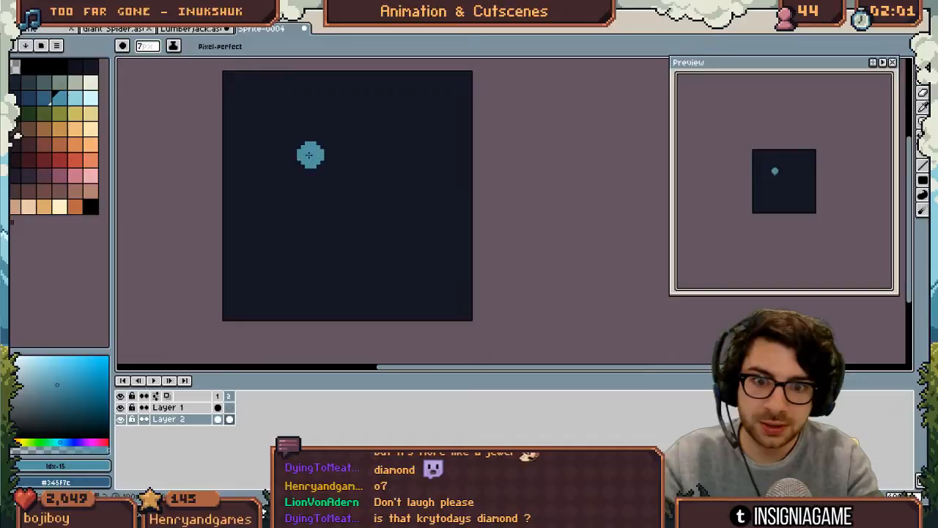
Block in a light blue crystal-cluster silhouette with a tall and a short spire, using a 7 px round brush
mouse_move(310, 154)
mouse_down()
mouse_move(316, 242)
mouse_move(308, 232)
mouse_move(347, 214)
mouse_move(374, 231)
mouse_move(357, 243)
mouse_move(284, 237)
mouse_up()
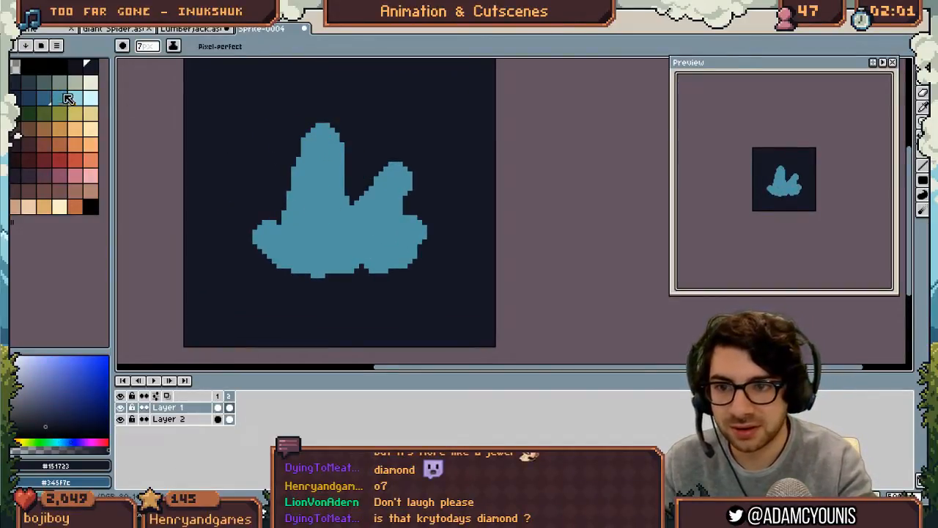
Switch the brush to Shading ink with the palette's blue ramp from palest cyan to dark navy
click(170, 48)
click(174, 106)
drag(90, 97, 15, 98)
Darken the cluster's interior inside its lighter rim and highlight the tips of both spires with the Shading brush
mouse_move(318, 208)
mouse_down()
mouse_move(320, 151)
mouse_move(316, 217)
mouse_move(314, 192)
mouse_move(293, 245)
mouse_move(318, 243)
mouse_move(267, 245)
mouse_move(339, 252)
mouse_move(333, 231)
mouse_move(375, 220)
mouse_move(390, 188)
mouse_move(403, 242)
mouse_move(374, 249)
mouse_up()
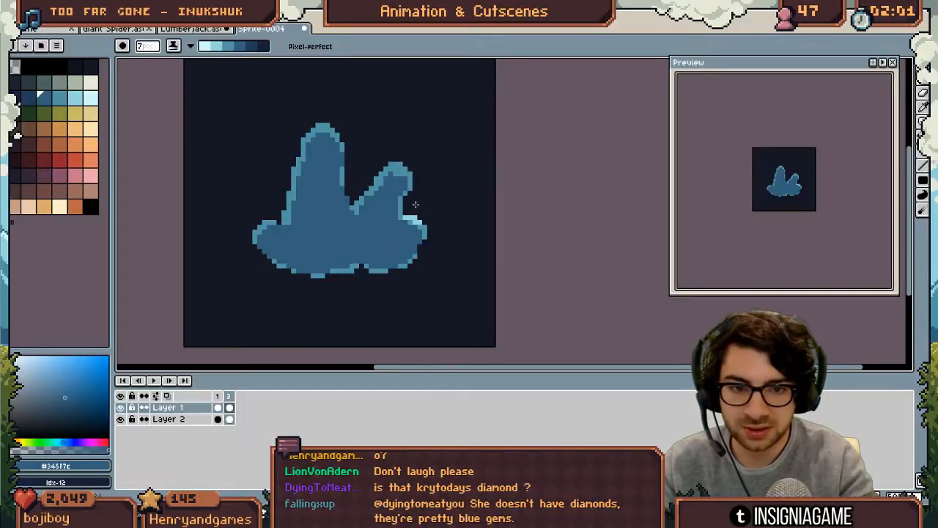
scroll(349, 130, up, 1)
click(327, 133)
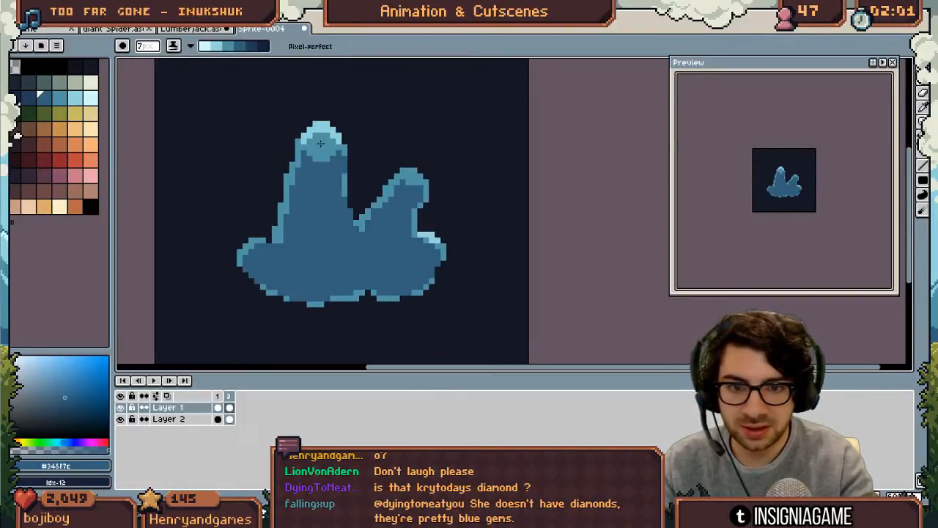
drag(403, 173, 419, 177)
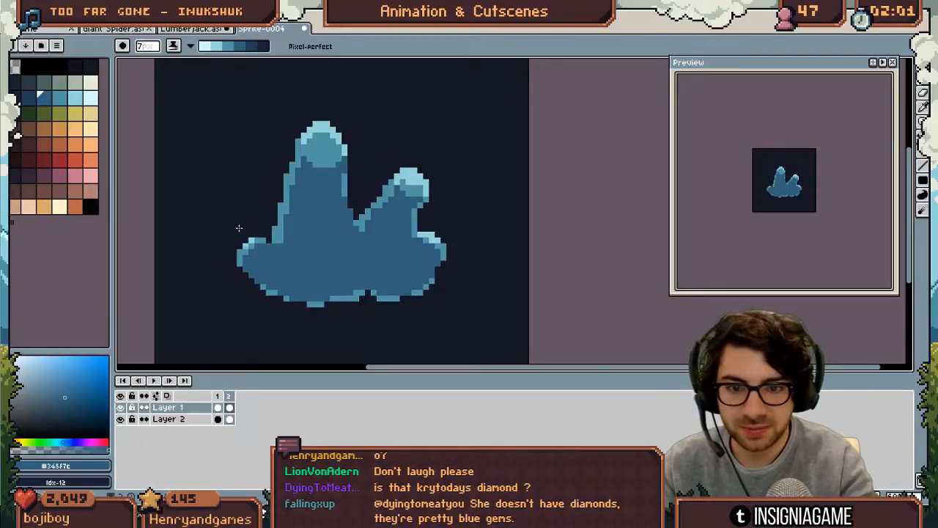
Shade the middle of the cluster's base and the foot of the tall spire towards dark navy
key(x)
mouse_move(313, 244)
mouse_down()
mouse_move(335, 259)
mouse_move(393, 261)
mouse_move(380, 264)
mouse_up()
mouse_move(309, 256)
mouse_down()
mouse_move(384, 256)
mouse_move(376, 266)
mouse_up()
key(x)
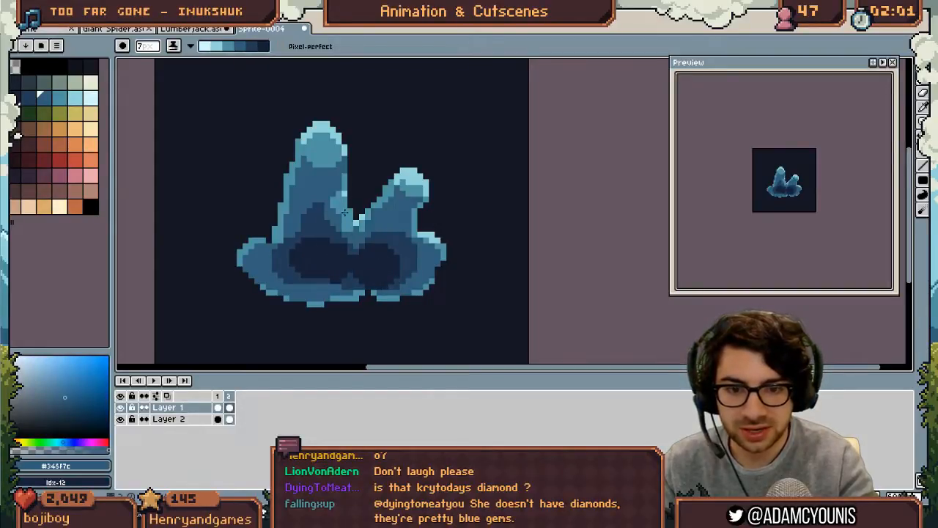
With a 1 px Shading brush, outline the facet below the tall spire's tip and draw a light ridge down its middle
key(minus)
key(minus)
key(minus)
key(minus)
key(minus)
key(minus)
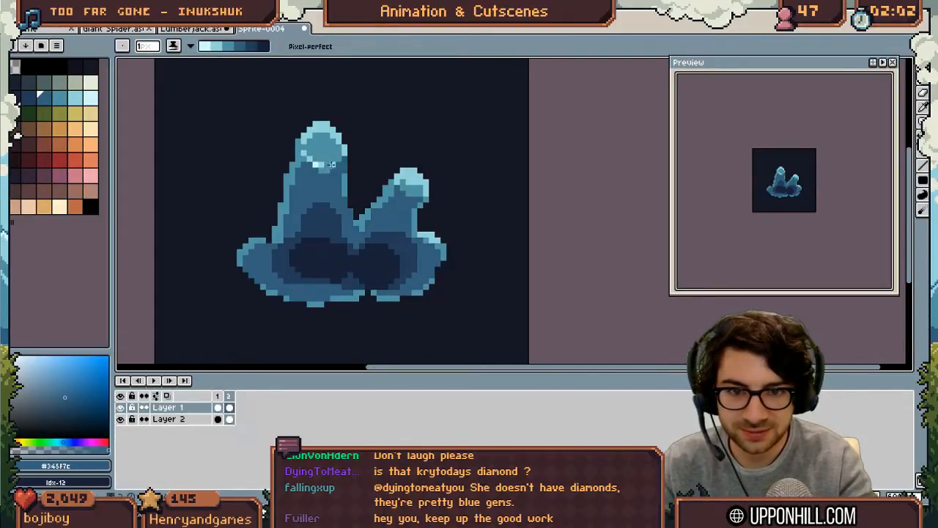
key(x)
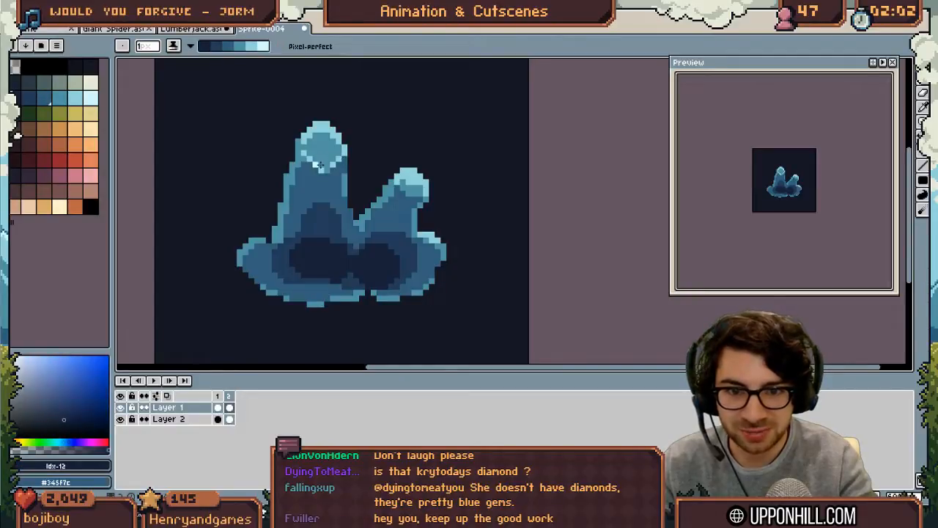
key(x)
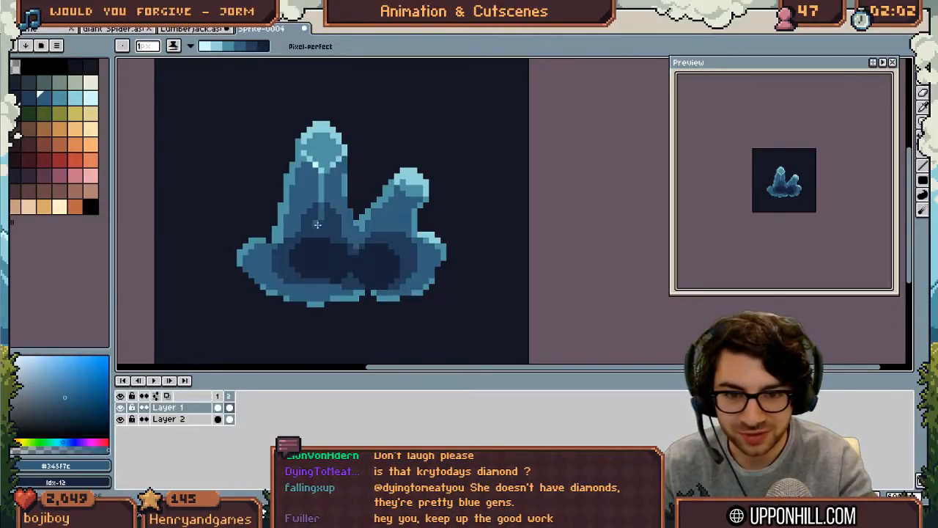
Sharpen the short spire's tip into a point and add a light vertical ridge inside it
key(z)
drag(415, 178, 395, 201)
scroll(351, 213, up, 1)
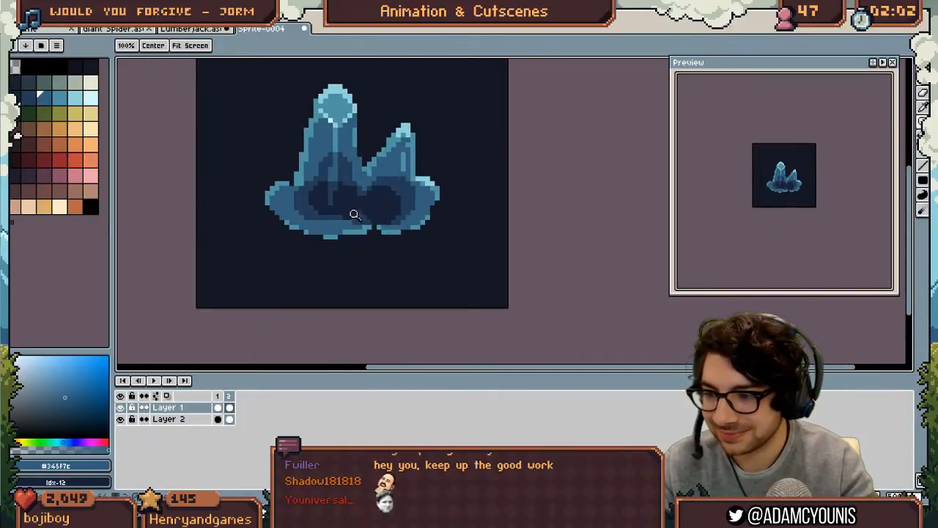
Paint a new shard on the base's left side in #233c57 with a 4 px brush, and erase the base's rounded left end
key(i)
click(324, 215)
key(b)
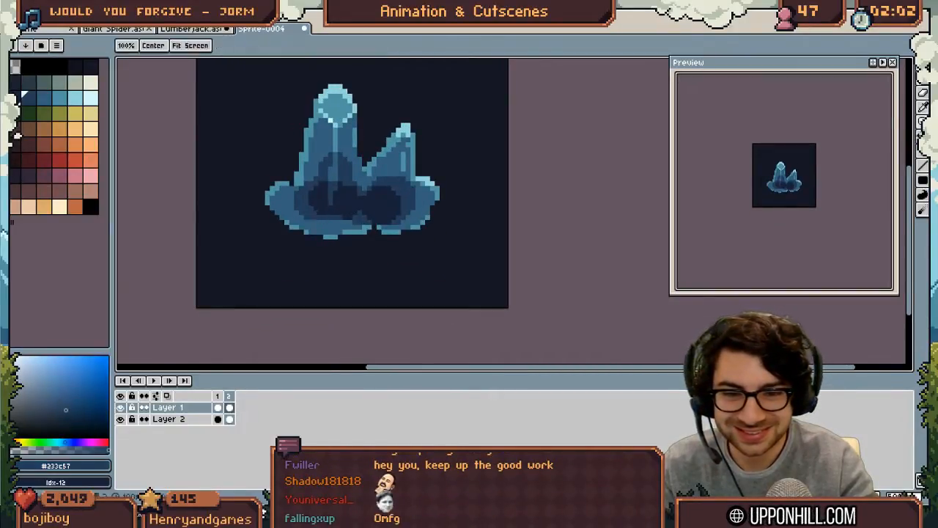
key(plus)
drag(314, 207, 312, 195)
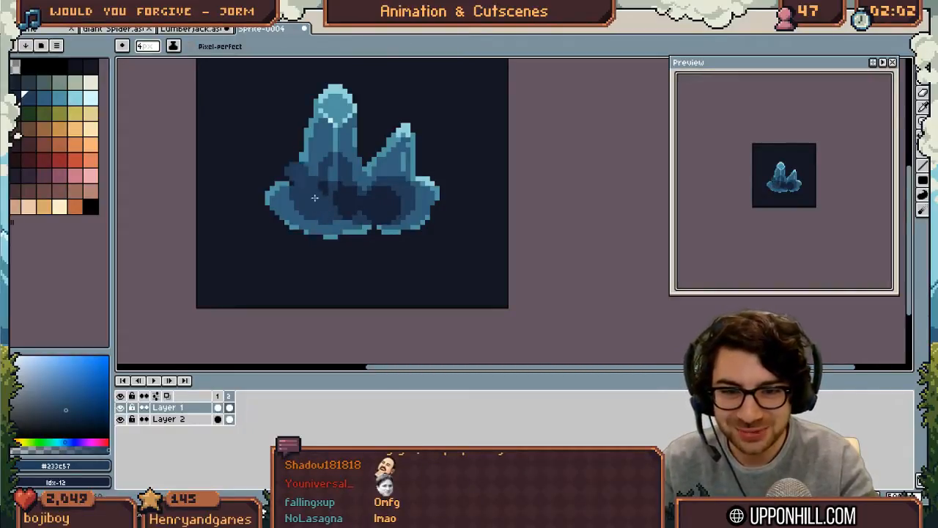
key(e)
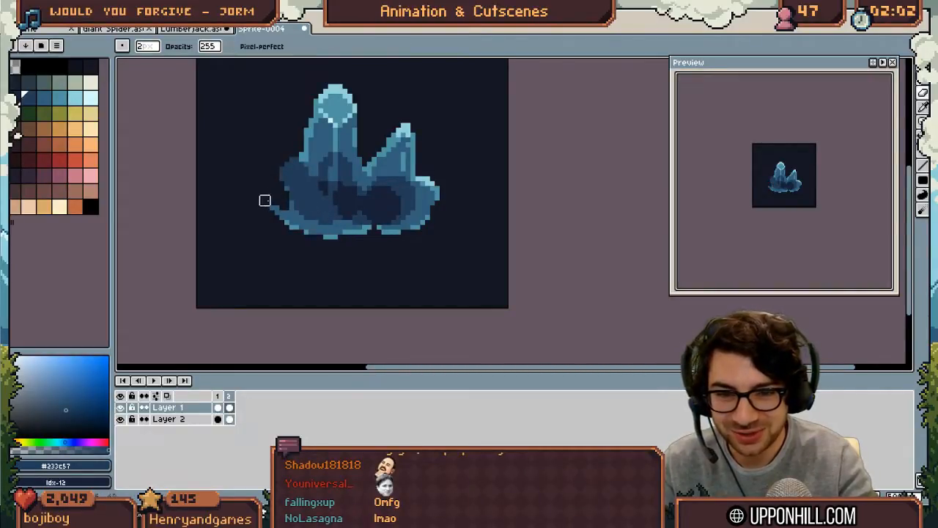
Shade the left shard's facets with #345f7c and highlight its tip and outer edge with #94d4db
key(i)
click(339, 162)
key(b)
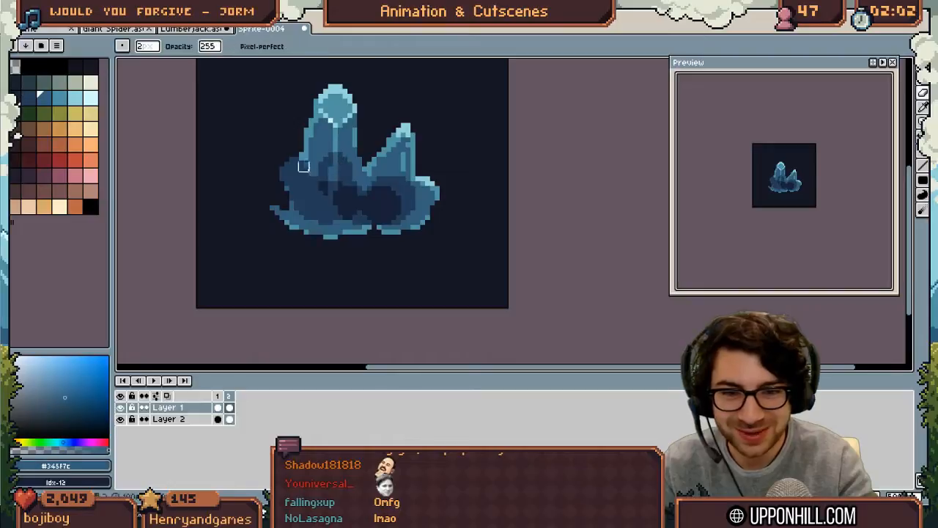
drag(296, 163, 292, 183)
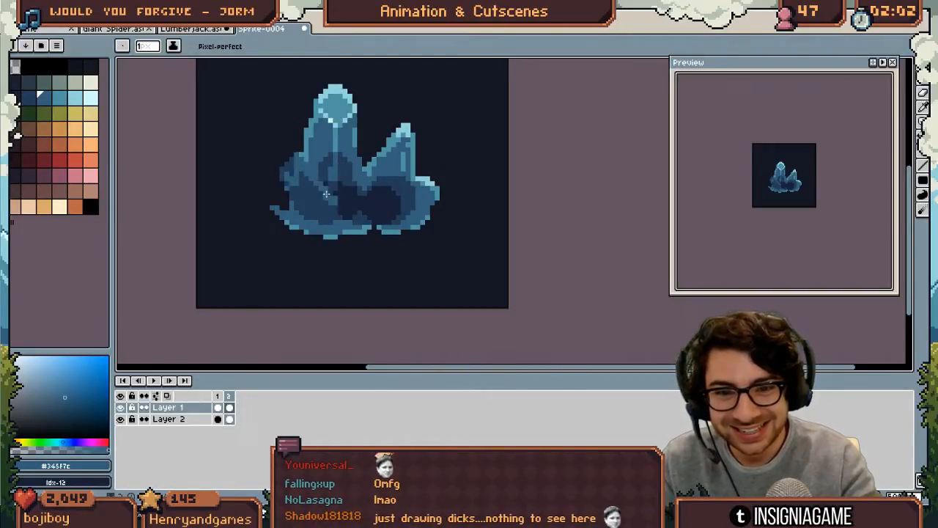
alt+click(325, 193)
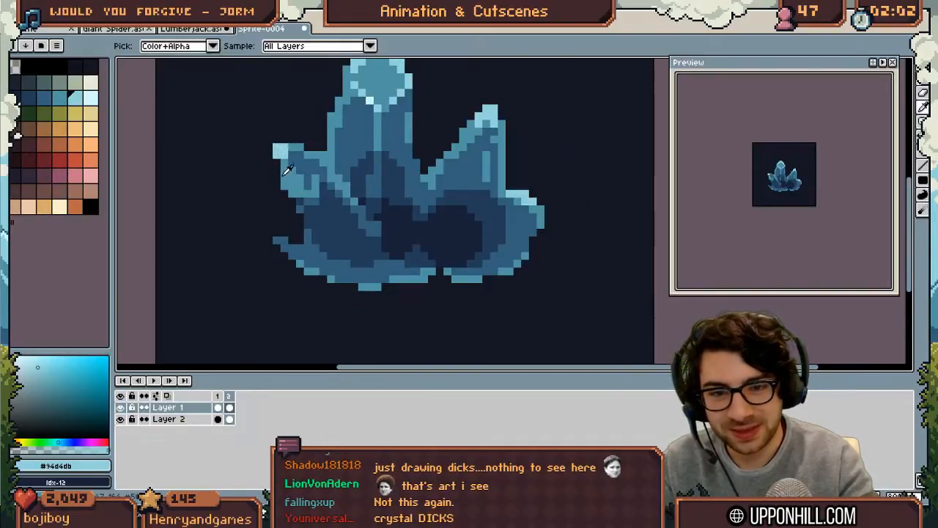
scroll(315, 184, down, 5)
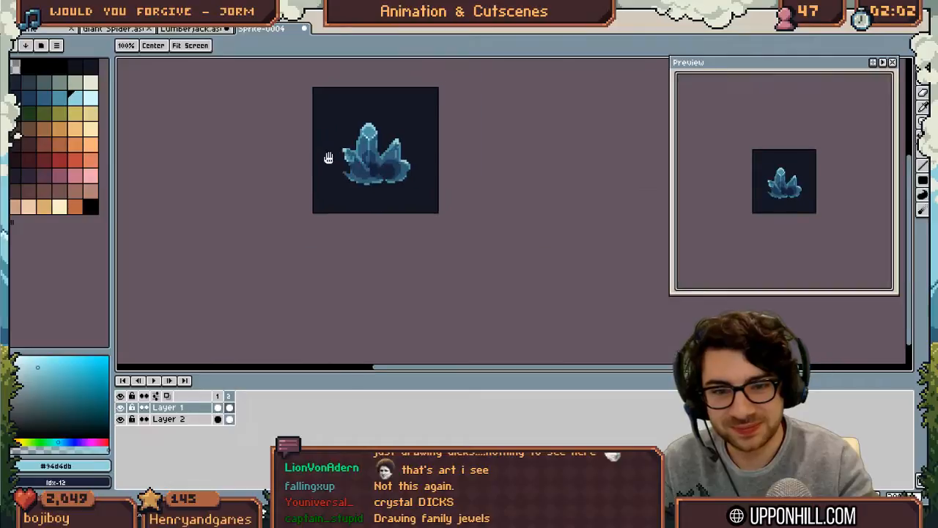
drag(333, 153, 323, 166)
scroll(338, 167, up, 4)
alt+click(337, 151)
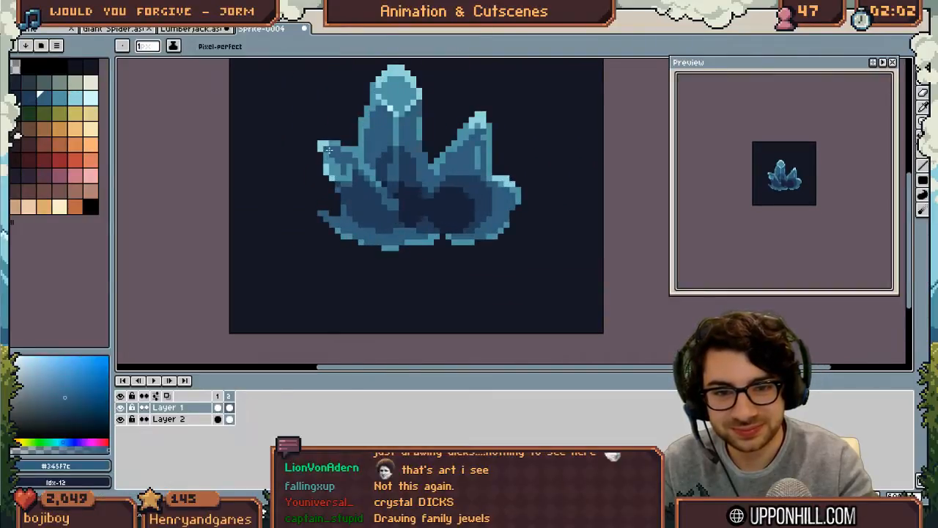
Refine the tall spire's left outline with #5093a4 and erase the stray pixels beside it
scroll(379, 130, down, 3)
drag(377, 131, 344, 154)
scroll(347, 150, up, 4)
scroll(347, 150, up, 1)
click(332, 126)
key(e)
click(305, 155)
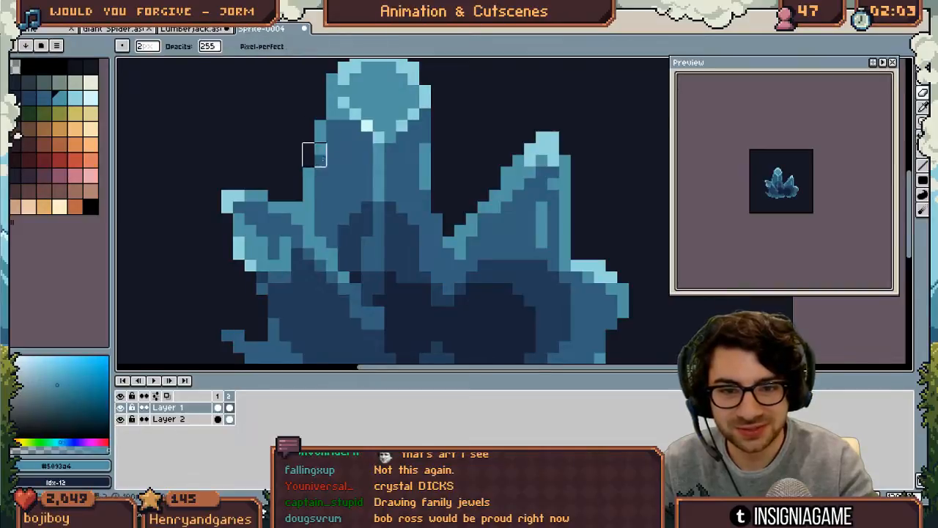
Paint the tall spire's shadow facets on both sides of its ridge with #233c57 and #345f7c
key(z)
scroll(315, 150, down, 2)
scroll(392, 178, up, 2)
alt+click(338, 222)
mouse_move(335, 203)
mouse_down()
mouse_move(346, 189)
mouse_move(358, 226)
mouse_move(311, 186)
mouse_move(300, 223)
mouse_up()
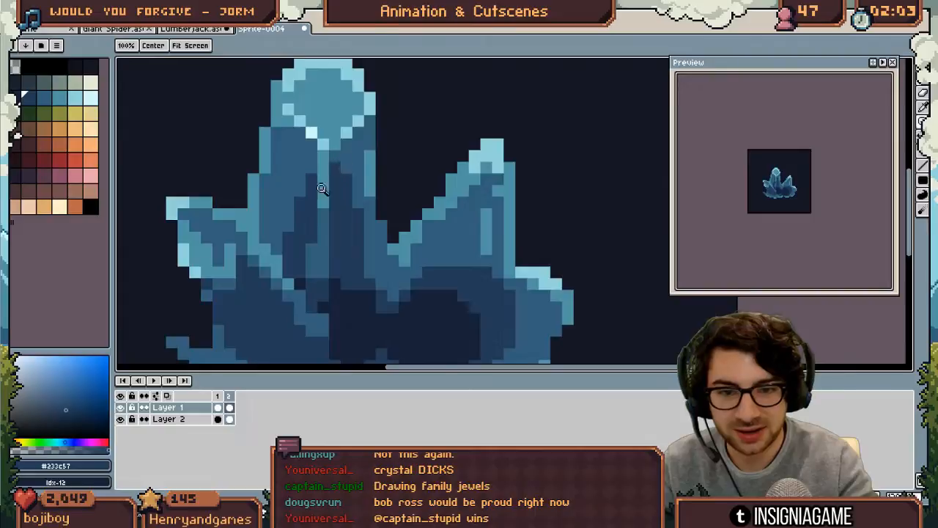
key(z)
scroll(331, 172, down, 3)
scroll(330, 222, up, 2)
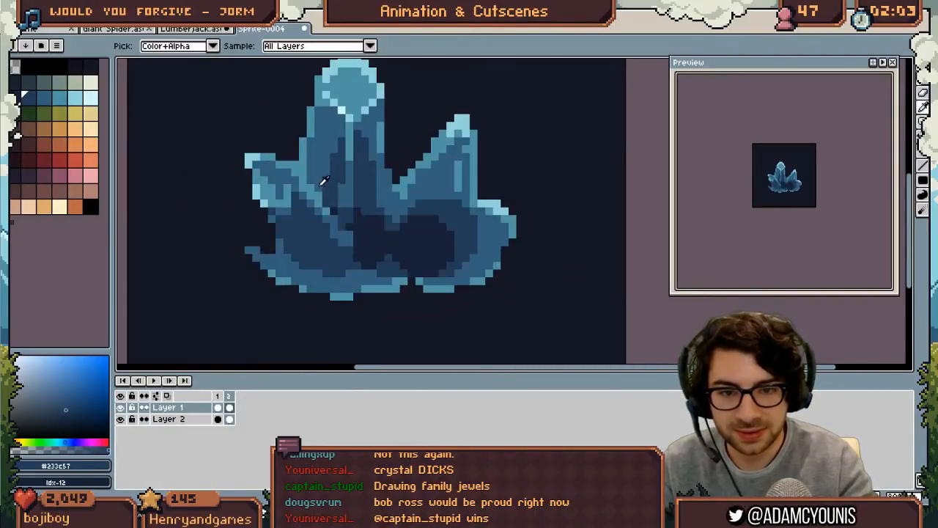
alt+click(320, 188)
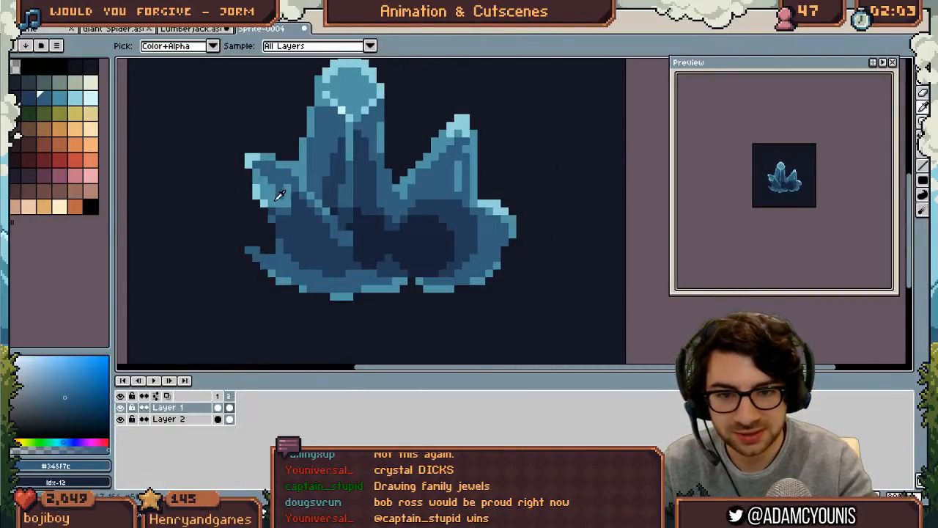
Deepen the left shard's base with #182138 and shade the short spire's facets with #182138, #233c57, #345f7c and #5093a4
alt+click(379, 235)
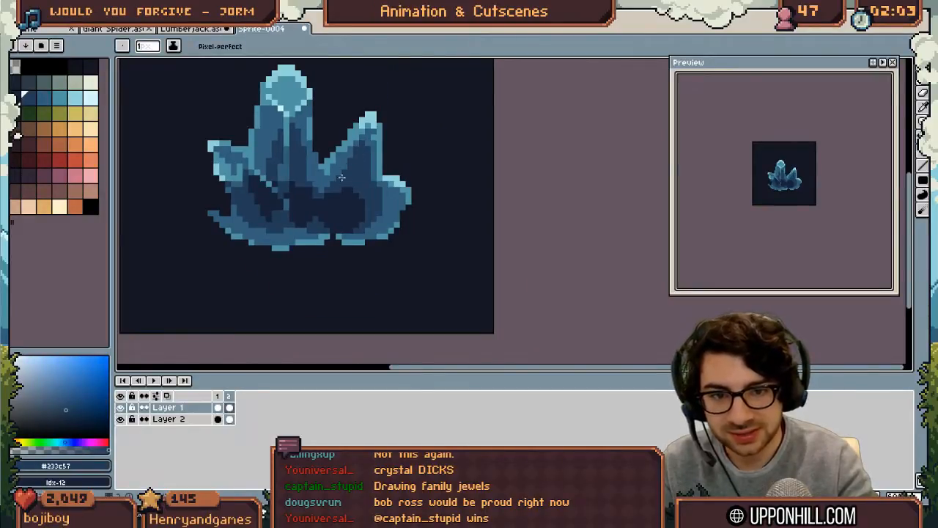
alt+click(340, 179)
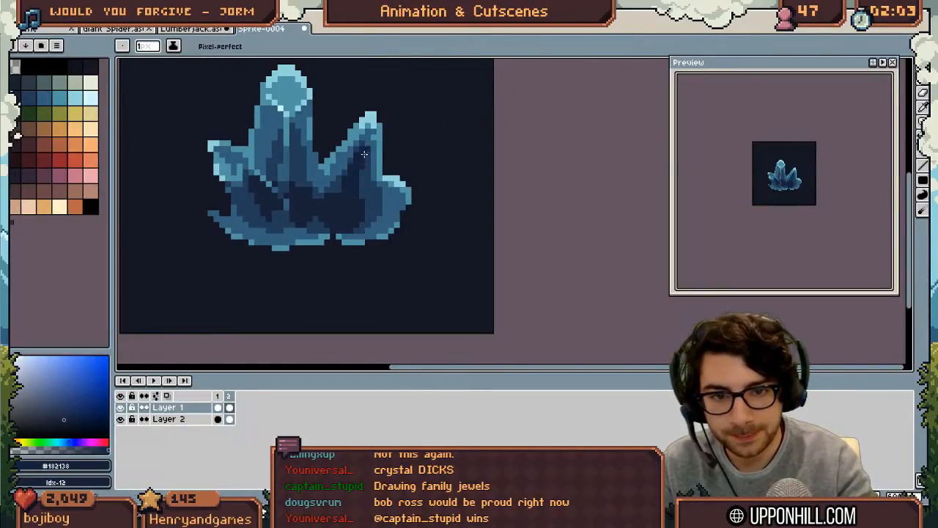
alt+click(352, 166)
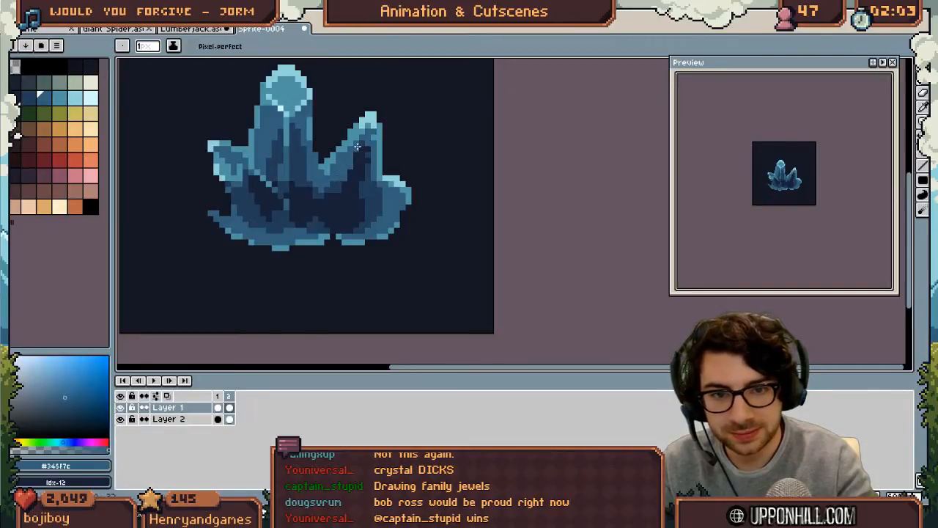
alt+click(368, 149)
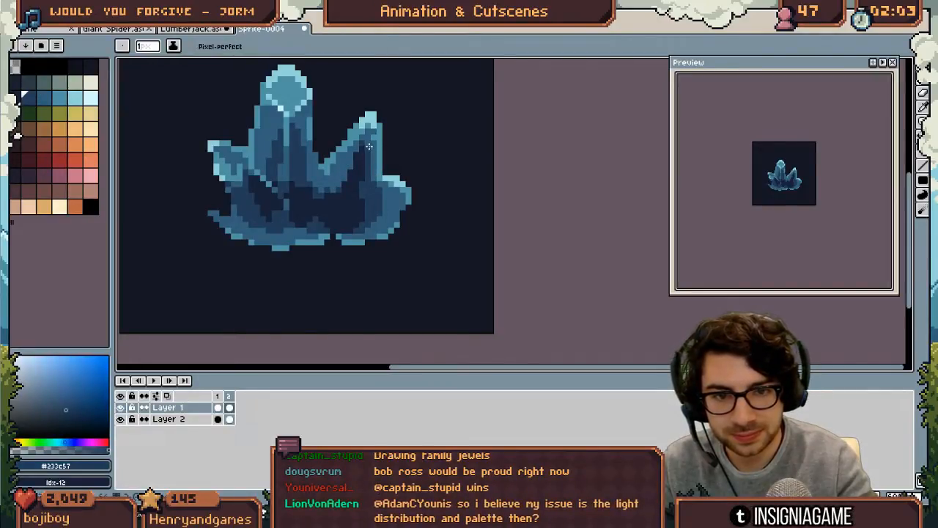
alt+click(360, 142)
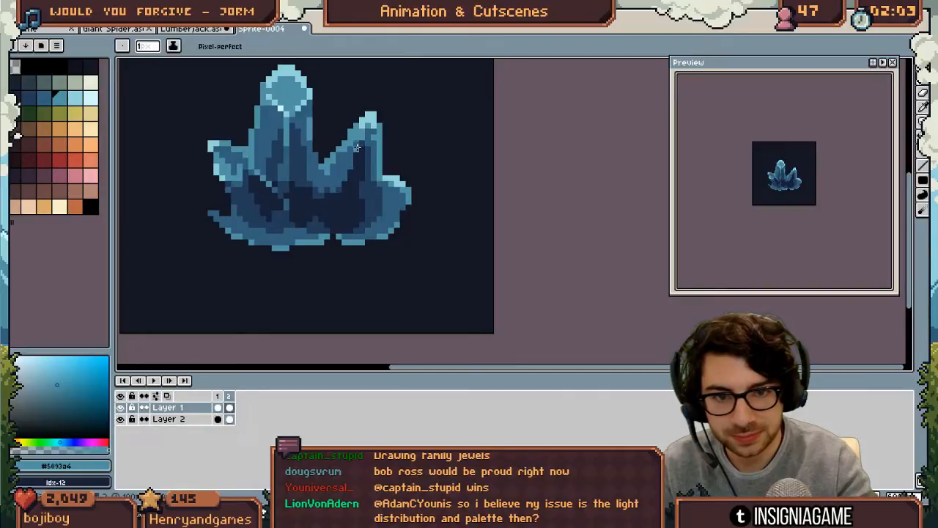
Refine the short spire's shadow with #233c57 and trim the underside of the base on its right side
drag(370, 147, 290, 242)
drag(343, 199, 376, 191)
alt+click(369, 180)
key(b)
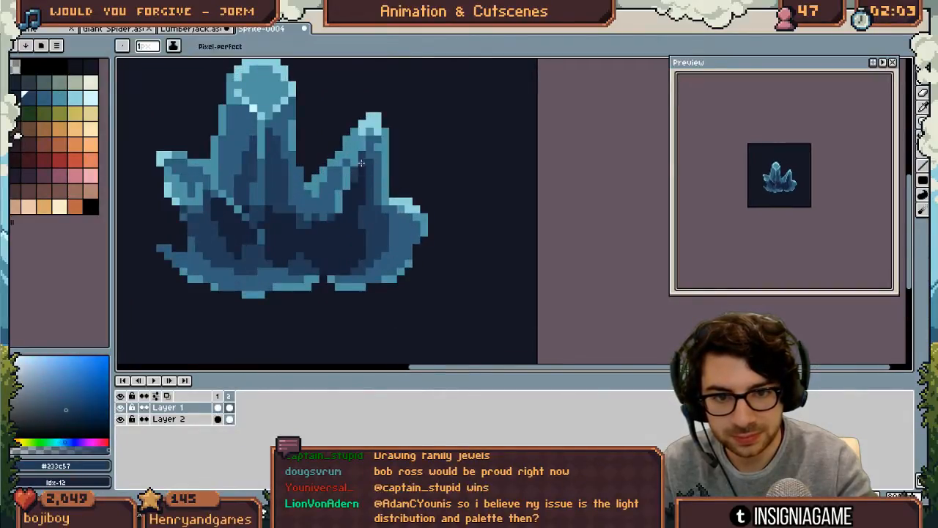
scroll(364, 210, down, 1)
key(ctrl+z)
key(ctrl+z)
drag(301, 174, 357, 212)
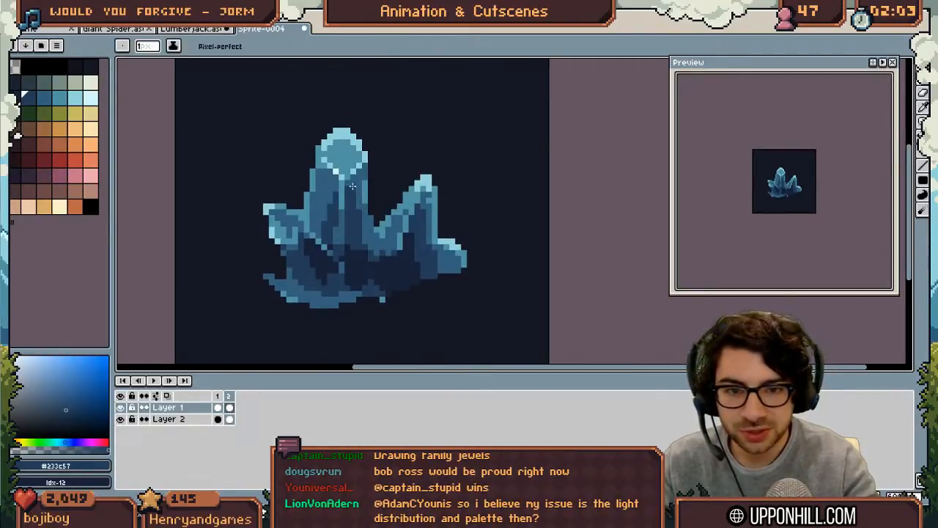
Switch to Discord to examine the circled crystals in the shared tileset image, and return to the sprite
key(alt+Tab)
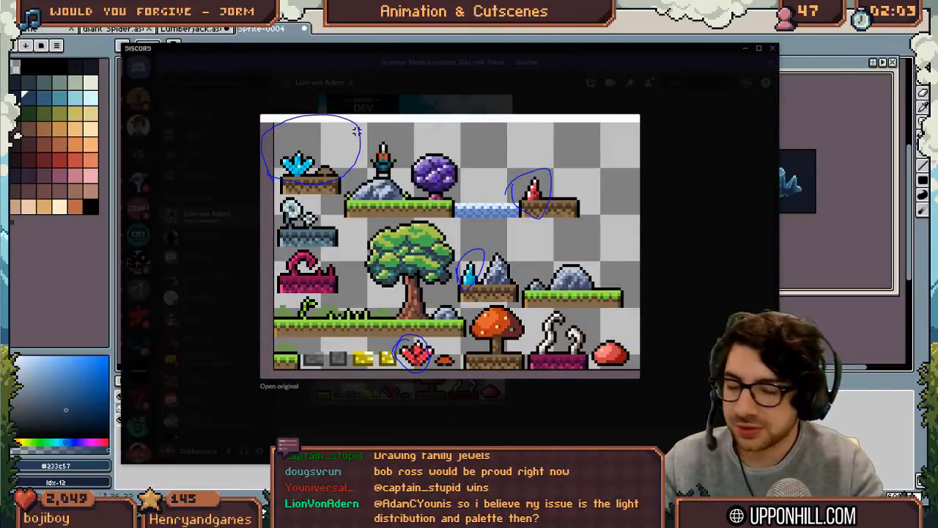
key(alt+Tab)
Paint a filled #233c57 ball in the empty area above the short spire with an enlarged round brush
drag(384, 189, 359, 287)
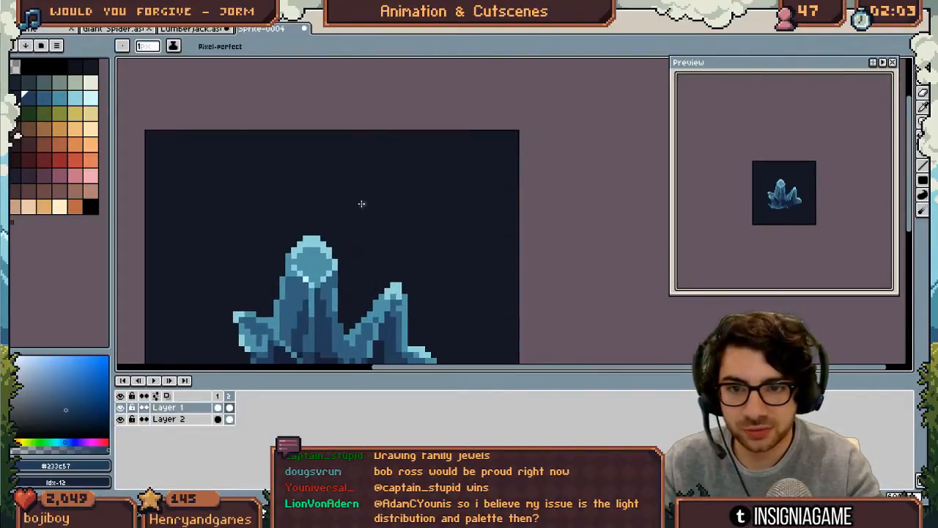
key(plus)
key(plus)
key(plus)
key(plus)
key(plus)
key(plus)
mouse_move(396, 203)
mouse_down()
mouse_move(419, 215)
mouse_move(403, 208)
mouse_move(418, 184)
mouse_move(409, 173)
mouse_move(391, 186)
mouse_move(427, 157)
mouse_up()
Shade the ball with a 1 px brush, using a #5093a4 rim, a #345f7c lit area and a #94d4db highlight at its upper left
click(59, 98)
key(minus)
key(minus)
key(minus)
key(minus)
key(minus)
key(minus)
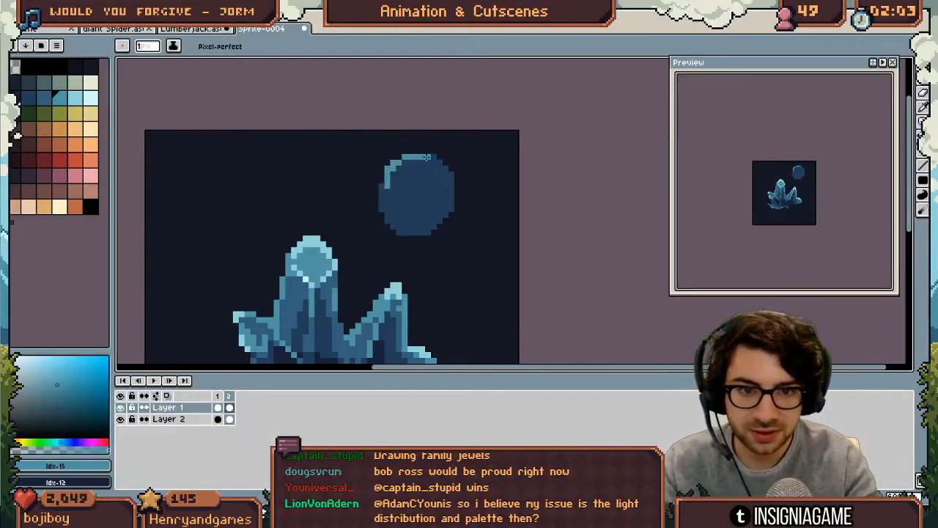
click(42, 99)
mouse_move(420, 192)
mouse_down()
mouse_move(396, 191)
mouse_move(395, 178)
mouse_move(436, 167)
mouse_up()
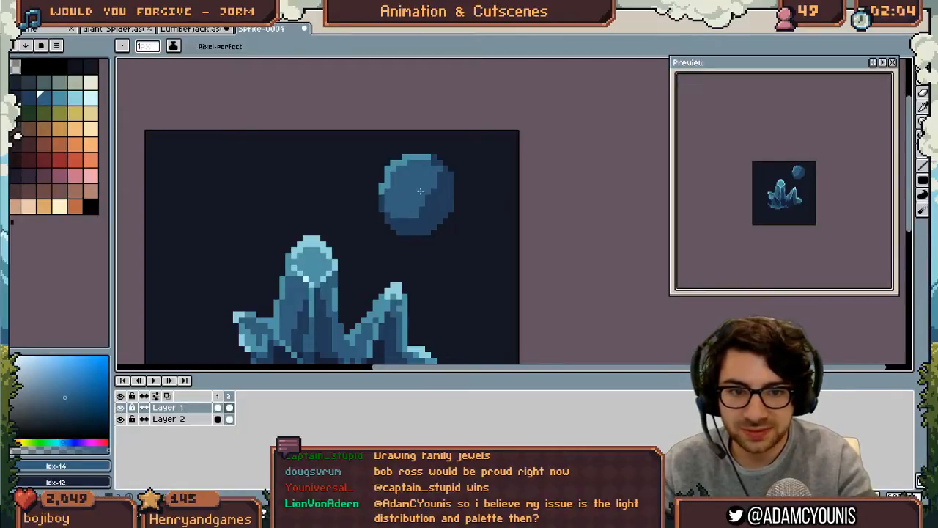
click(74, 98)
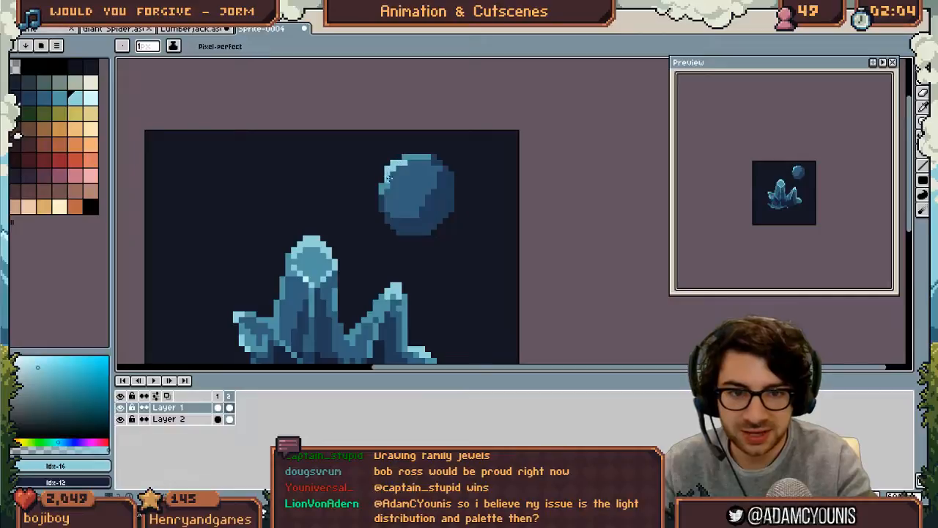
Switch to Discord to compare the shading of the tileset's crystals, and minimize its window
key(alt+Tab)
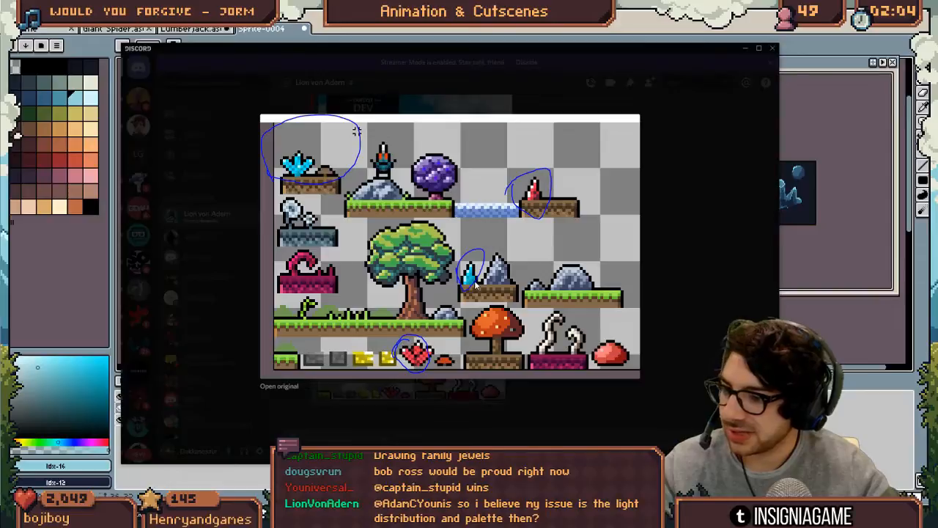
click(745, 48)
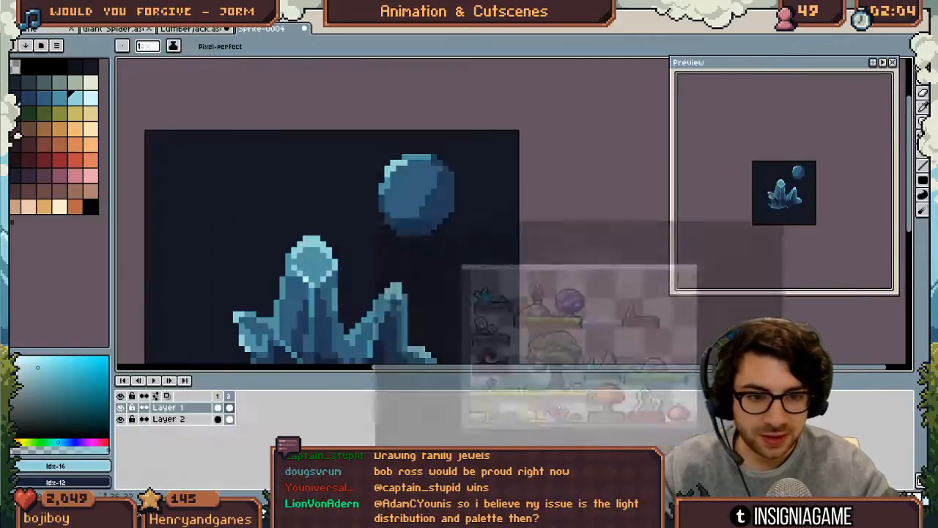
Sample #233c57 from the ball's shadow and round off the boundary of its lit area
key(alt)
alt+click(433, 212)
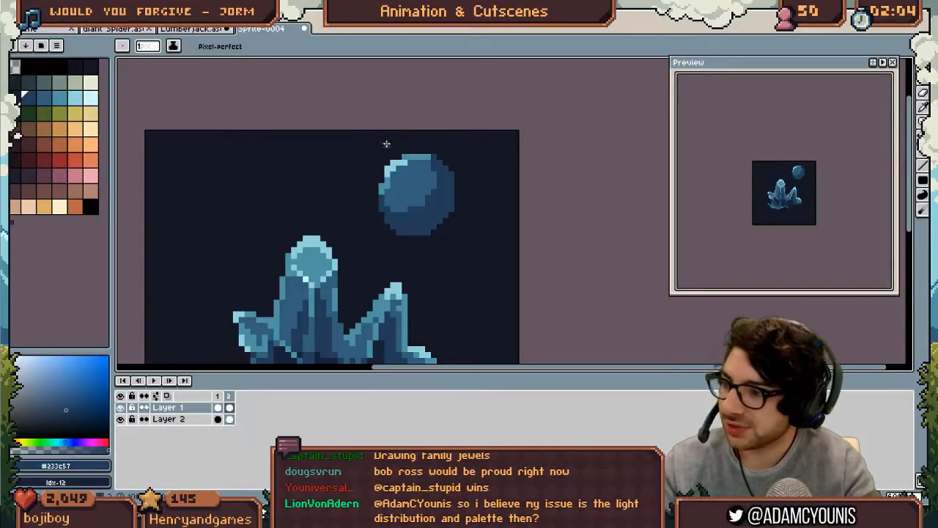
Paint a #5093a4 reflected-light rim along the ball's lower-right edge, fading into #345f7c at the bottom
key(z)
scroll(442, 209, up, 3)
scroll(457, 201, down, 2)
key(b)
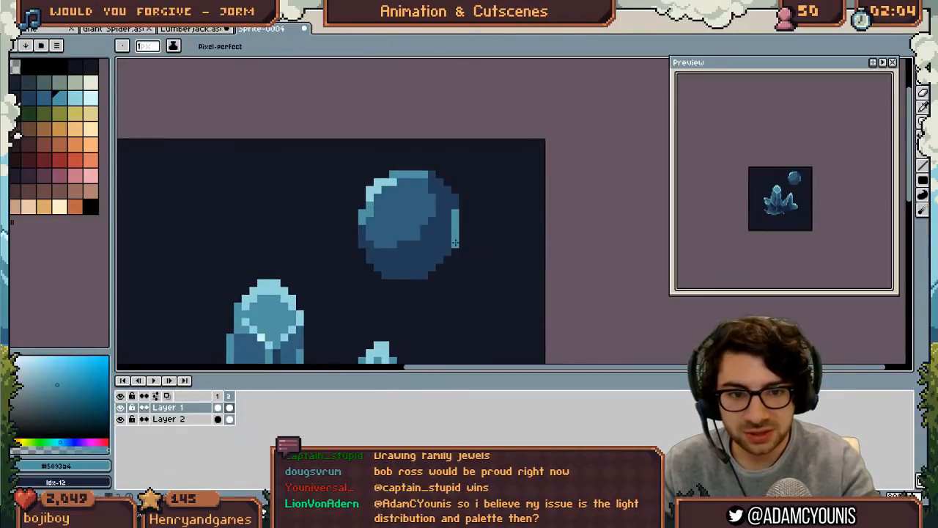
alt+click(417, 275)
alt+click(379, 211)
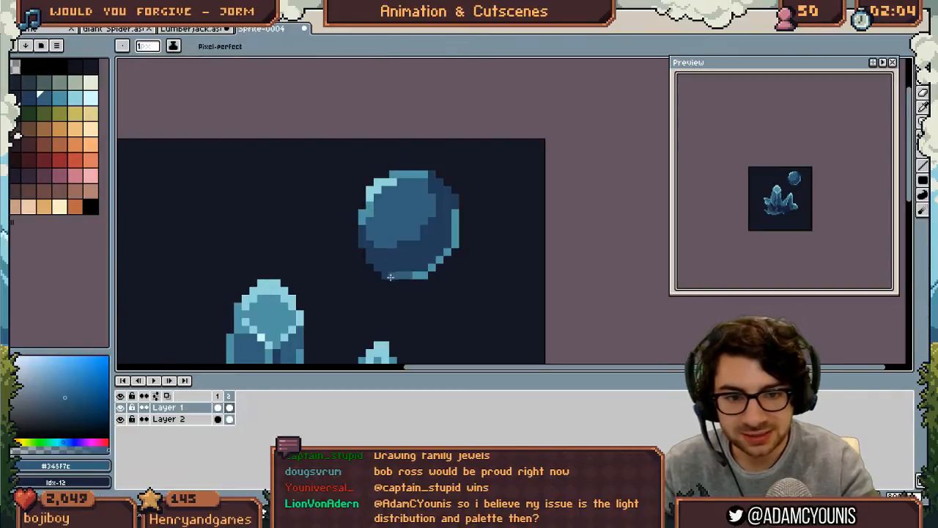
Paint a curved #5093a4 band across the ball's middle, with #233c57 shading above it and #345f7c at its ends
key(z)
scroll(461, 193, down, 4)
mouse_move(467, 183)
mouse_down()
mouse_move(422, 183)
mouse_move(372, 217)
mouse_move(369, 203)
mouse_up()
scroll(416, 198, up, 2)
key(b)
alt+click(418, 201)
alt+click(429, 205)
alt+click(391, 222)
click(391, 215)
click(377, 220)
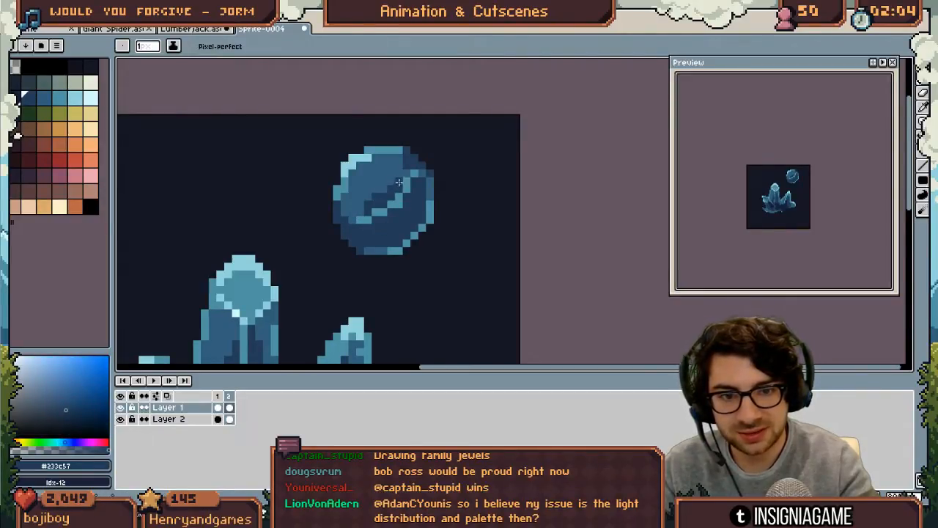
alt+click(362, 190)
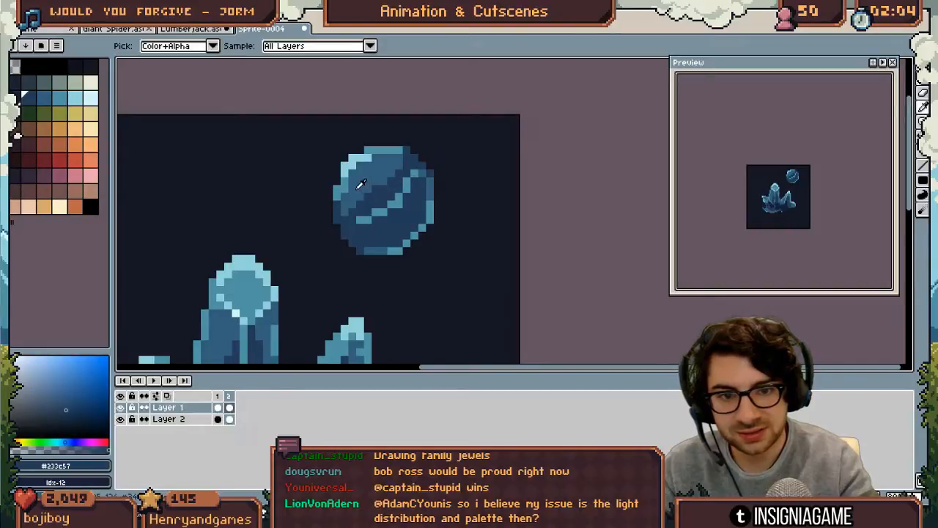
scroll(420, 151, down, 5)
scroll(400, 205, up, 7)
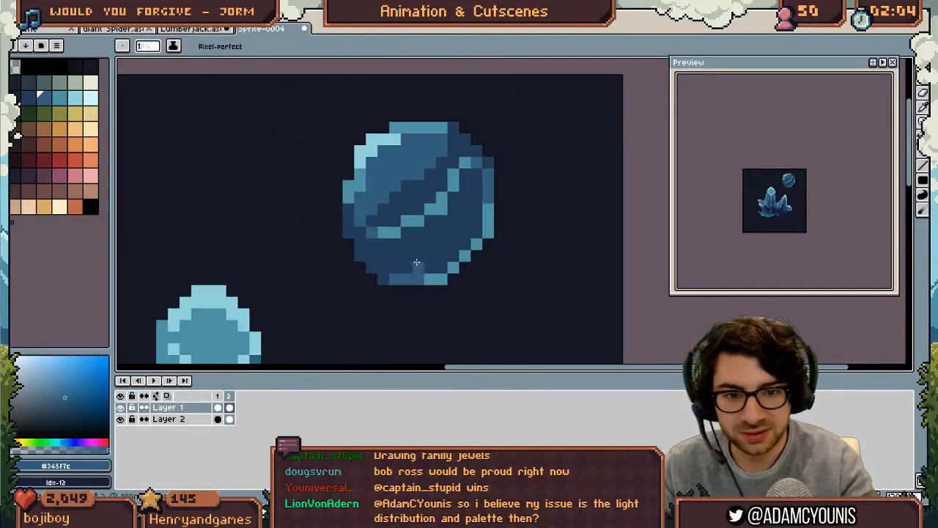
Darken the areas around the ball's inner band with #182138 and retouch its lower left with #345f7c
key(z)
scroll(469, 220, down, 3)
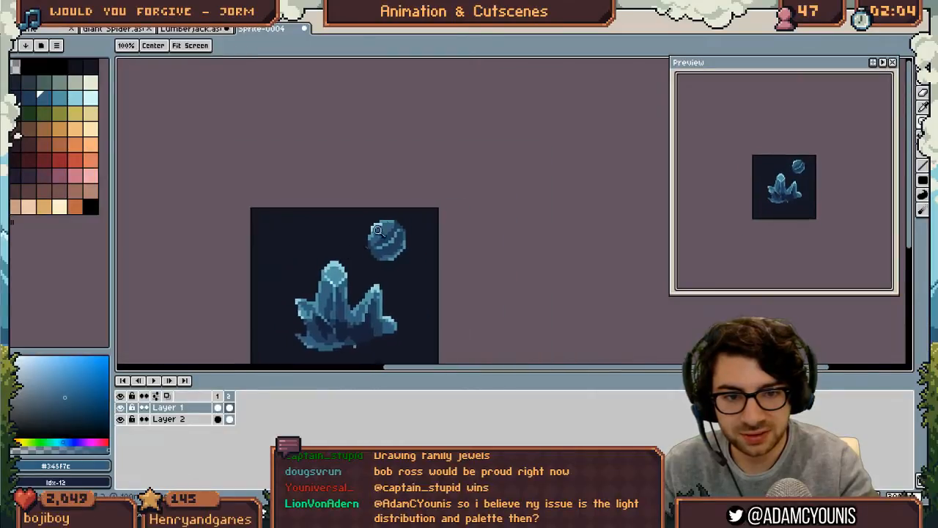
scroll(424, 220, up, 1)
scroll(375, 244, up, 4)
key(b)
alt+click(356, 214)
drag(345, 211, 392, 170)
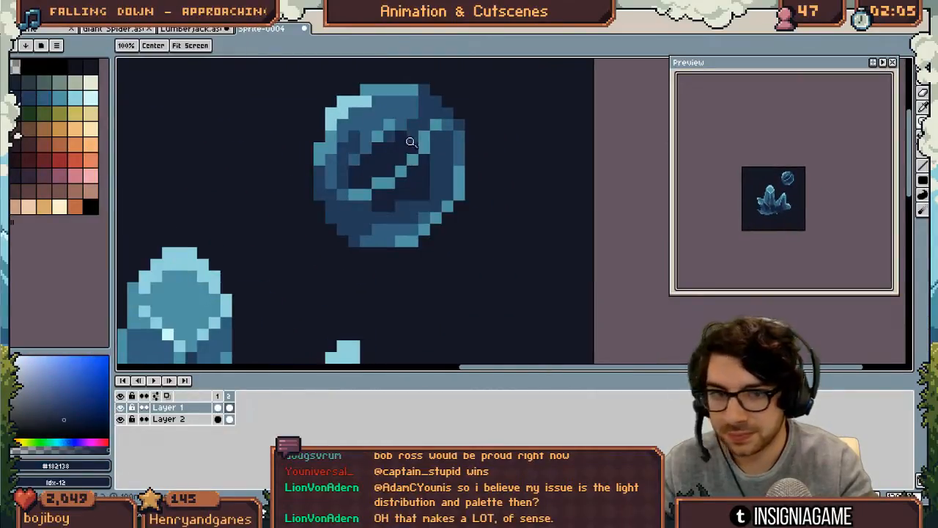
key(b)
alt+click(387, 110)
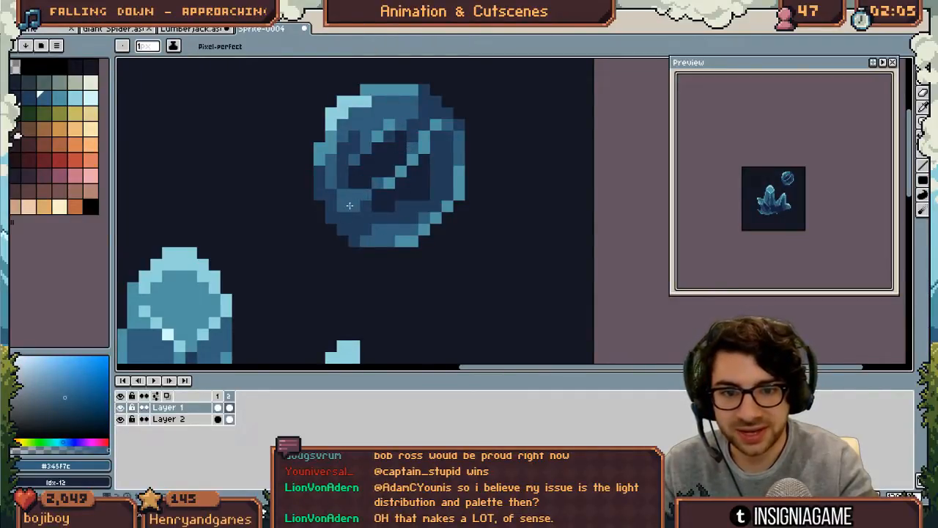
key(alt)
alt+click(394, 182)
Remove the demonstration ball from the canvas
key(z)
scroll(397, 168, down, 4)
scroll(395, 173, up, 2)
scroll(400, 167, up, 2)
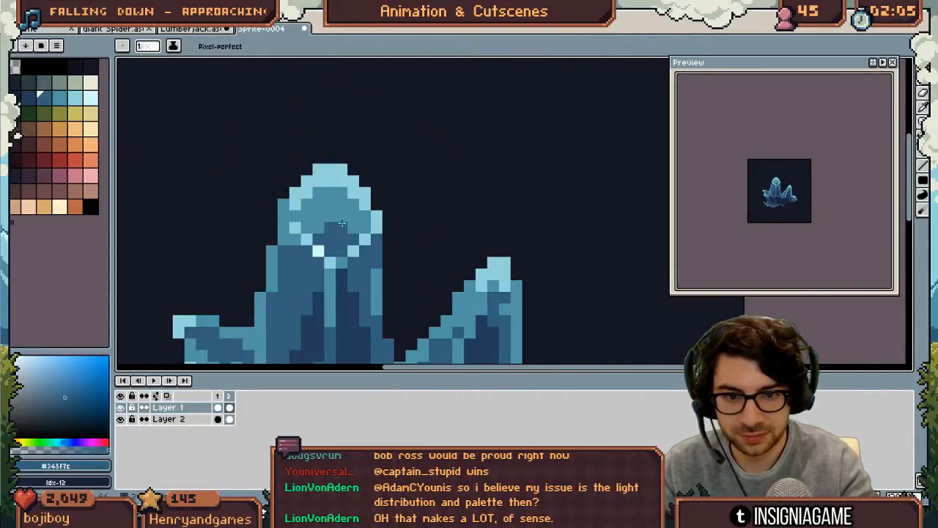
Shade the lower-right part of the tall spire's top facet with #345f7c and sharpen the spire's tip into a point
click(353, 218)
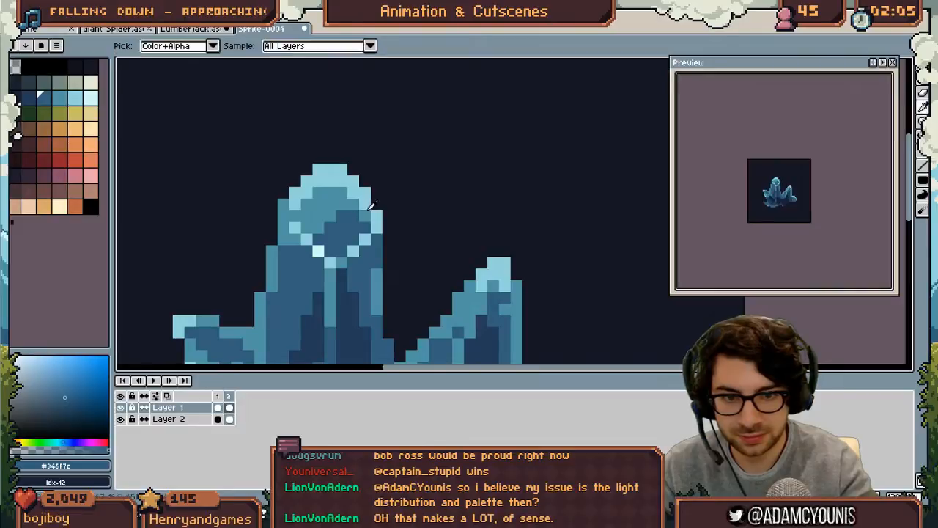
key(e)
mouse_move(359, 176)
mouse_down()
mouse_move(315, 156)
mouse_move(306, 176)
mouse_move(275, 202)
mouse_up()
Paint a #94d4db highlight down the central ridge of the short spire from its tip
click(452, 165)
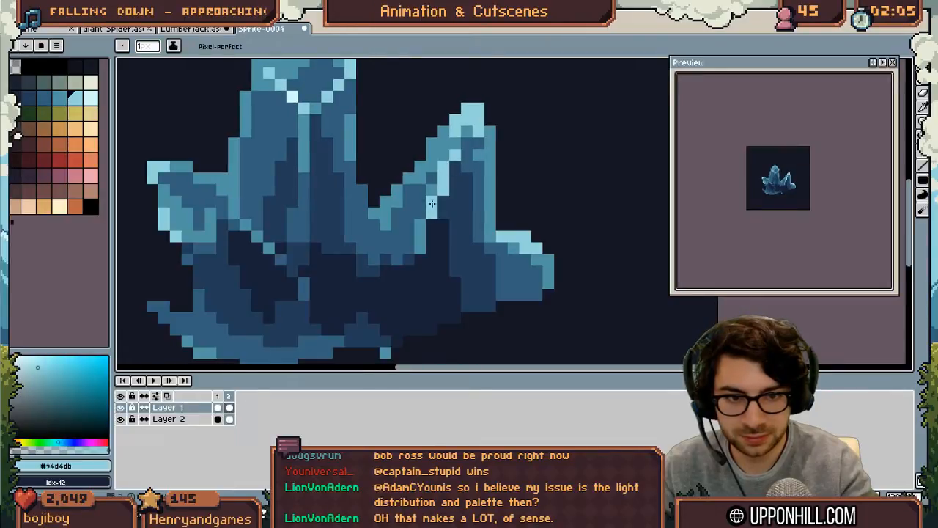
click(455, 143)
key(z)
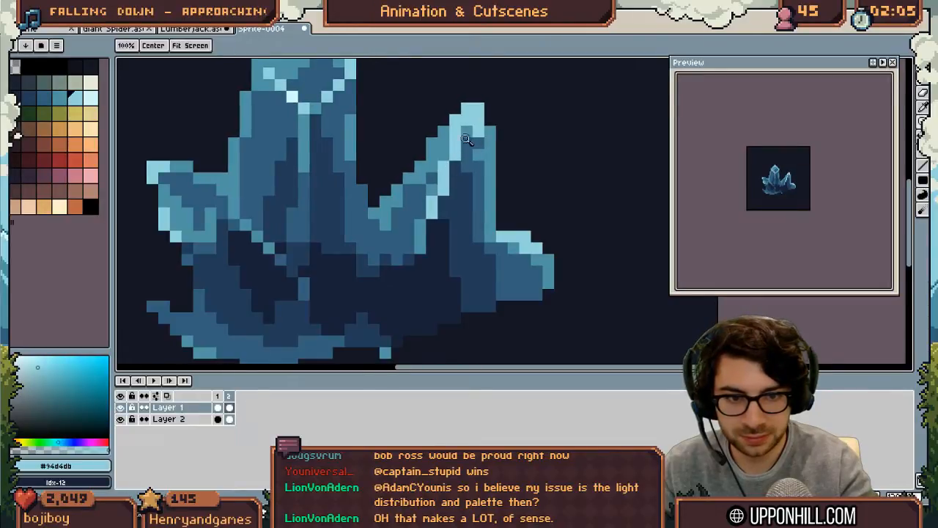
scroll(447, 173, down, 6)
scroll(416, 183, up, 7)
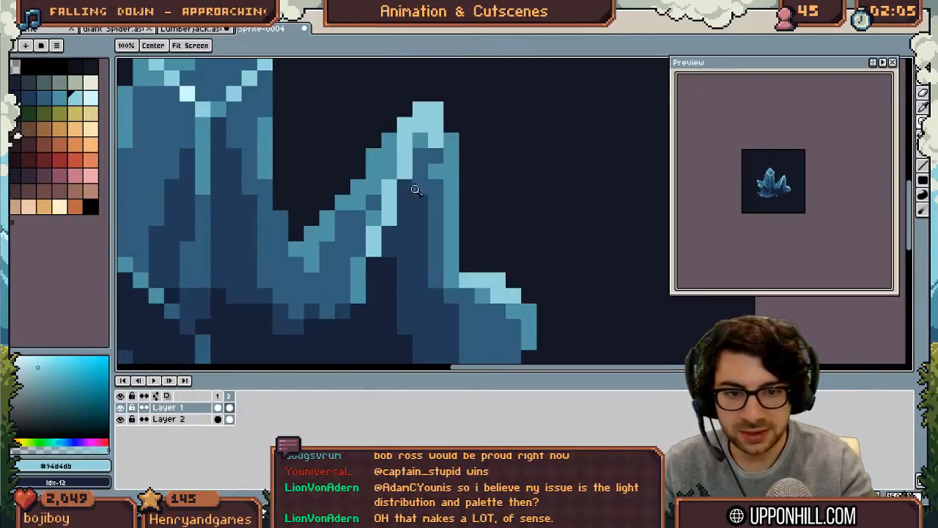
scroll(413, 188, down, 3)
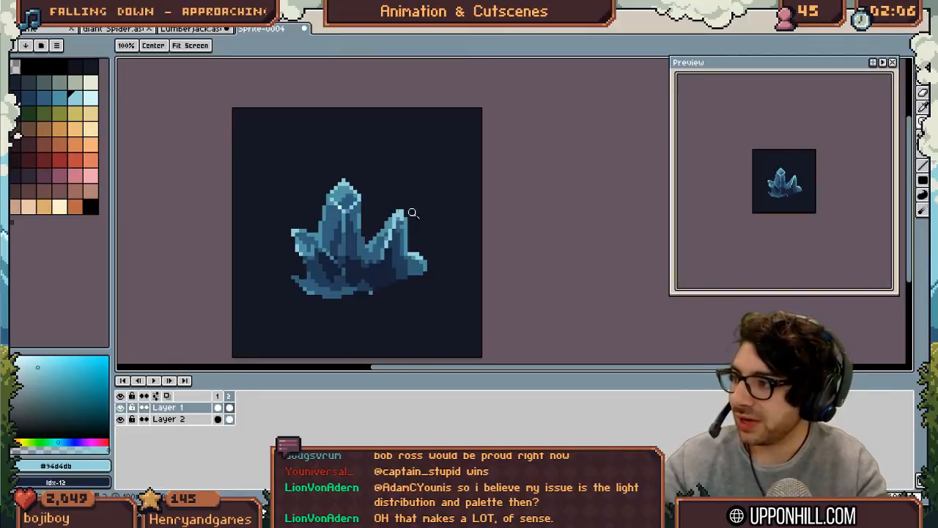
scroll(443, 231, up, 3)
scroll(389, 195, up, 1)
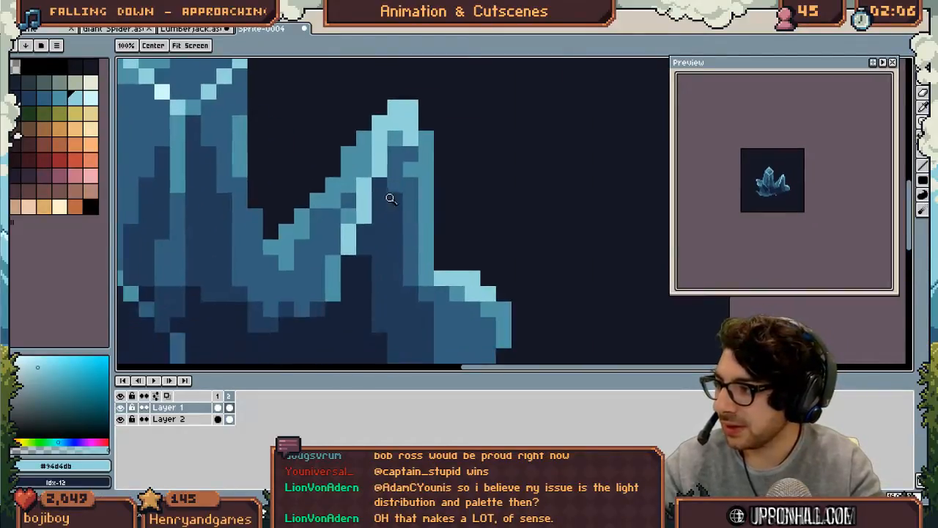
scroll(364, 247, down, 1)
key(i)
key(b)
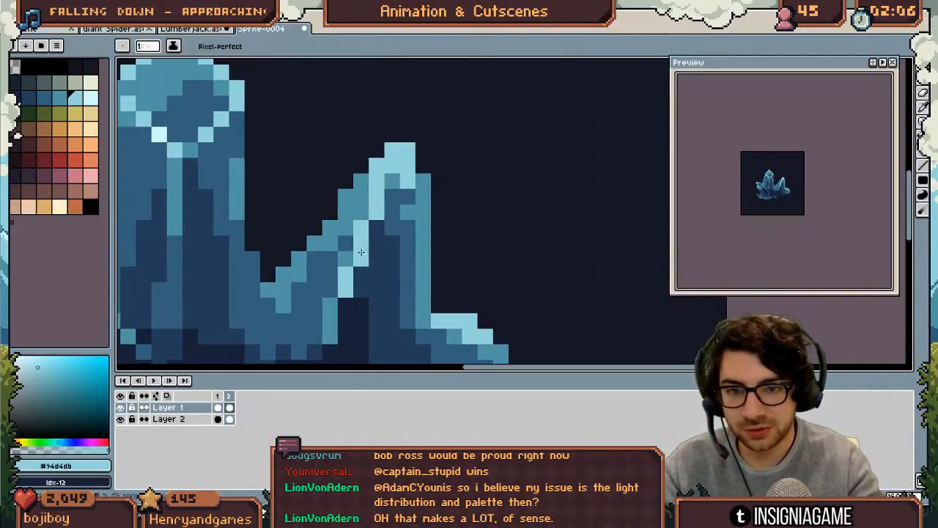
Examine the blue palette bars on the first frame, sample #94d4db from the lightest bar, and return to the second frame
click(218, 397)
key(z)
drag(524, 330, 435, 312)
mouse_move(385, 210)
mouse_down()
mouse_move(462, 237)
mouse_move(396, 266)
mouse_move(410, 264)
mouse_up()
key(b)
alt+click(392, 264)
click(398, 228)
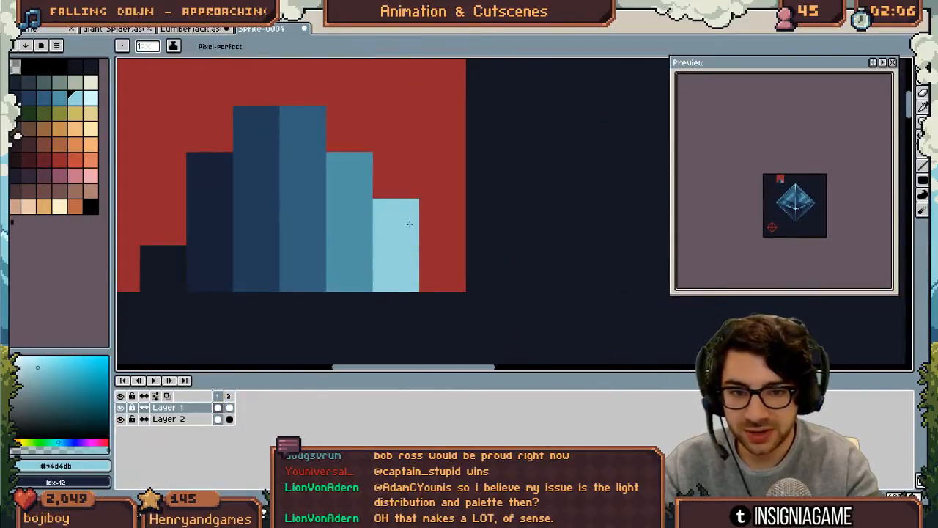
scroll(348, 223, down, 5)
key(z)
click(229, 395)
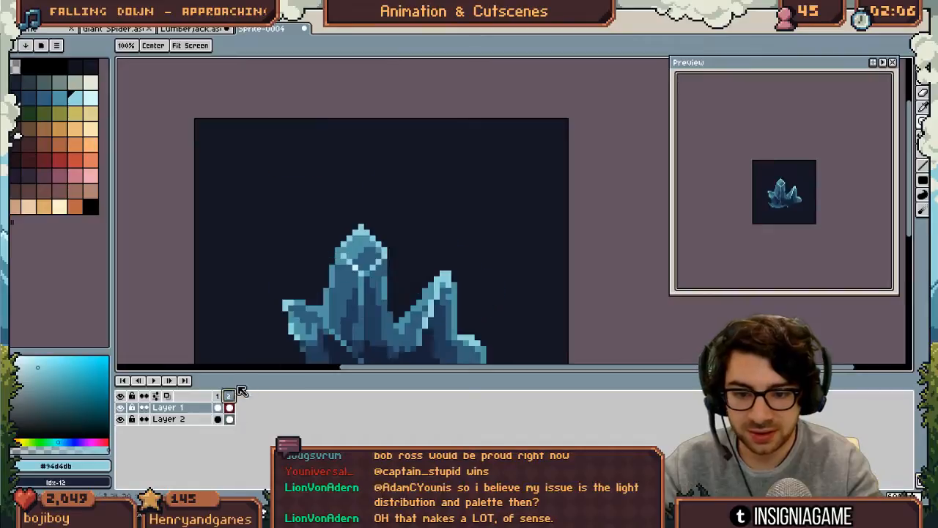
Tone down the lower part of the short spire's ridge highlight with #5093a4 and fill the facet beside it with #345f7c
scroll(346, 194, up, 3)
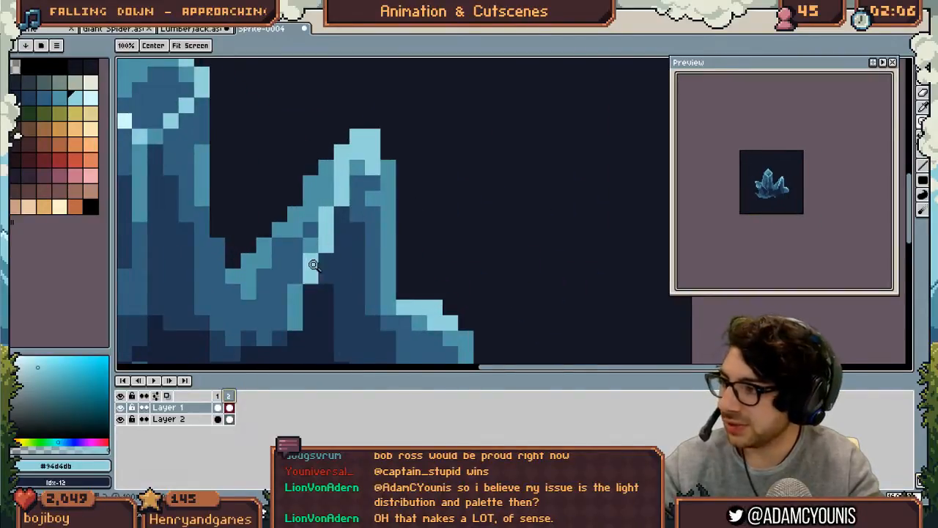
scroll(355, 218, down, 3)
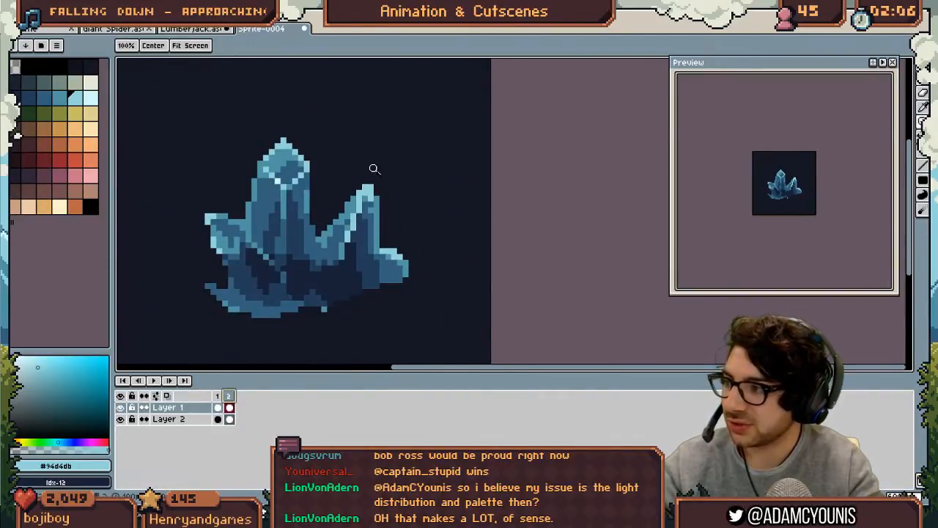
scroll(369, 208, up, 3)
key(b)
drag(336, 250, 339, 247)
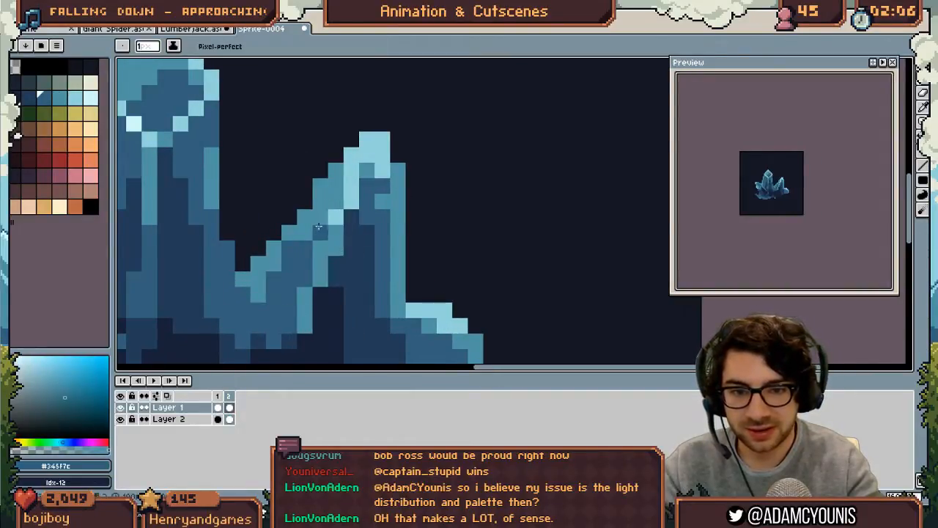
alt+click(336, 198)
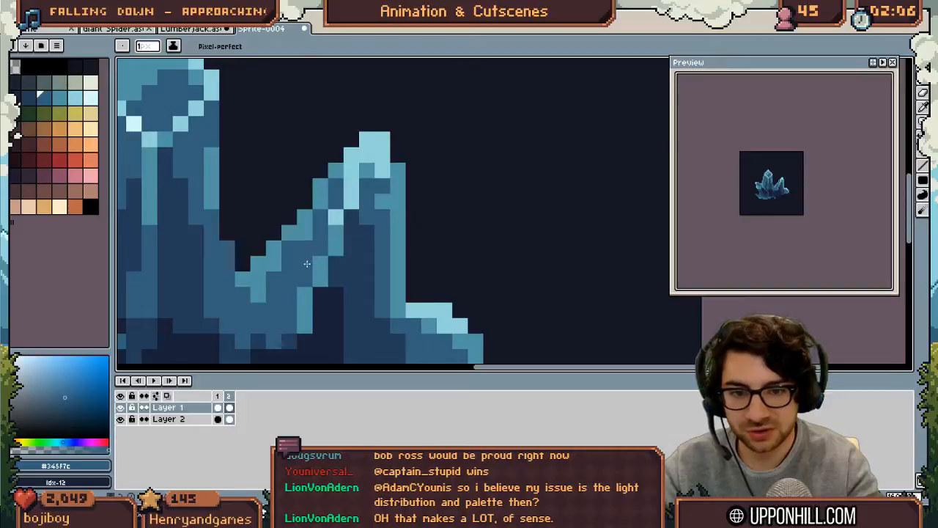
Place #233c57 shadow pixels along the left side of the short spire's ridge, and sample #345f7c from the facet
alt+click(345, 267)
click(320, 249)
click(335, 218)
click(335, 203)
click(305, 279)
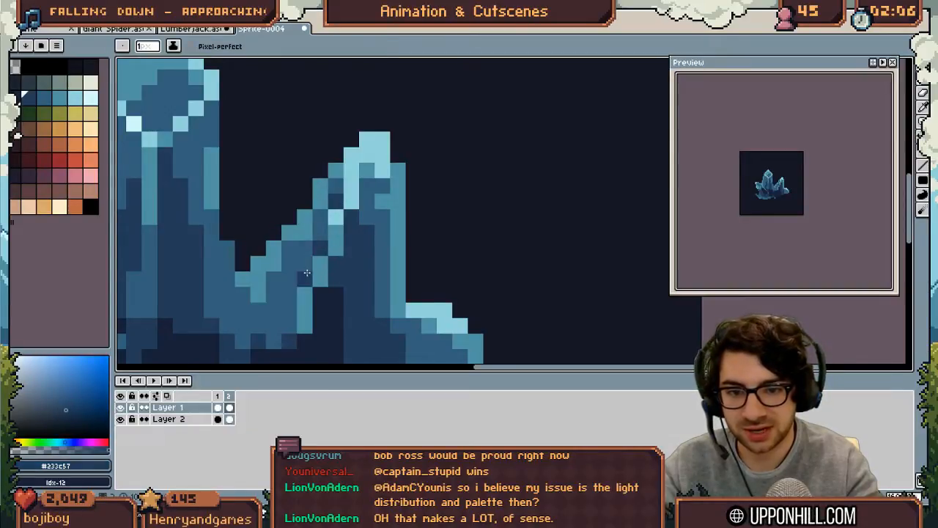
click(290, 309)
alt+click(295, 274)
key(z)
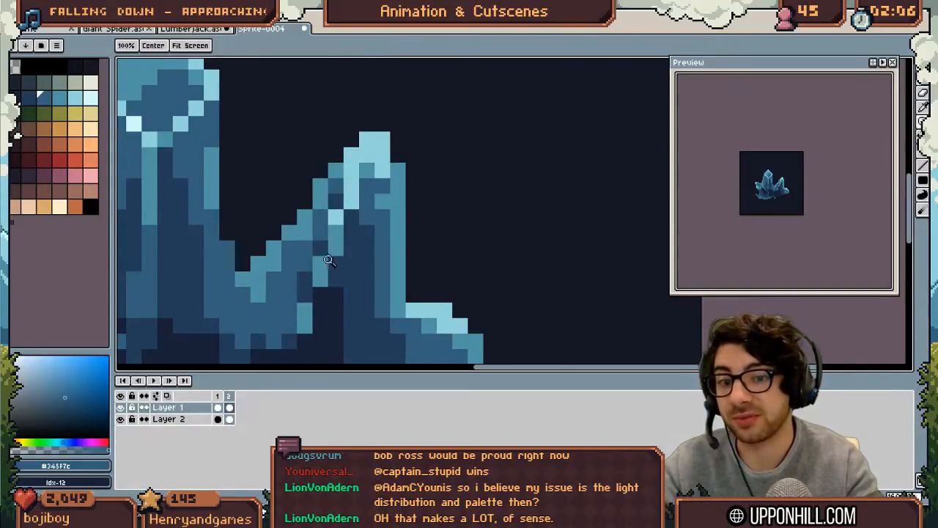
drag(358, 244, 264, 285)
drag(345, 260, 314, 257)
scroll(359, 243, up, 3)
key(alt)
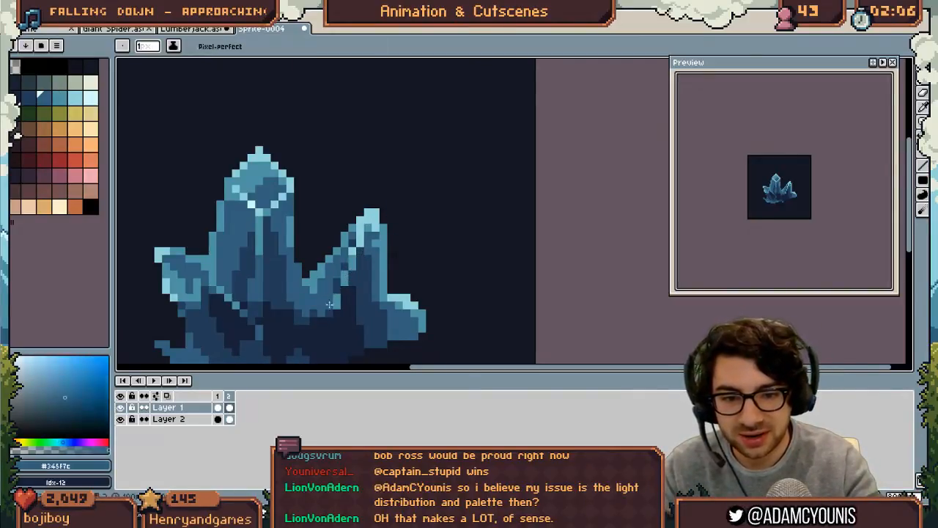
Cover the short spire's right face with #233c57 and retouch its right side with #345f7c
scroll(381, 288, down, 4)
scroll(368, 284, up, 4)
alt+click(379, 275)
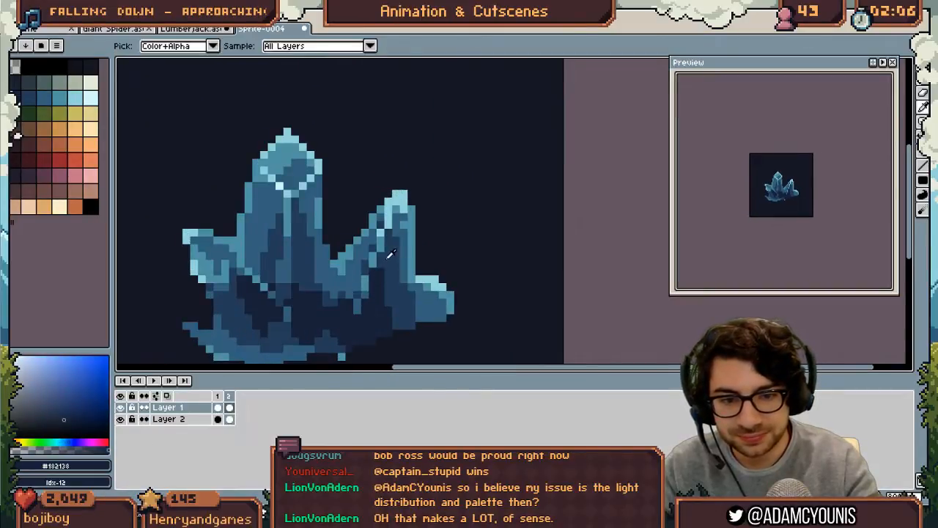
alt+click(382, 280)
drag(405, 238, 405, 287)
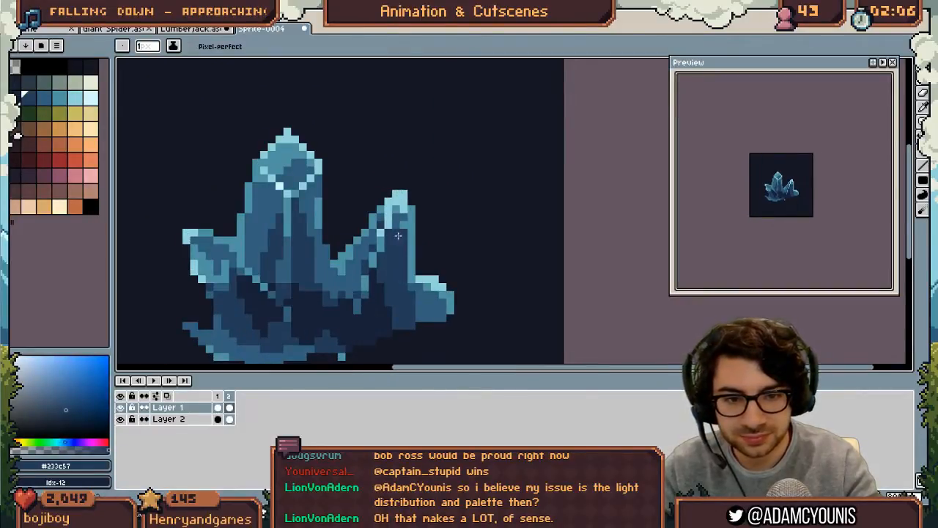
alt+click(403, 223)
drag(412, 240, 411, 280)
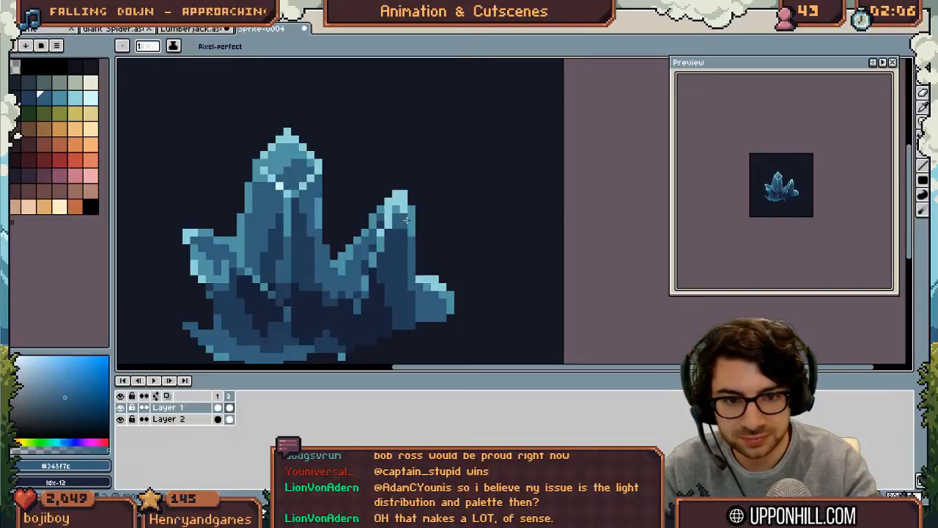
Blend the short spire's base into the small side crystal with #345f7c and rework the shadow beside it with #233c57
key(alt)
key(z)
drag(398, 218, 432, 218)
click(432, 218)
key(b)
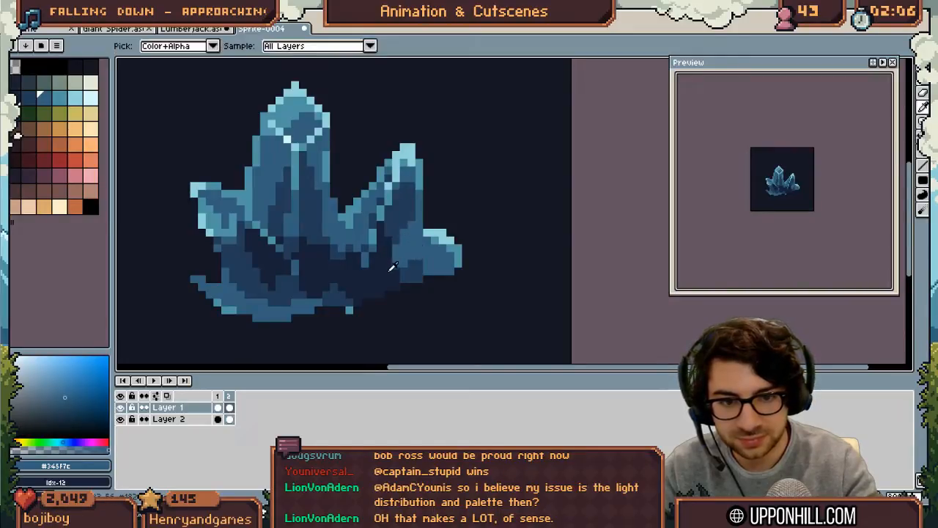
alt+click(396, 262)
alt+click(402, 269)
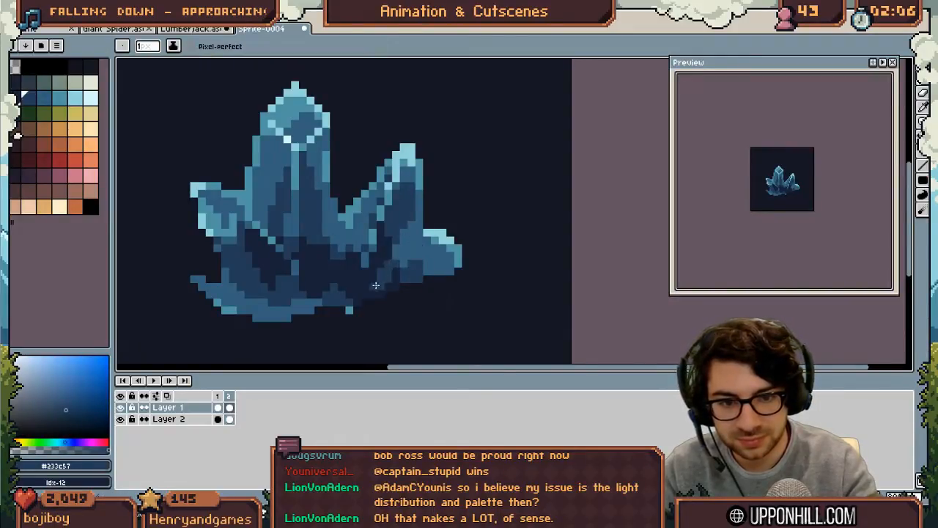
key(z)
scroll(416, 240, down, 3)
scroll(417, 240, down, 1)
scroll(412, 243, up, 5)
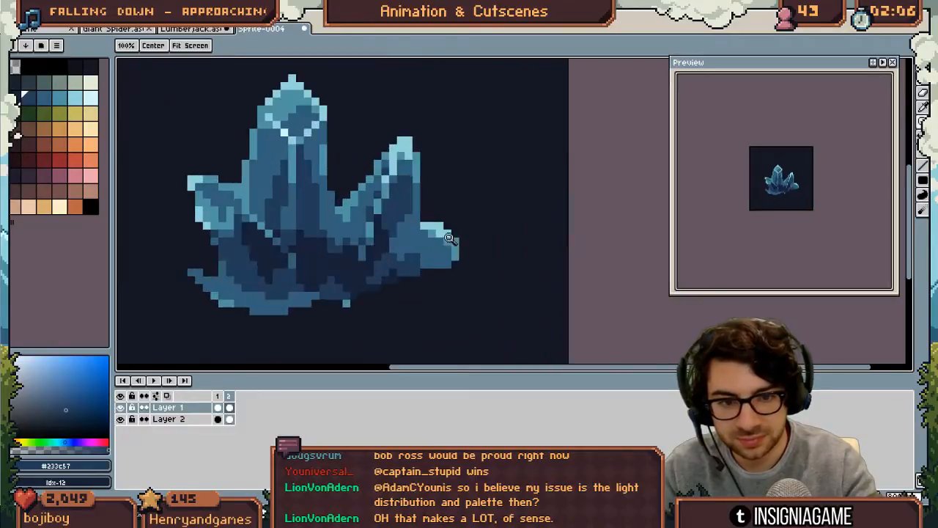
Shade the interior of the small side crystal at the cluster's right with #233c57 and #345f7c
key(b)
mouse_move(432, 241)
mouse_down()
mouse_move(445, 250)
mouse_move(432, 234)
mouse_up()
key(z)
scroll(484, 254, down, 3)
alt+click(477, 261)
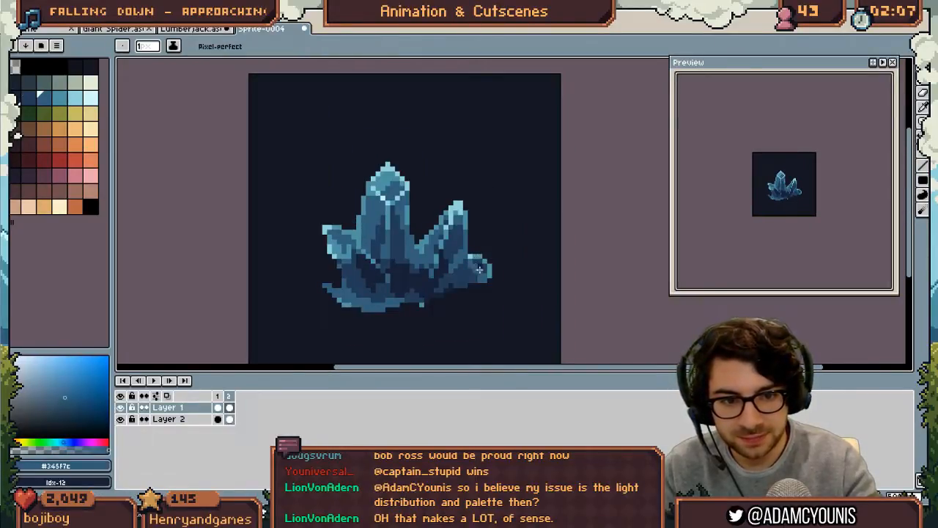
alt+click(477, 265)
key(z)
scroll(415, 236, down, 2)
scroll(415, 236, up, 1)
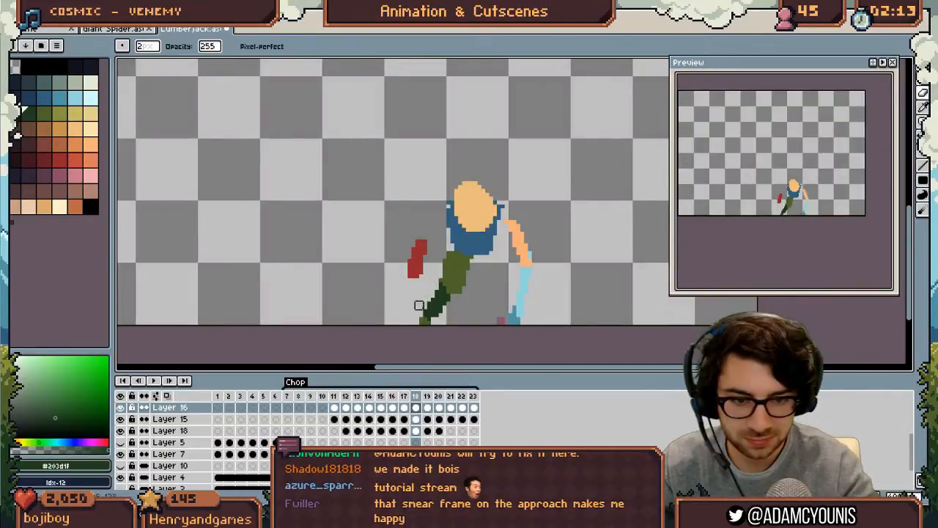
Thicken the dark green lower leg below the knee with #203d1f on Layer 16 in frame 18
alt+click(442, 299)
key(b)
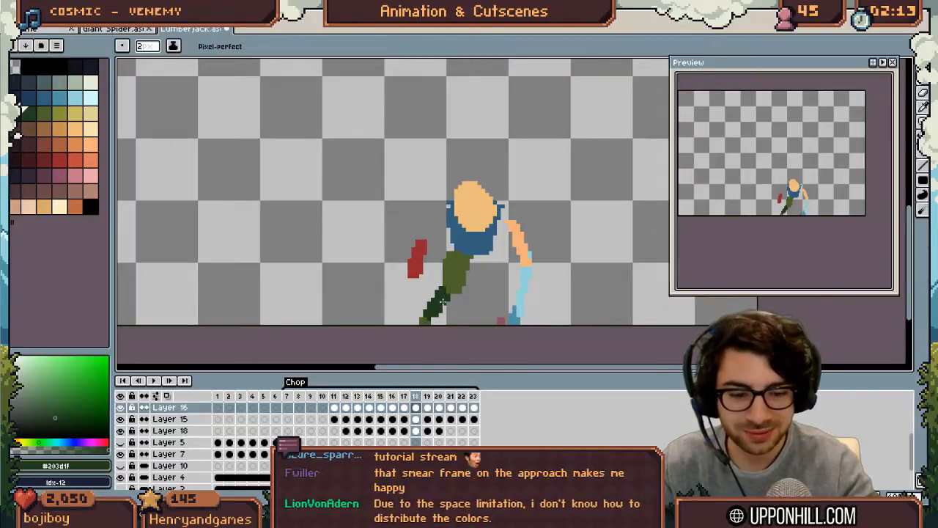
scroll(433, 262, up, 2)
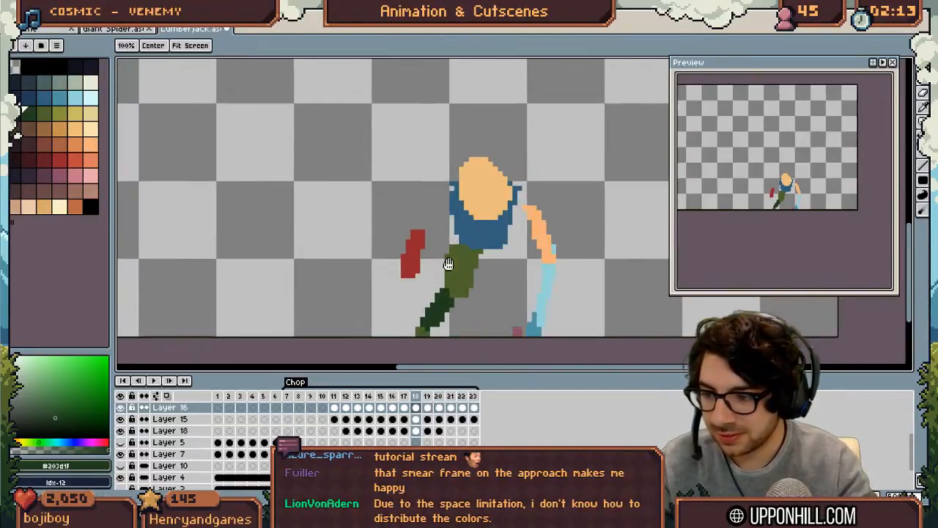
drag(475, 282, 448, 208)
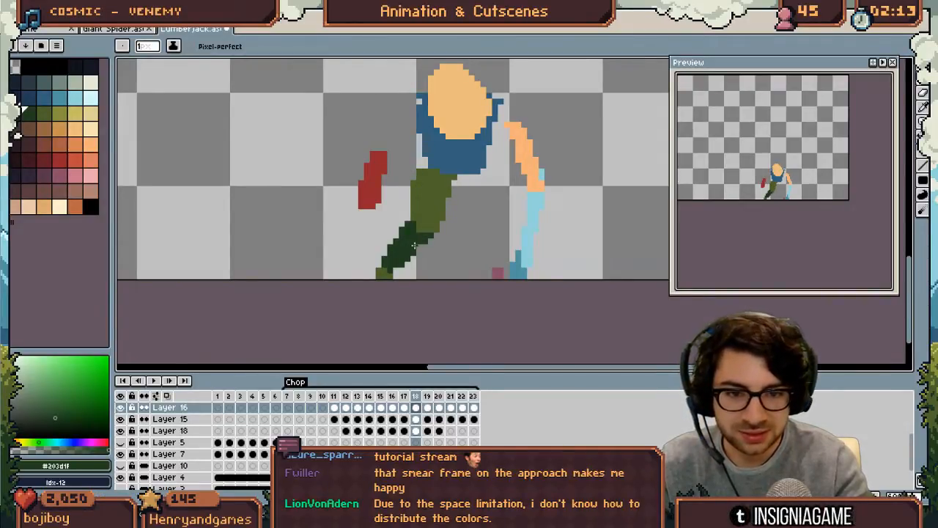
key(e)
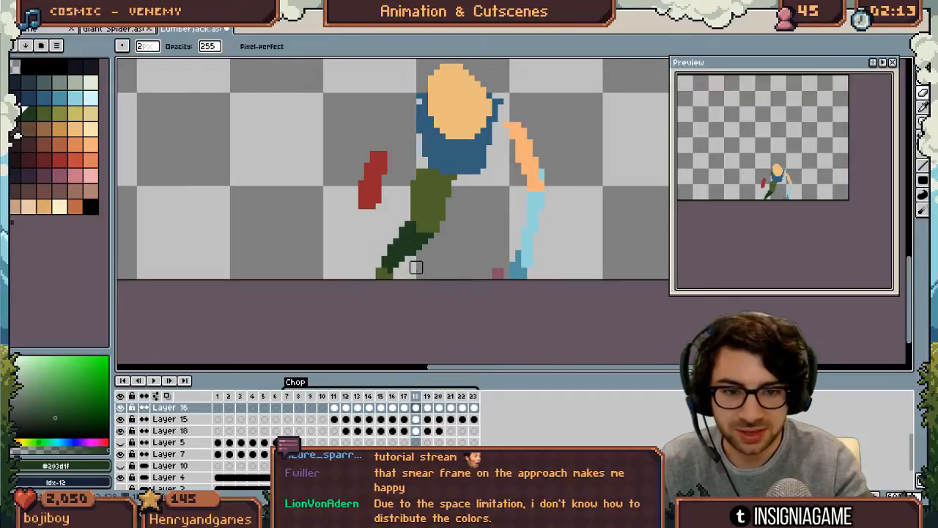
Reopen the recent Crystals.aseprite file and add a third frame from the crystal cluster
click(26, 28)
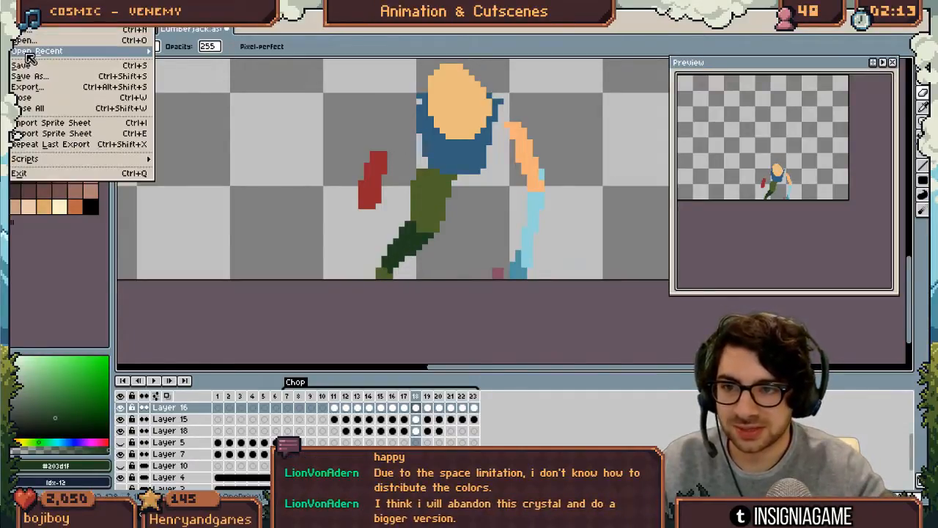
mouse_move(33, 51)
click(201, 77)
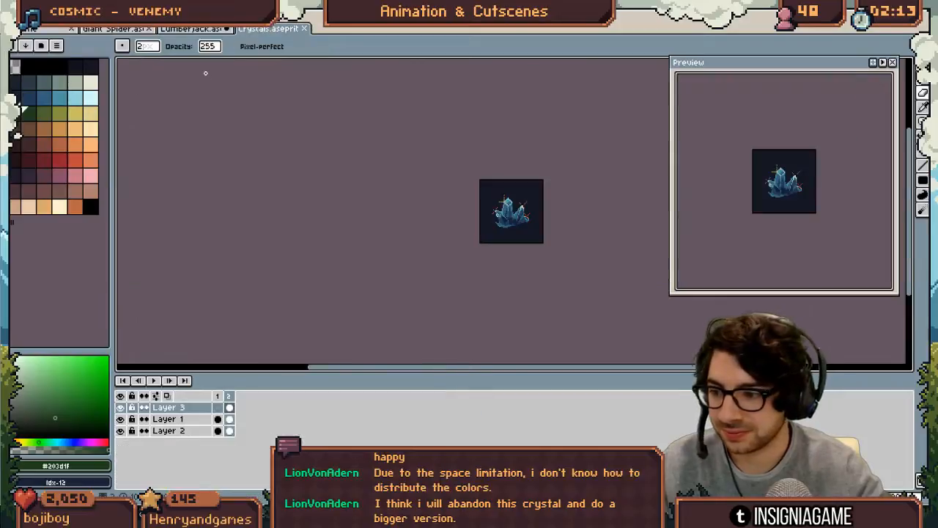
key(space)
drag(560, 279, 491, 275)
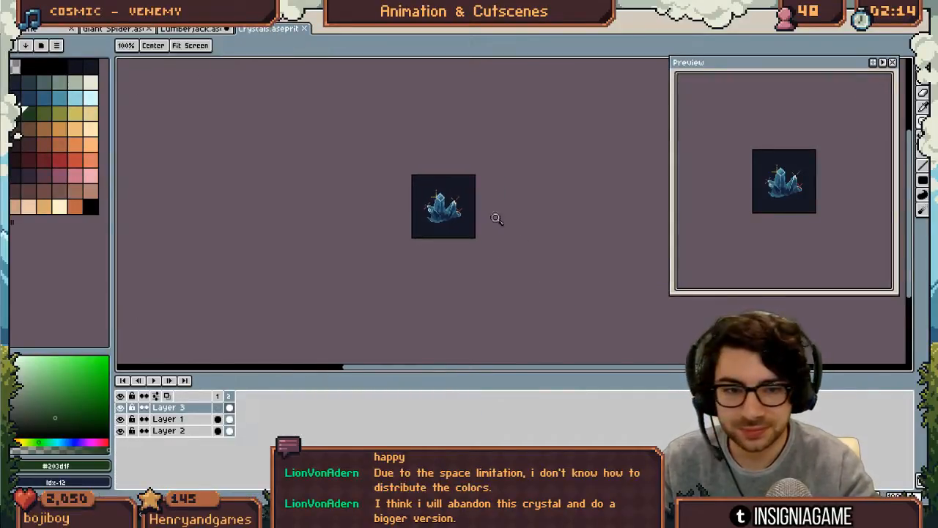
drag(466, 211, 494, 207)
drag(425, 230, 404, 251)
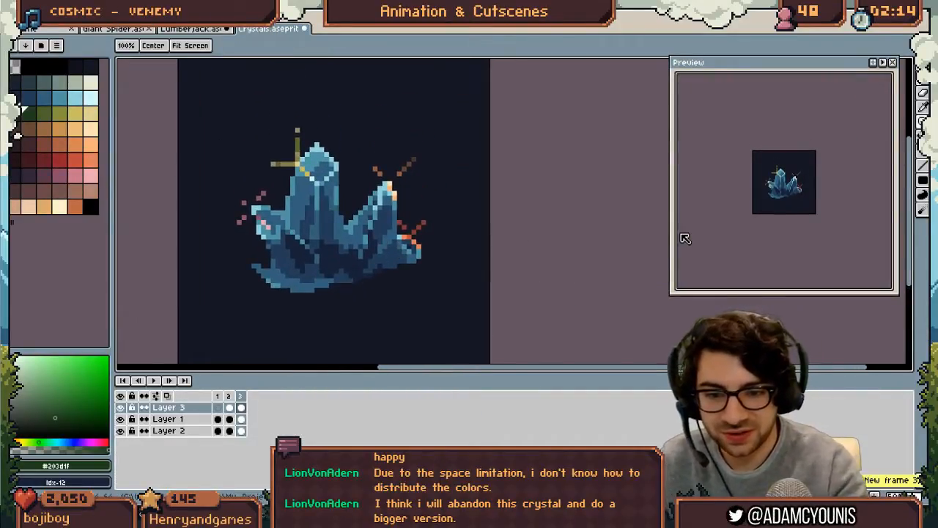
Clear the crystal cluster from Layer 1 and the coloured light marks from Layer 3 in frame 3
key(v)
click(315, 258)
key(m)
drag(218, 260, 264, 325)
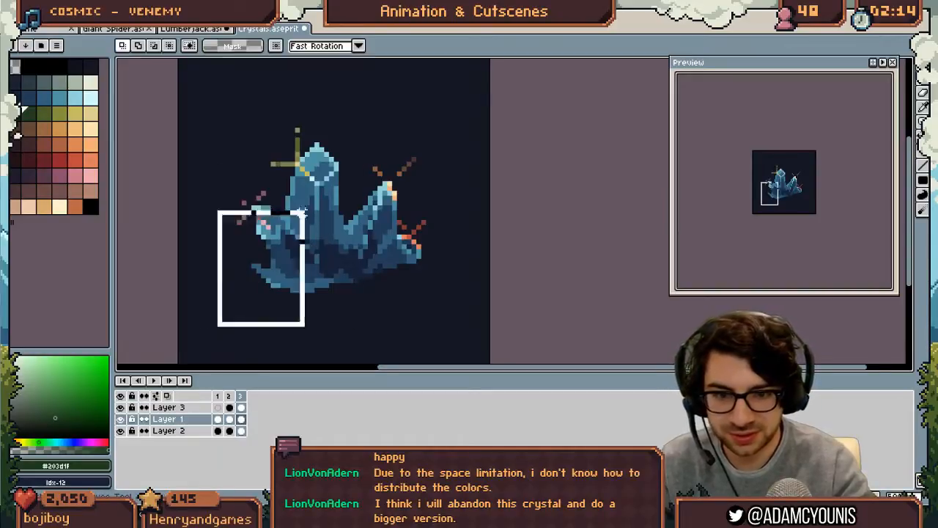
key(ctrl+a)
key(Delete)
click(240, 407)
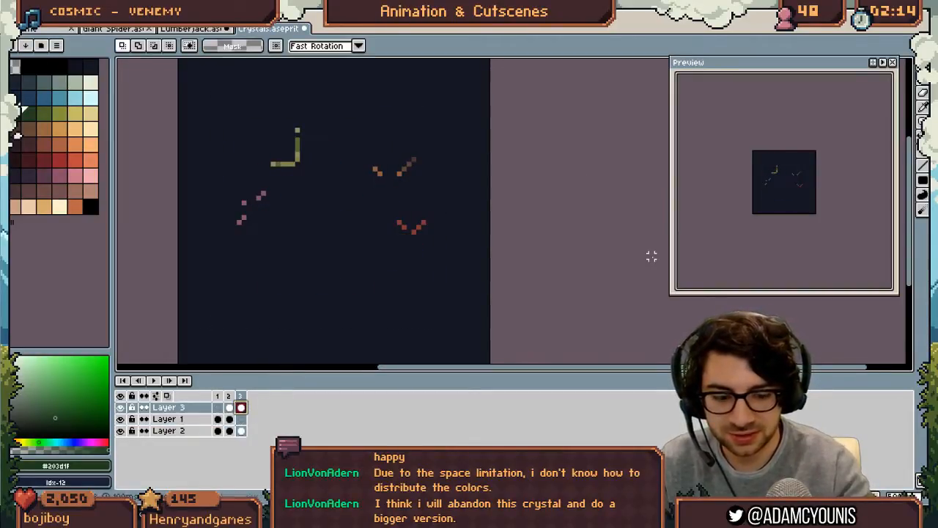
key(Delete)
Rough in a small crystal silhouette with palette colour Idx-15 in the upper-left area of the blank canvas
key(z)
click(299, 236)
click(309, 244)
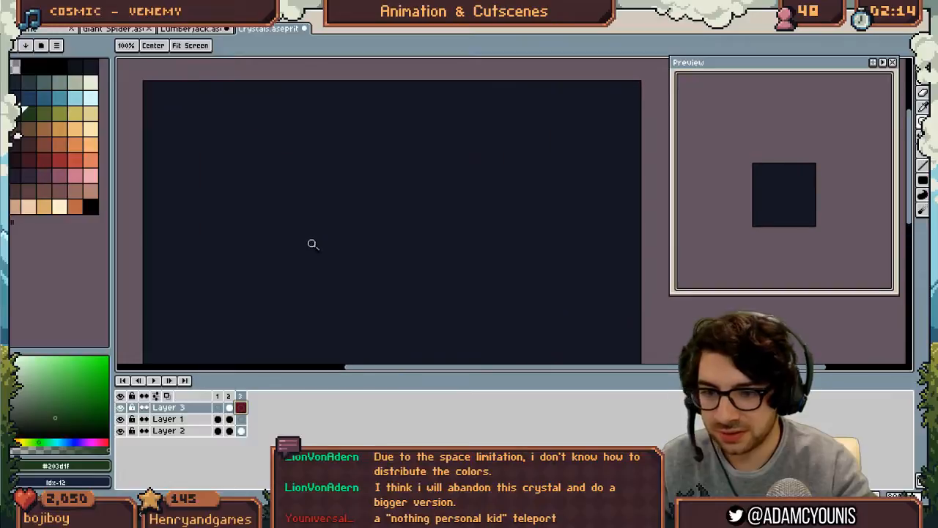
key(b)
click(60, 99)
drag(201, 194, 210, 228)
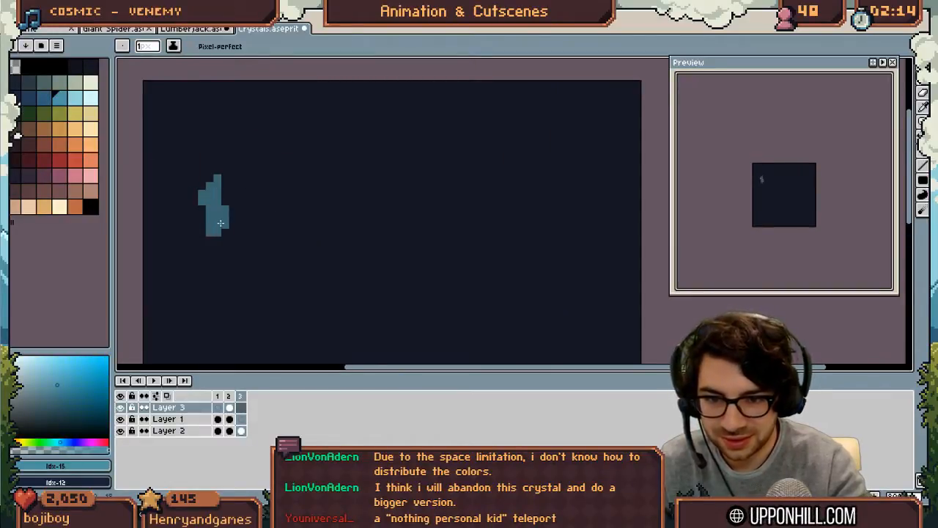
Check the reference prop sheet and reshape the silhouette into a crystal 4 pixels wide and 9 pixels tall
key(alt+Tab)
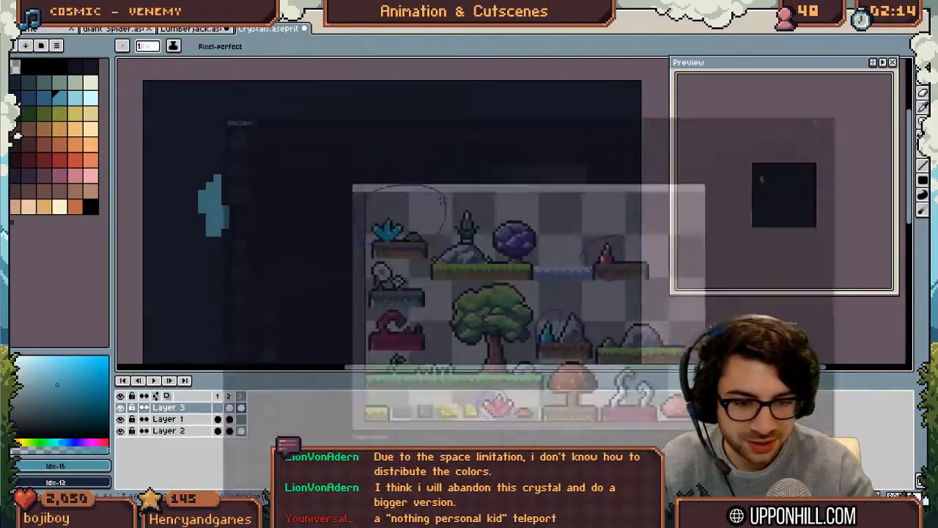
key(alt+Tab)
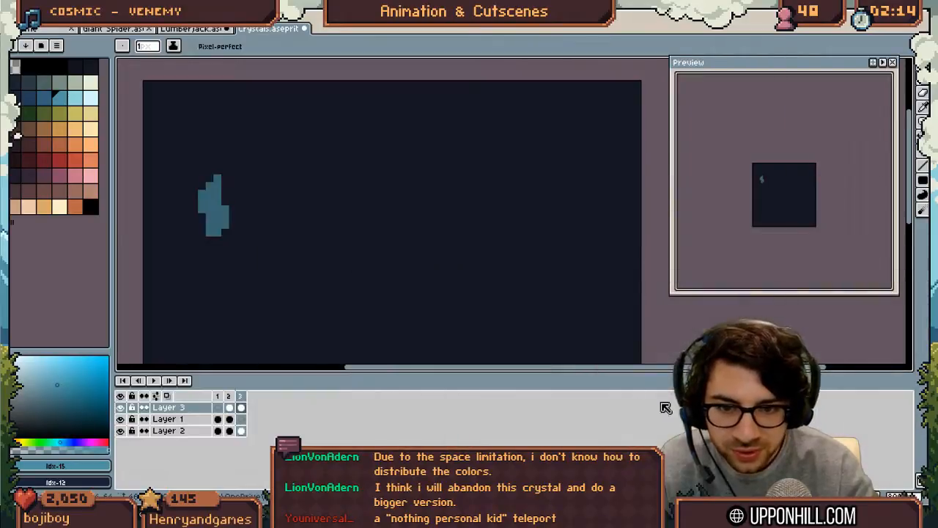
key(z)
click(220, 198)
key(b)
click(205, 151)
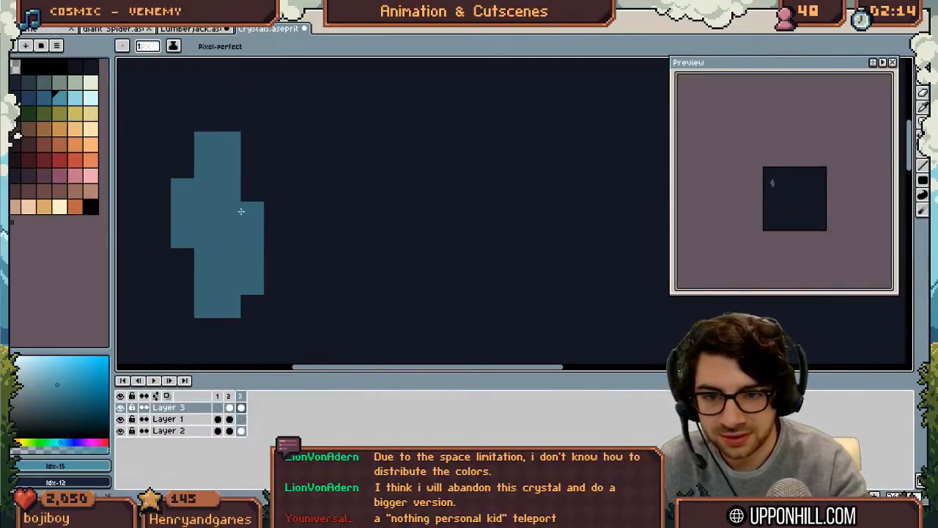
key(e)
click(170, 201)
key(b)
drag(251, 165, 248, 187)
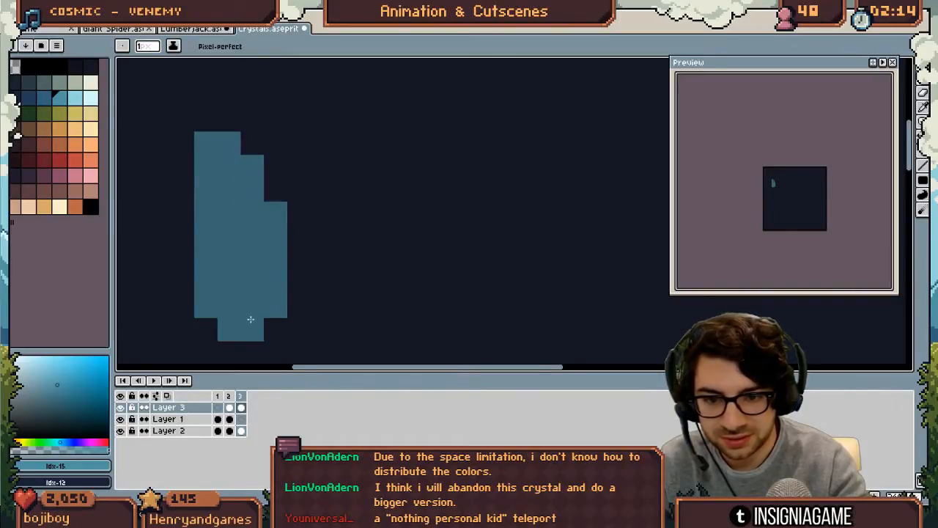
Put the silhouette on Layer 1 and fill the crystal's interior with #345f7c
key(v)
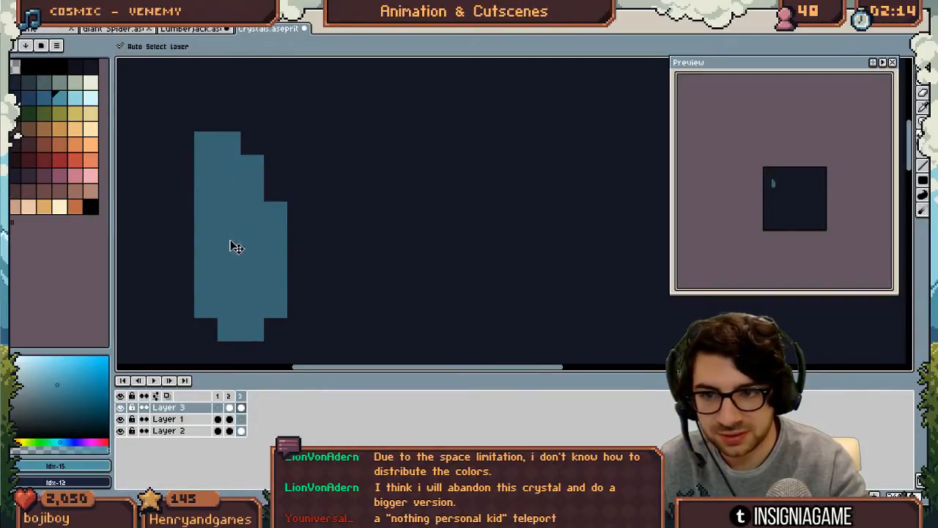
click(241, 419)
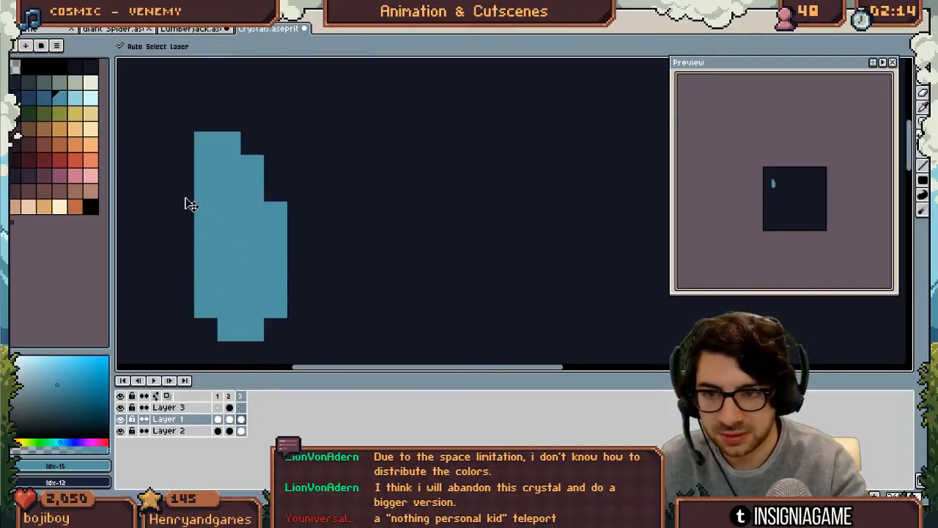
click(47, 99)
key(b)
drag(228, 189, 228, 308)
drag(228, 165, 252, 328)
alt+click(230, 325)
click(251, 330)
Add an Idx-16 highlight at the crystal's upper-left tip and an Idx-13 shadow in its lower interior
click(81, 102)
click(197, 148)
key(i)
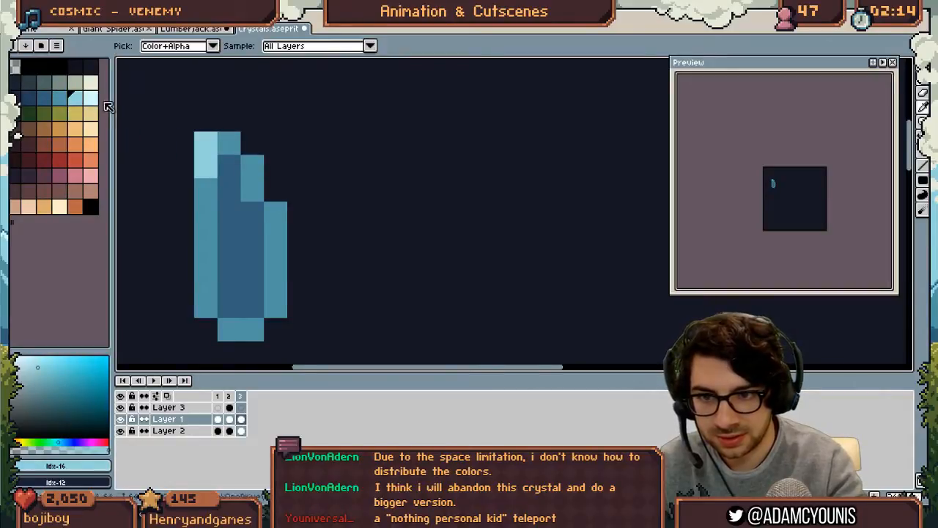
alt+click(32, 98)
drag(229, 283, 248, 278)
key(z)
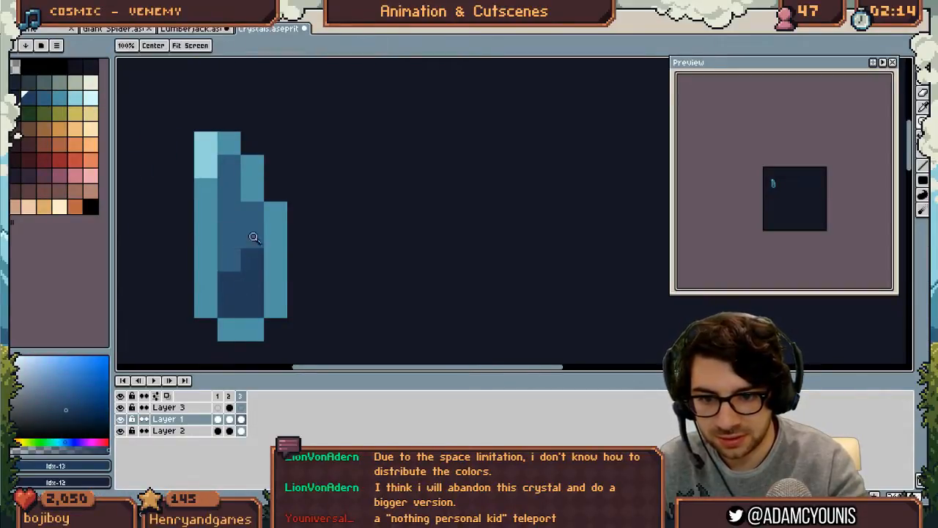
scroll(252, 247, down, 4)
scroll(268, 197, up, 3)
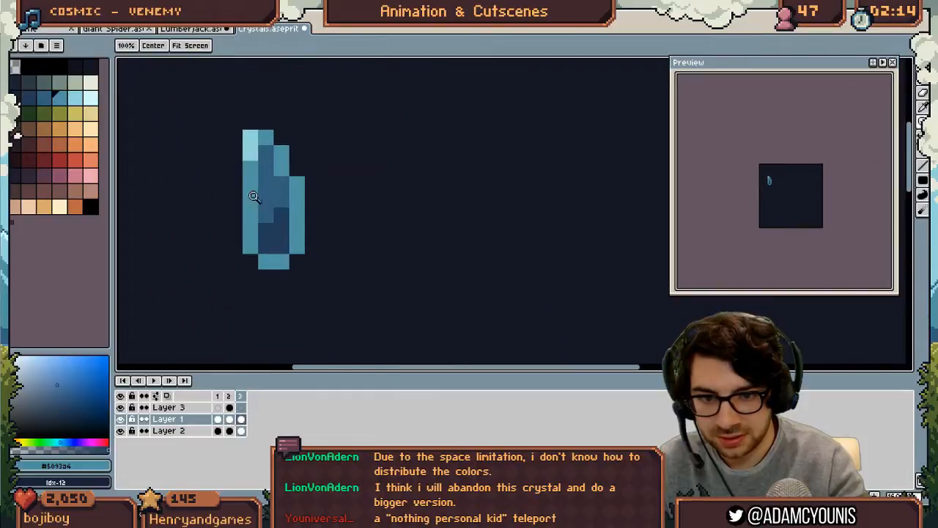
Draw a #5093a4 ridge down the crystal's middle and darken its left edge with #345f7c
key(b)
drag(264, 169, 265, 213)
key(i)
click(264, 155)
key(b)
drag(250, 168, 251, 208)
Rework the crystal's right facet with #5093a4 and place a #94d4db highlight at the top of its ridge
key(z)
mouse_move(297, 159)
mouse_down()
mouse_move(217, 203)
mouse_move(185, 209)
mouse_move(283, 152)
mouse_move(286, 167)
mouse_up()
scroll(299, 158, up, 6)
alt+click(272, 143)
alt+click(269, 159)
key(z)
mouse_move(314, 130)
mouse_down()
mouse_move(264, 157)
mouse_move(275, 206)
mouse_up()
drag(275, 206, 326, 190)
alt+click(303, 176)
click(313, 197)
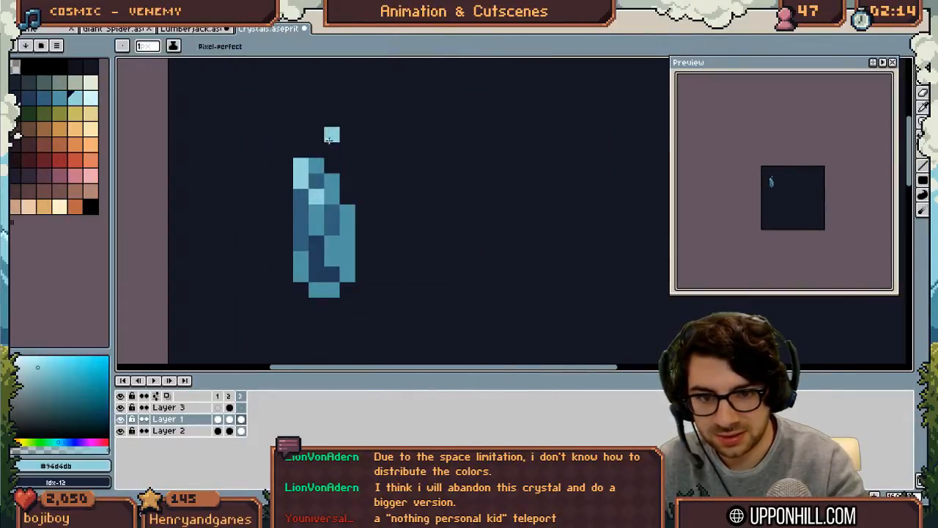
Brighten the crystal's tip with an Idx-17 pixel and lengthen the ridge highlight with #94d4db
click(90, 96)
click(301, 164)
key(z)
scroll(310, 162, down, 4)
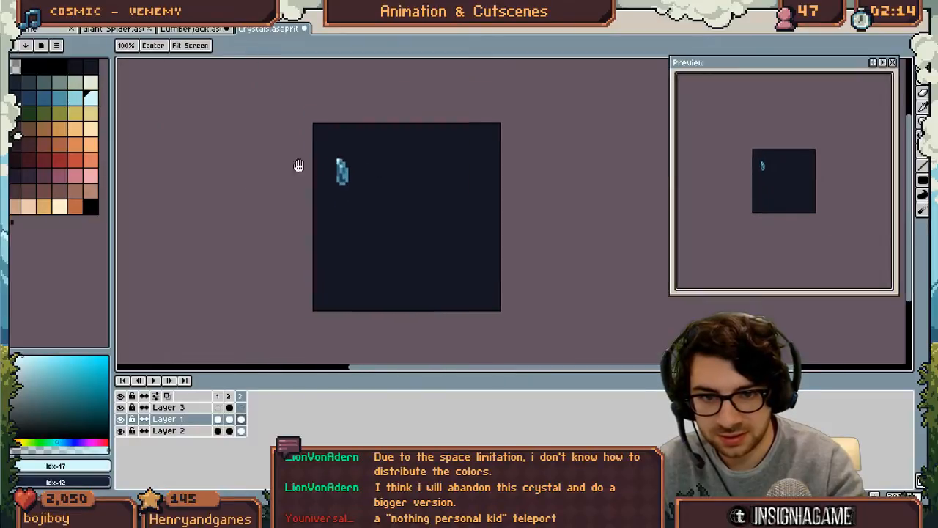
scroll(324, 146, up, 4)
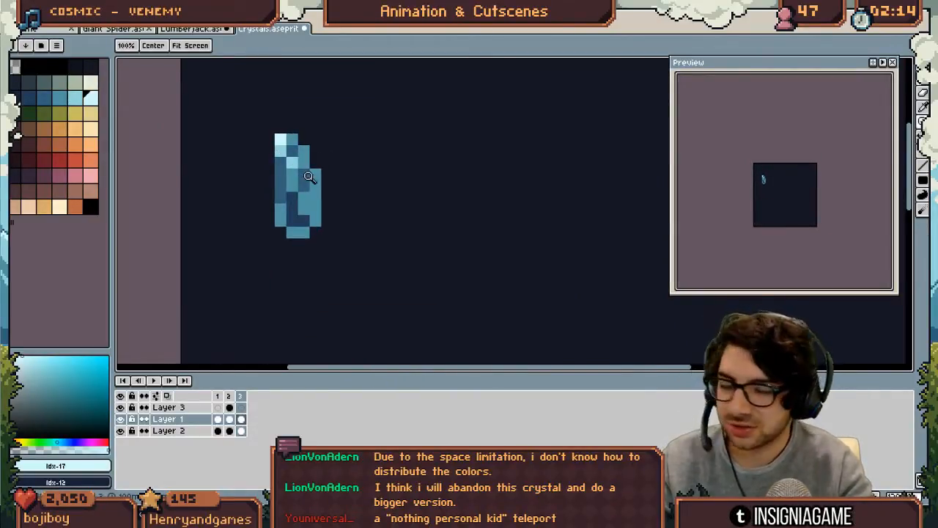
key(i)
click(297, 156)
key(z)
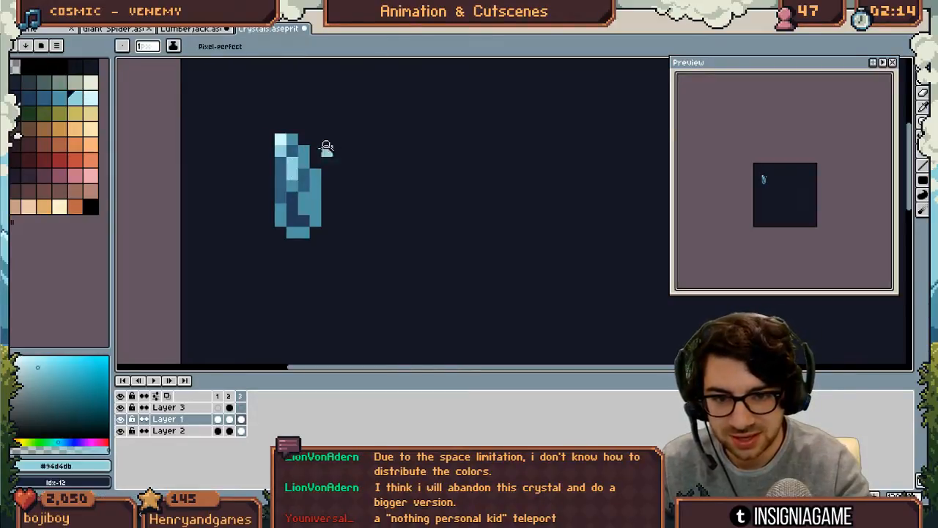
scroll(300, 158, down, 3)
scroll(344, 173, up, 3)
Add a shorter crystal leaning out to the right and shade it with #233c57, #345f7c and #5093a4
drag(340, 179, 313, 220)
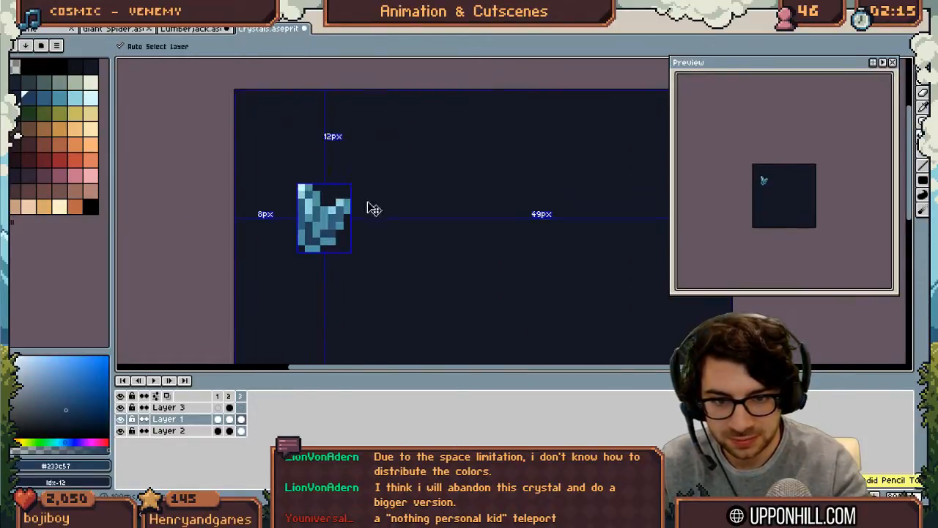
key(ctrl+space)
scroll(328, 222, up, 3)
alt+click(332, 256)
click(337, 239)
alt+click(294, 215)
click(300, 232)
scroll(302, 212, down, 2)
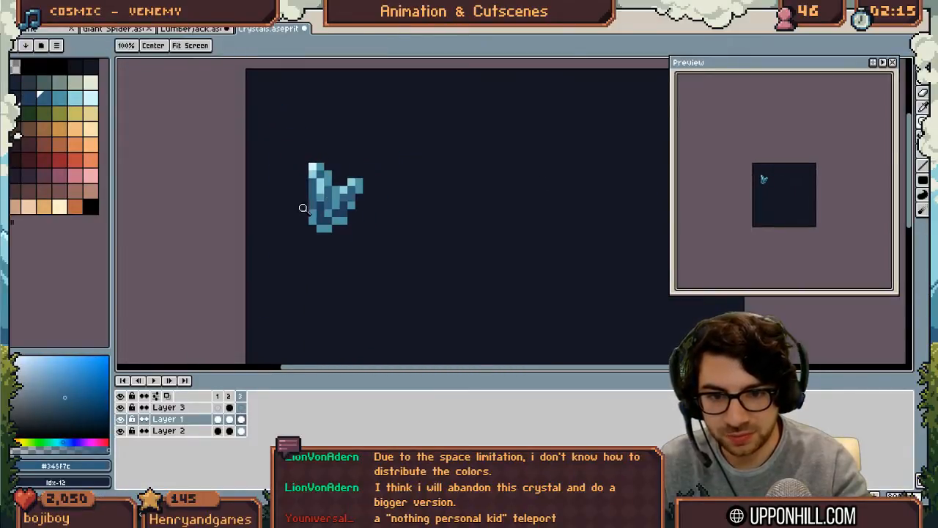
key(z)
scroll(315, 179, down, 3)
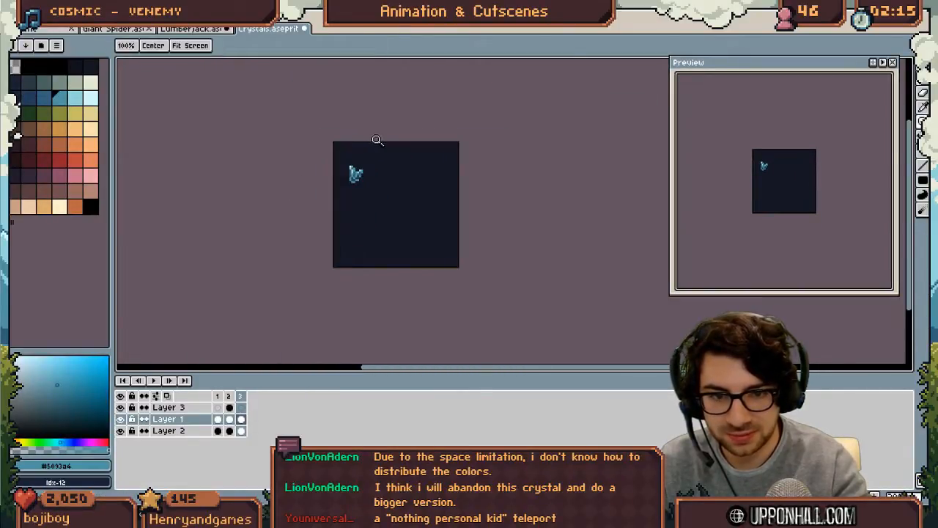
Erase the filler pixel between the two crystals with a 1 px eraser to deepen their gap
key(ctrl+space)
drag(357, 175, 409, 159)
scroll(409, 159, up, 1)
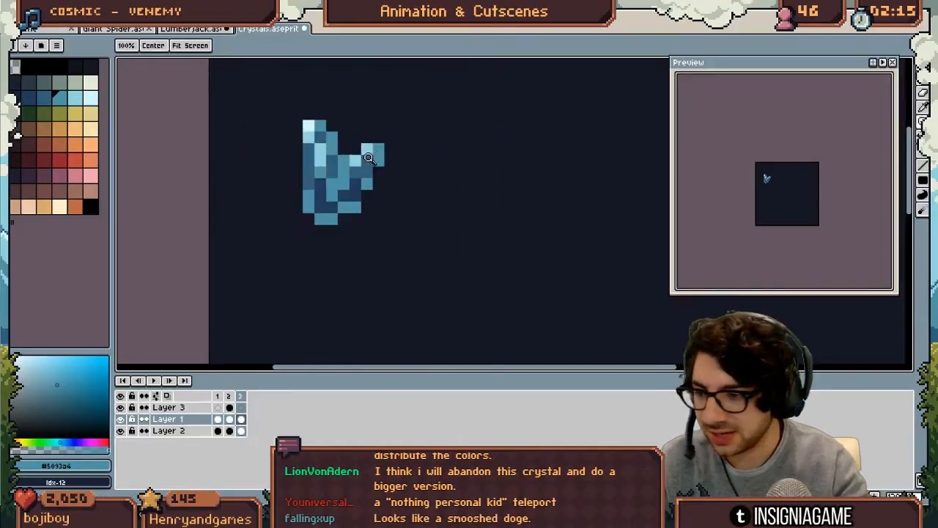
scroll(351, 189, up, 1)
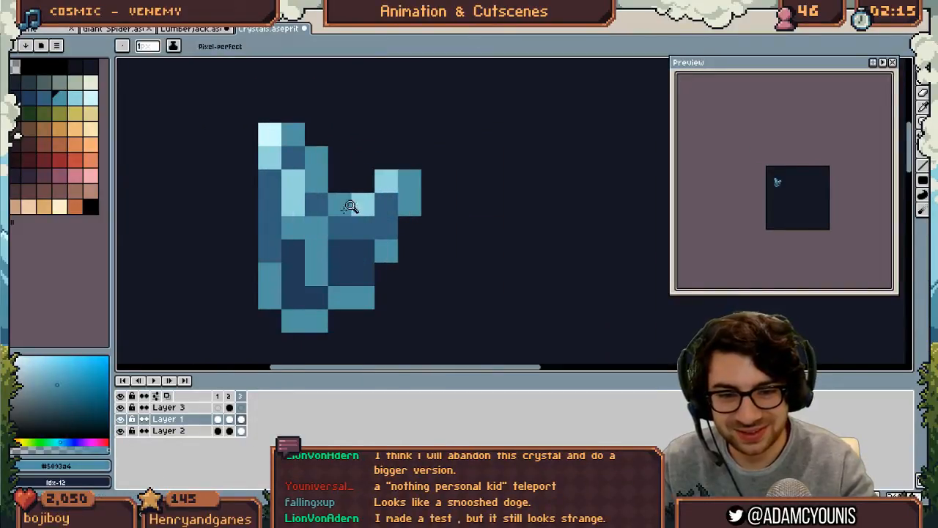
scroll(350, 205, down, 5)
scroll(355, 192, up, 3)
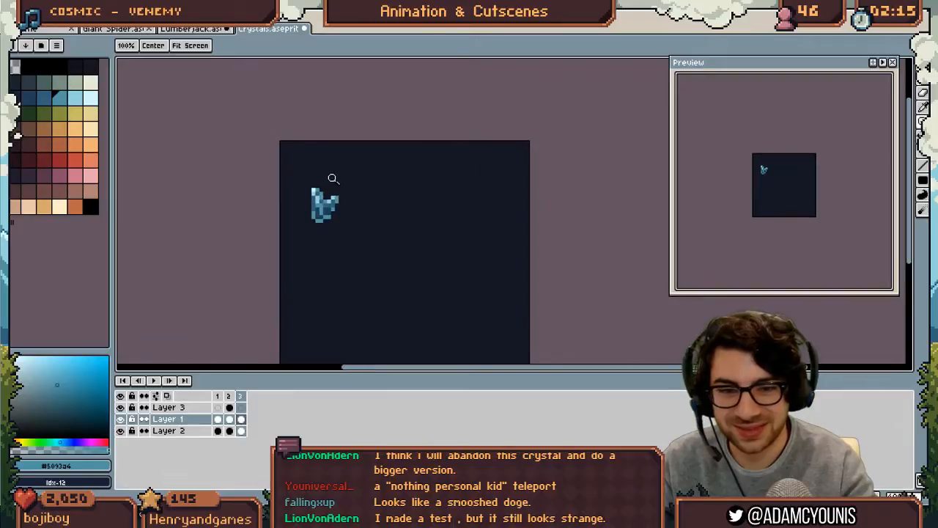
scroll(336, 192, up, 2)
key(v)
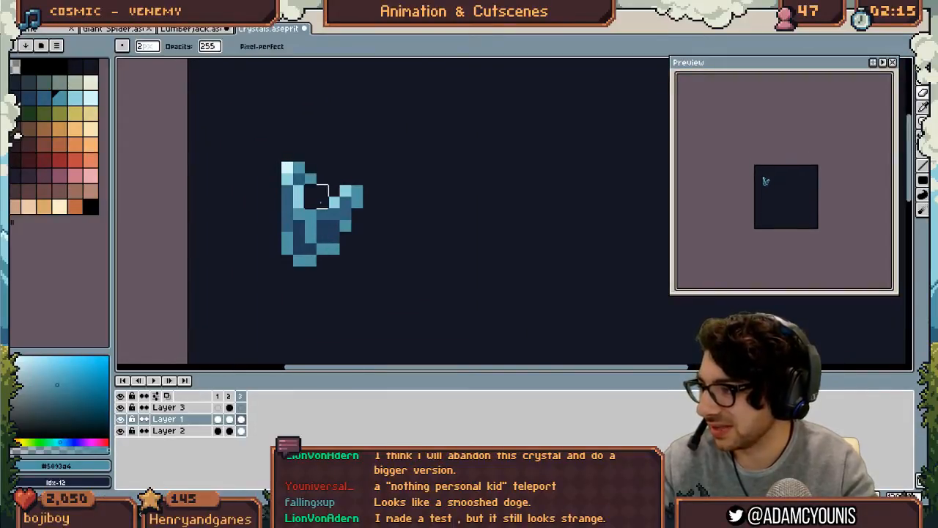
key(e)
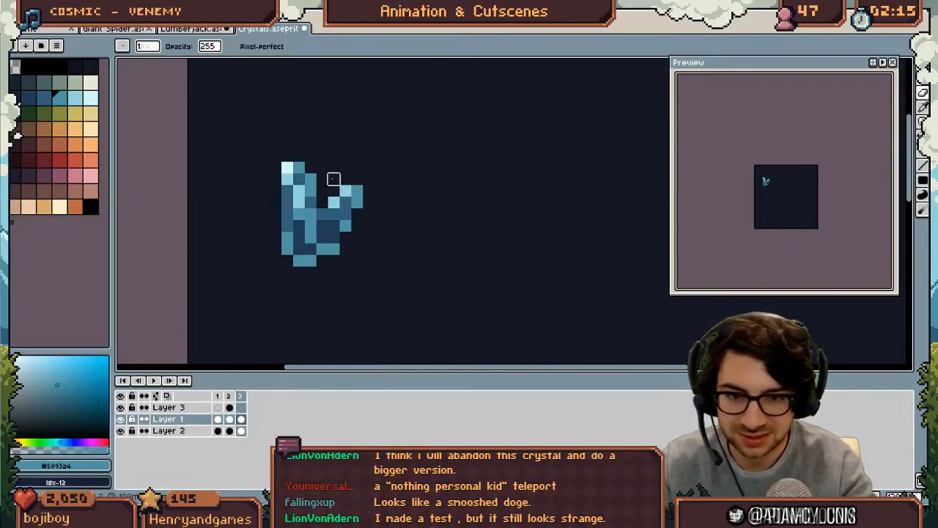
Extend the short crystal's #94d4db edge highlight diagonally down to the base of the gap
key(i)
key(z)
scroll(323, 191, down, 3)
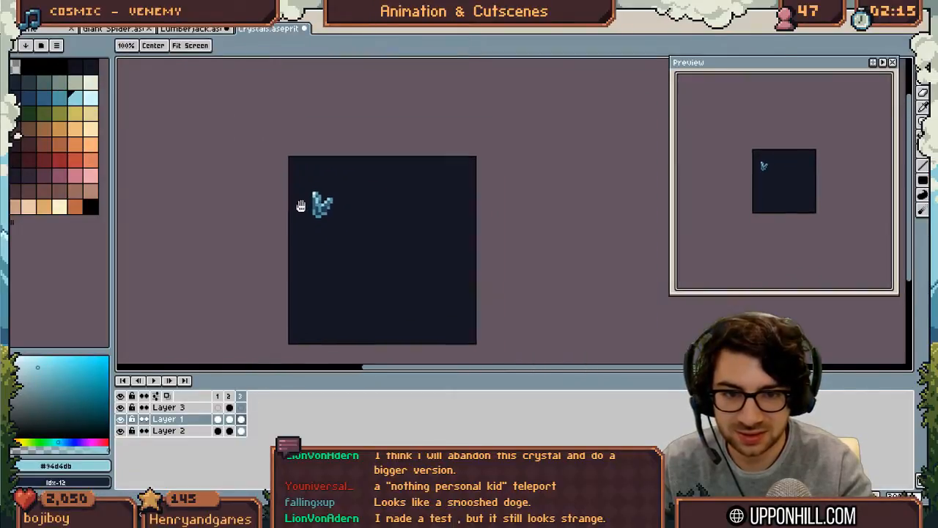
scroll(337, 189, up, 1)
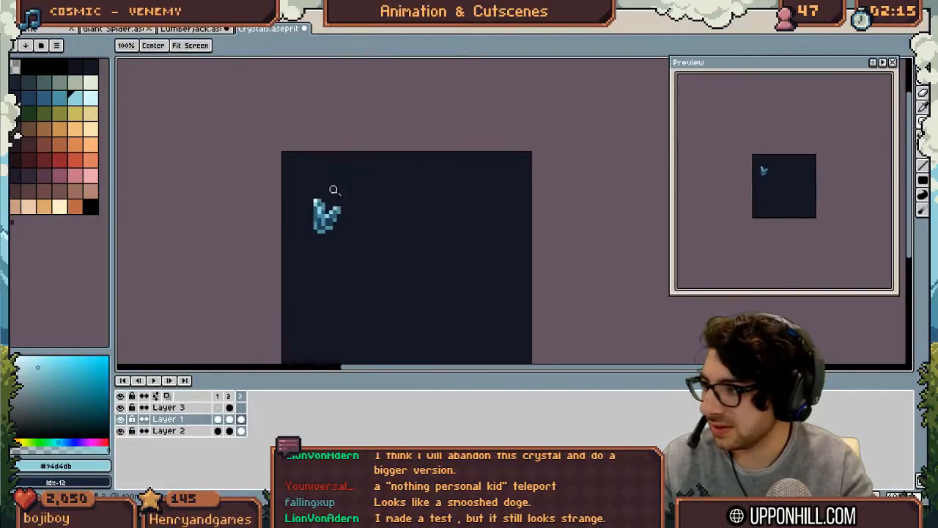
scroll(344, 178, up, 2)
Narrow the tall crystal's tip to one pixel and retouch the facet below it with #345f7c
key(v)
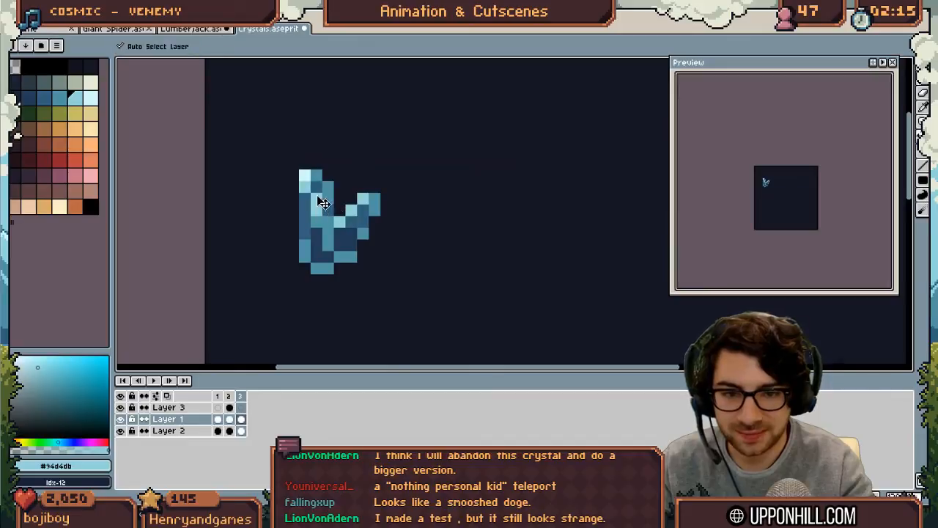
key(b)
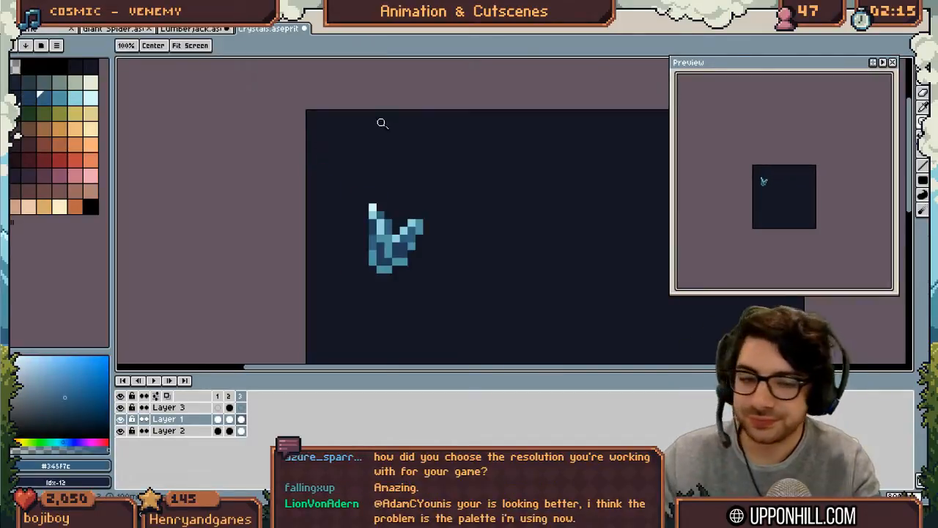
scroll(372, 211, right, 2)
scroll(283, 244, down, 4)
Step back through the three frames to compare the small crystals with the larger crystal studies
drag(276, 241, 227, 184)
drag(220, 396, 241, 399)
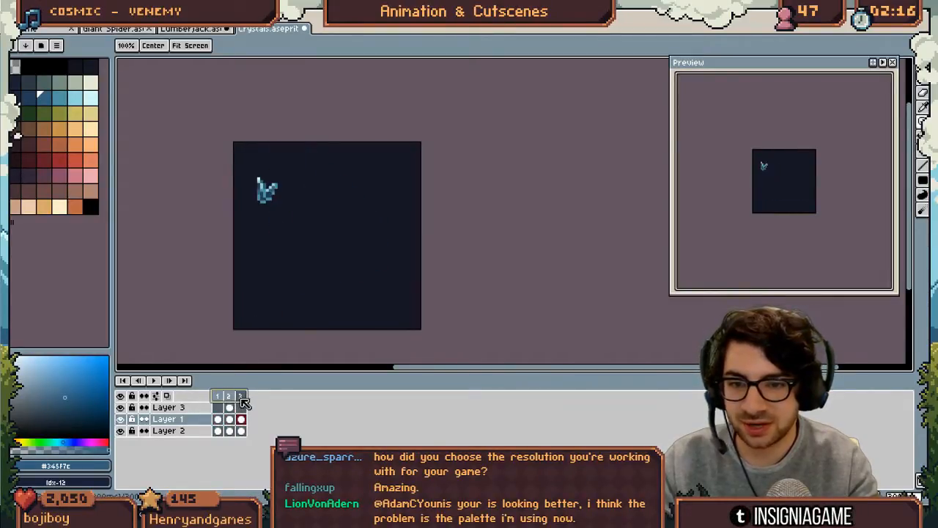
click(230, 397)
click(218, 396)
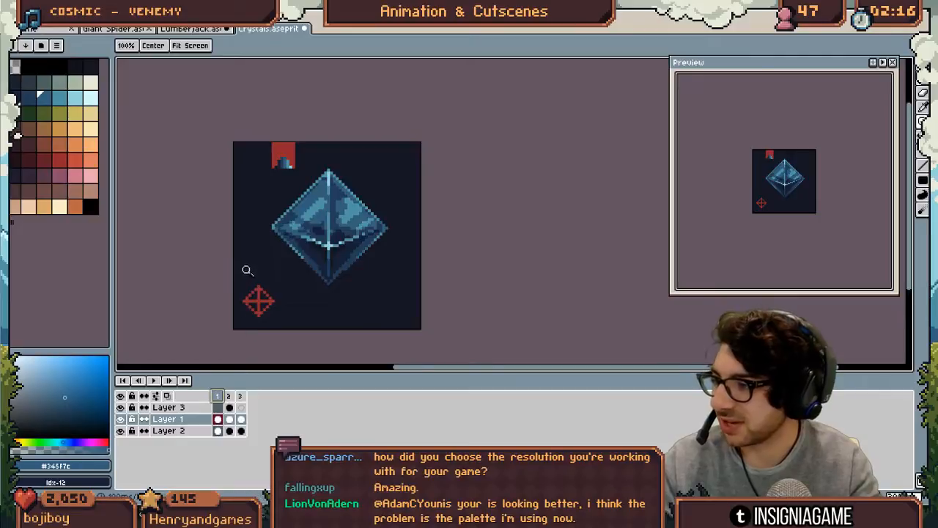